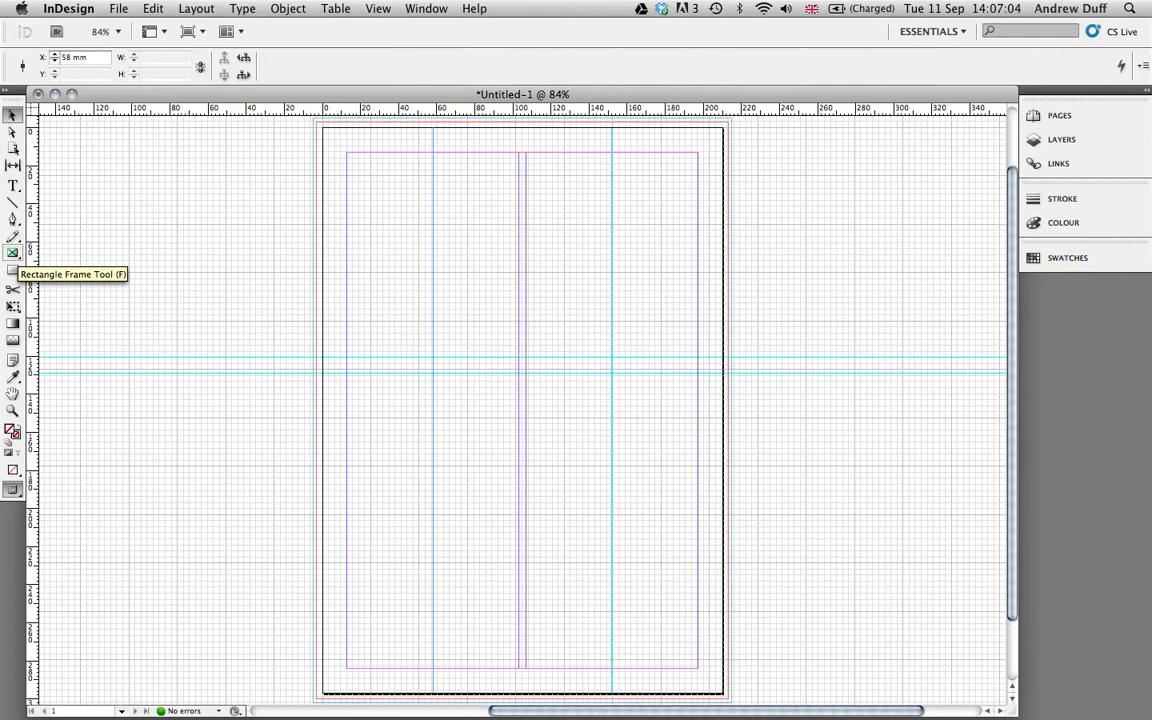
# Draw a graphics frame at the top of each column, the left one with no stroke.
pyautogui.click(13, 253)
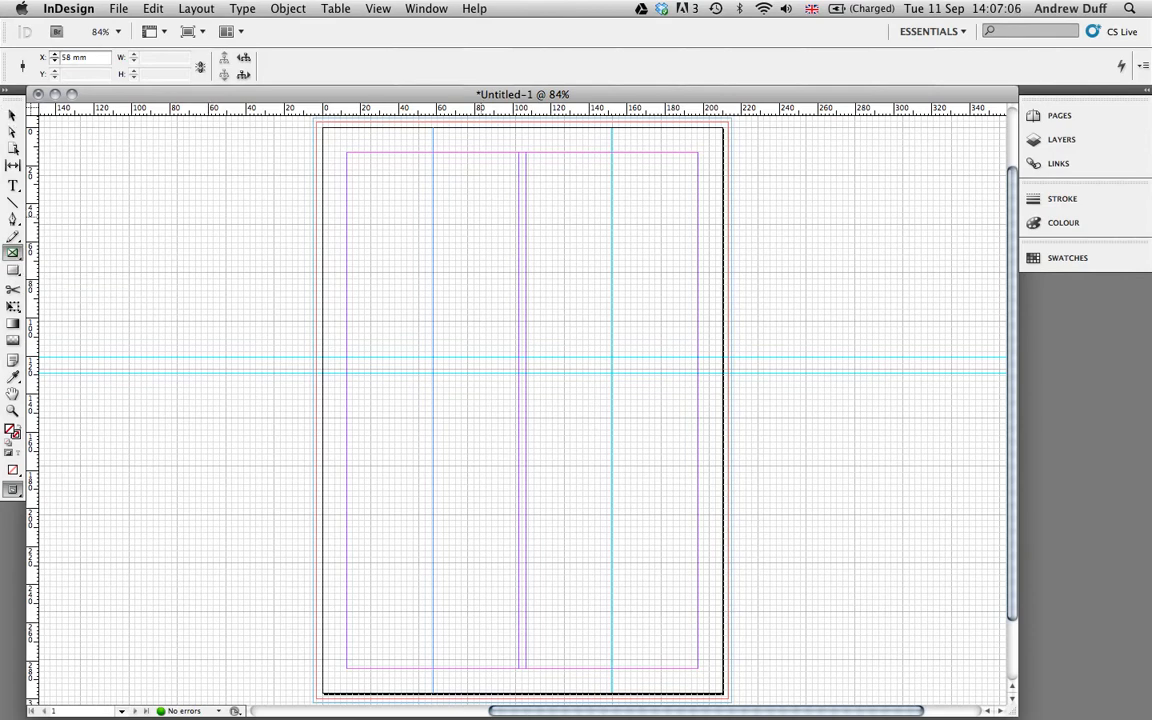
pyautogui.moveTo(346, 153); pyautogui.dragTo(514, 366)
pyautogui.press('/')
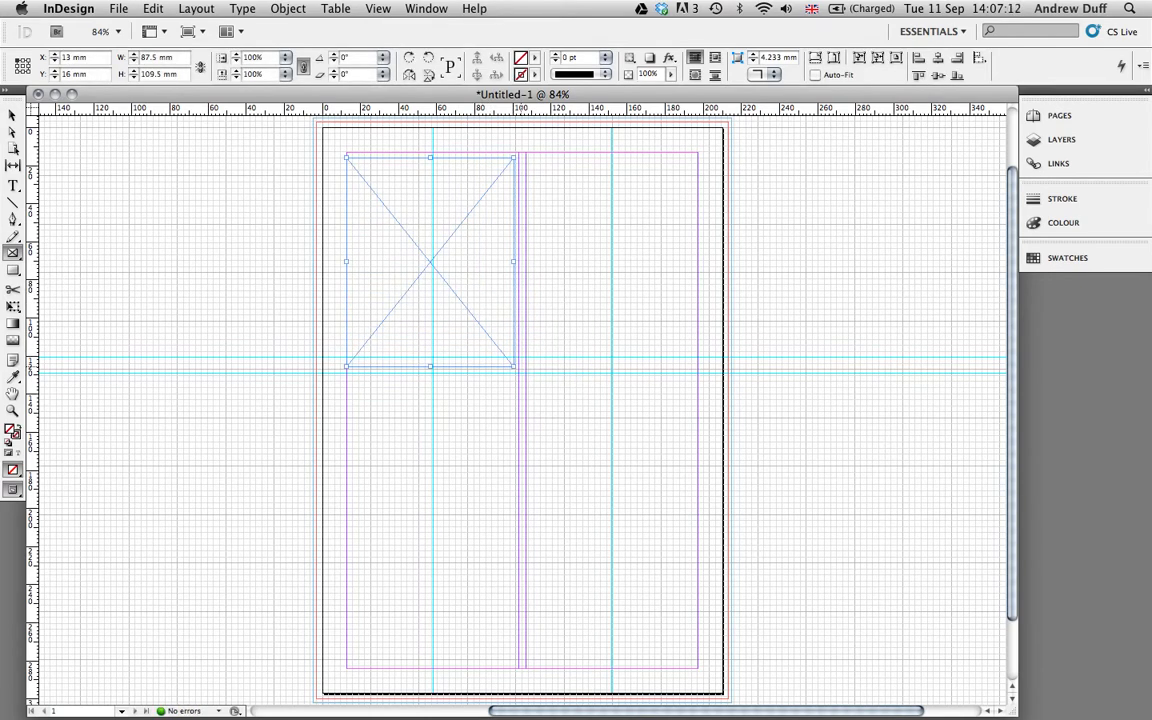
pyautogui.moveTo(526, 154); pyautogui.dragTo(697, 357)
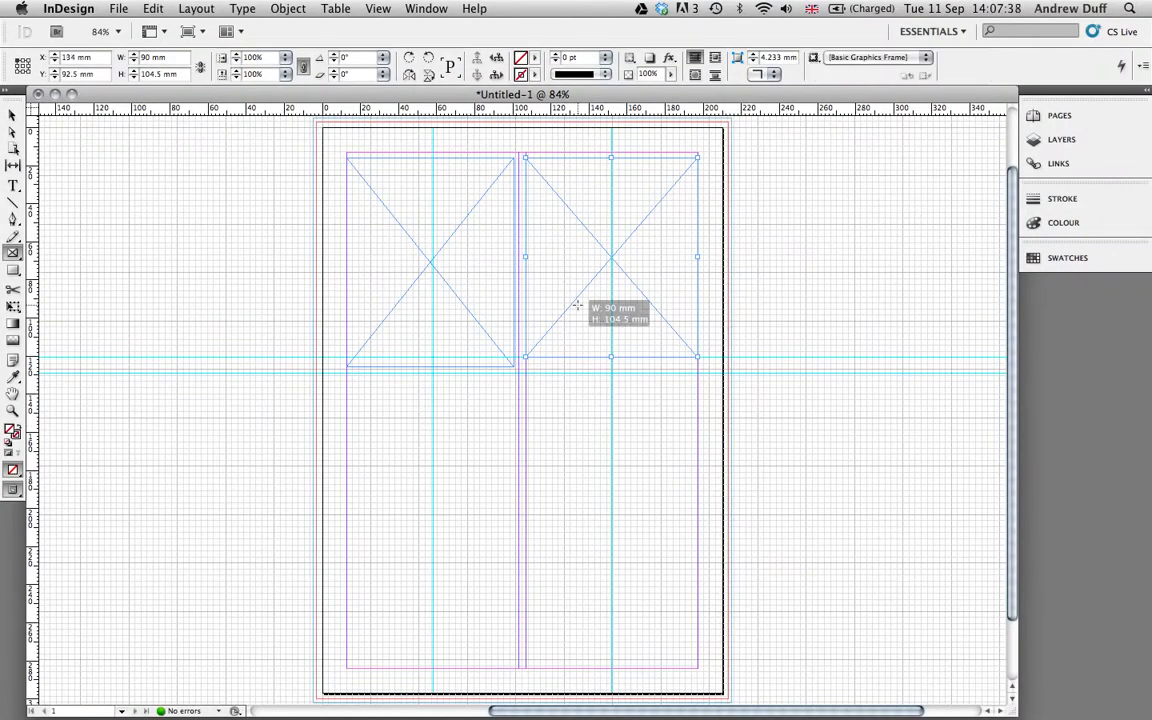
# Stretch the right-hand frame down to 90 × 109.5 mm.
pyautogui.click(580, 302)
pyautogui.click(477, 361)
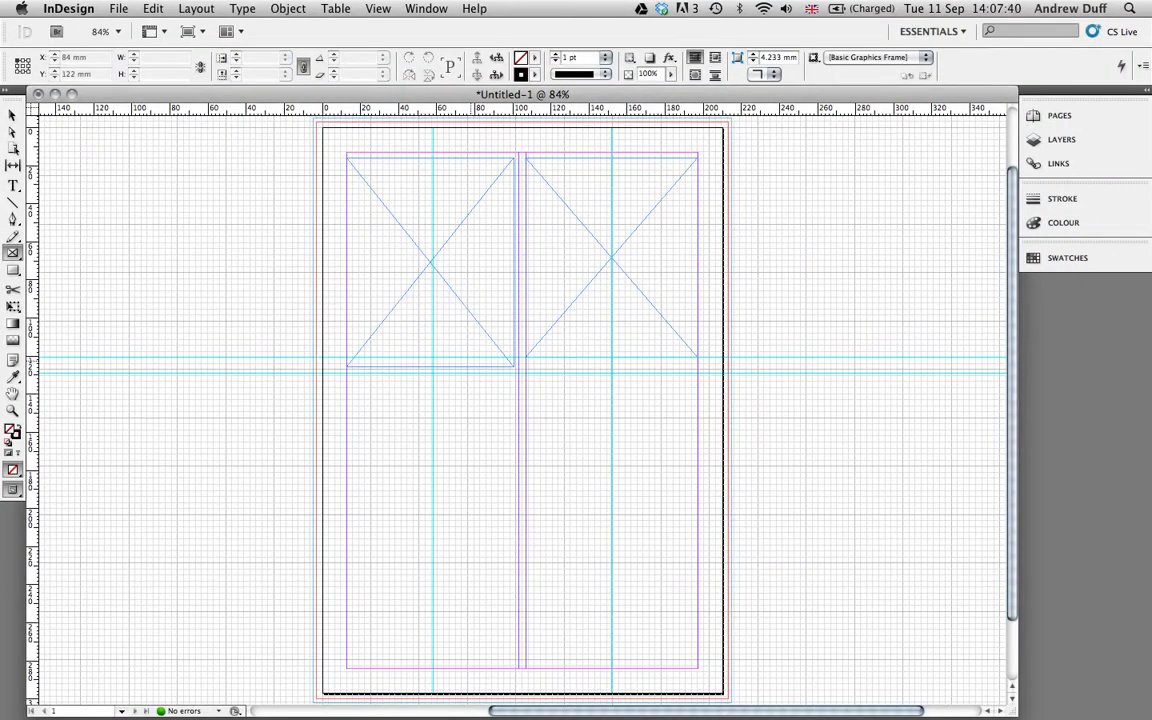
pyautogui.click(12, 132)
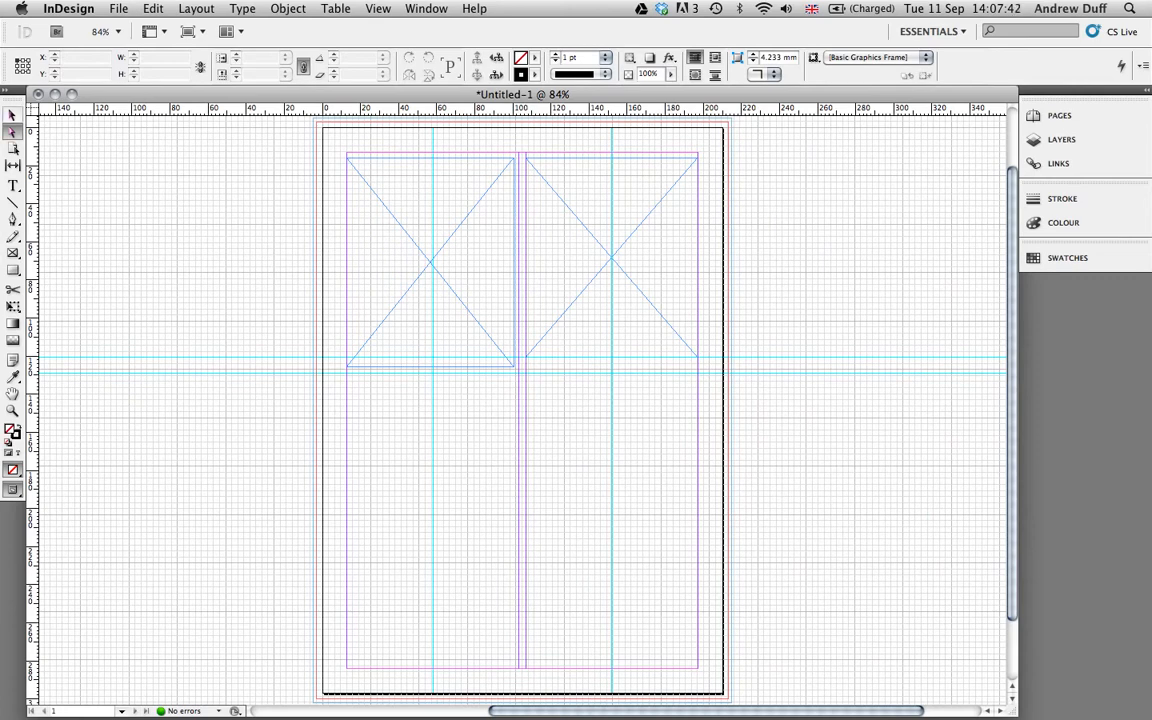
pyautogui.click(12, 115)
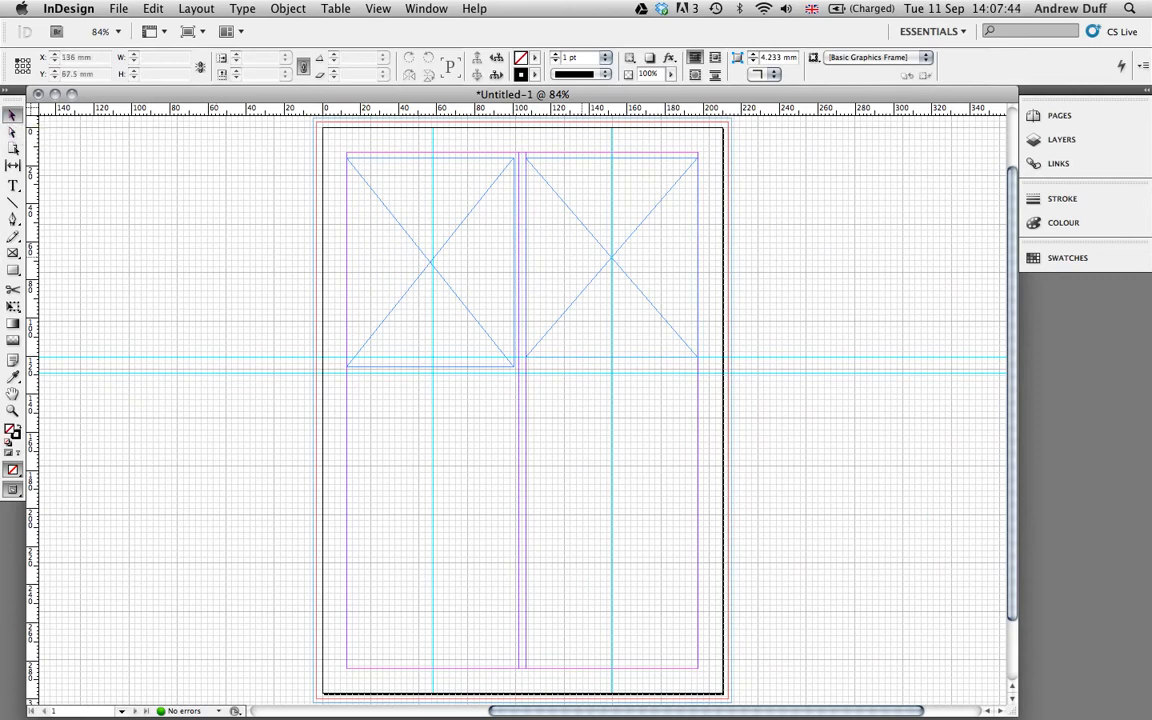
pyautogui.click(611, 257)
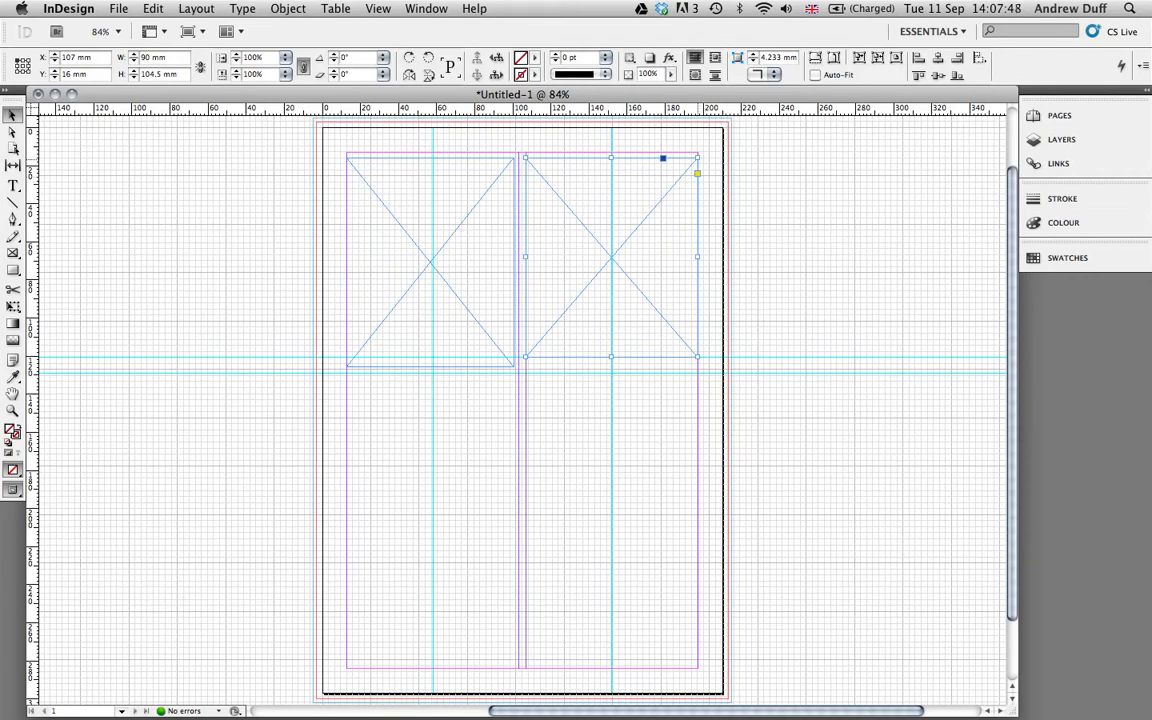
pyautogui.moveTo(611, 357); pyautogui.dragTo(611, 366)
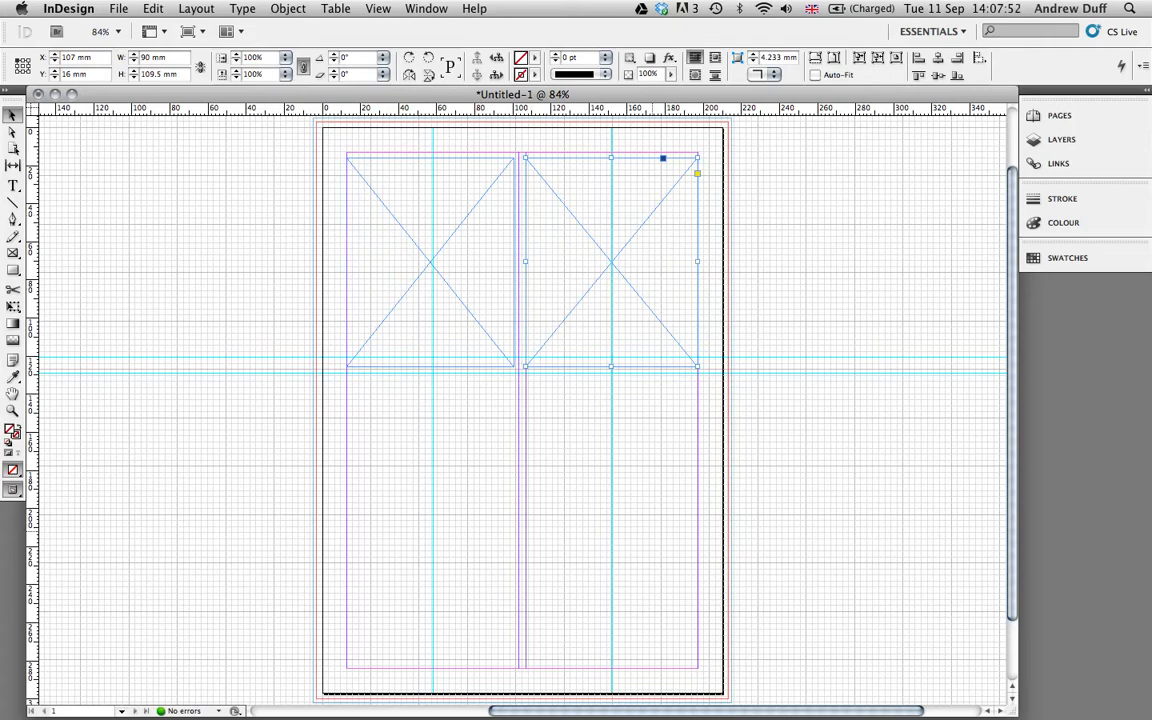
# Hide the document grid and toggle Snap to Document Grid in View > Grids & Guides.
pyautogui.click(378, 8)
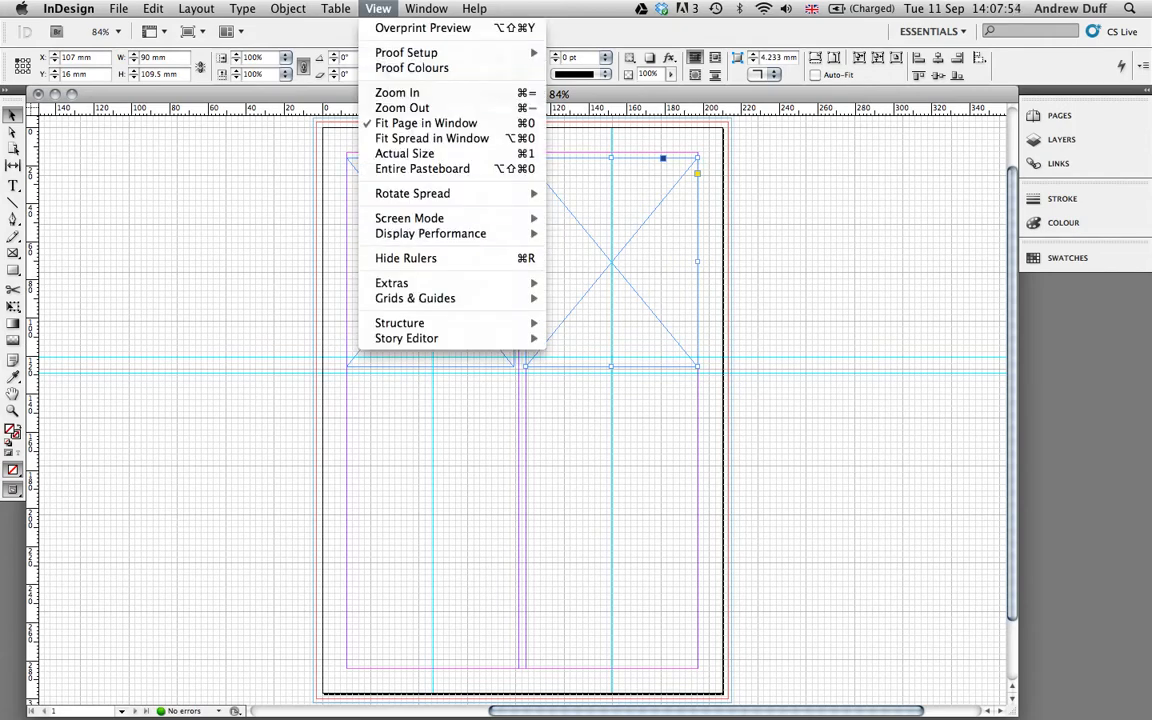
pyautogui.moveTo(440, 298)
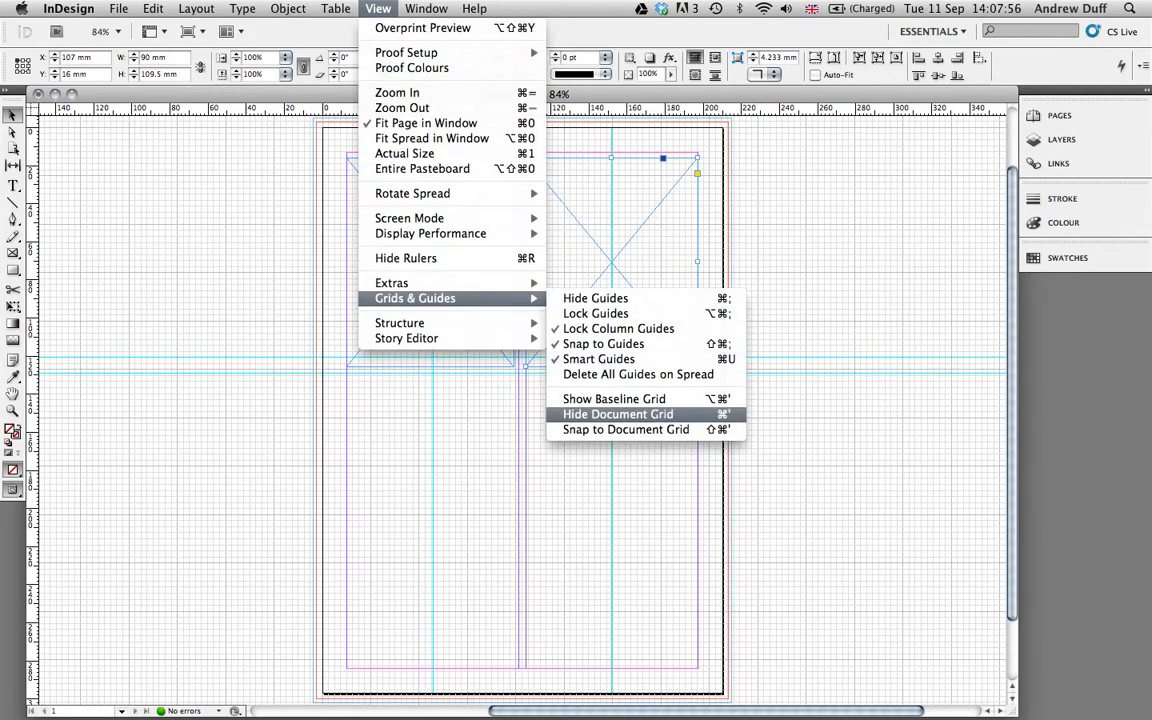
pyautogui.click(618, 414)
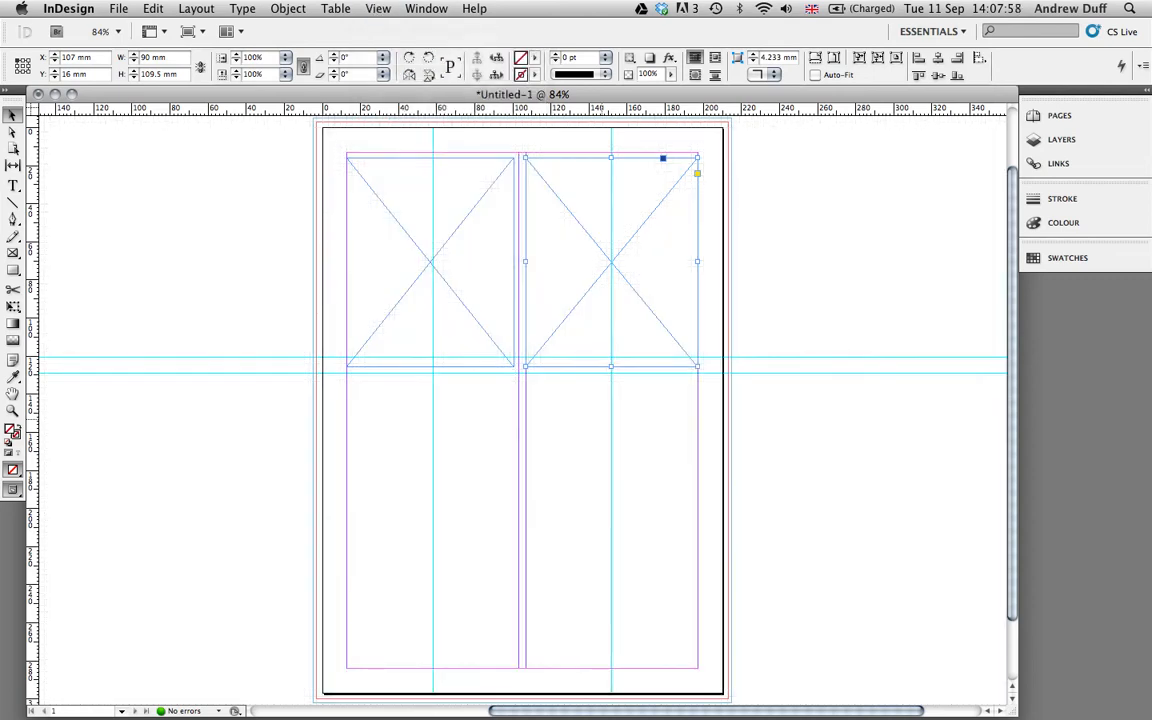
pyautogui.click(378, 8)
pyautogui.moveTo(450, 298)
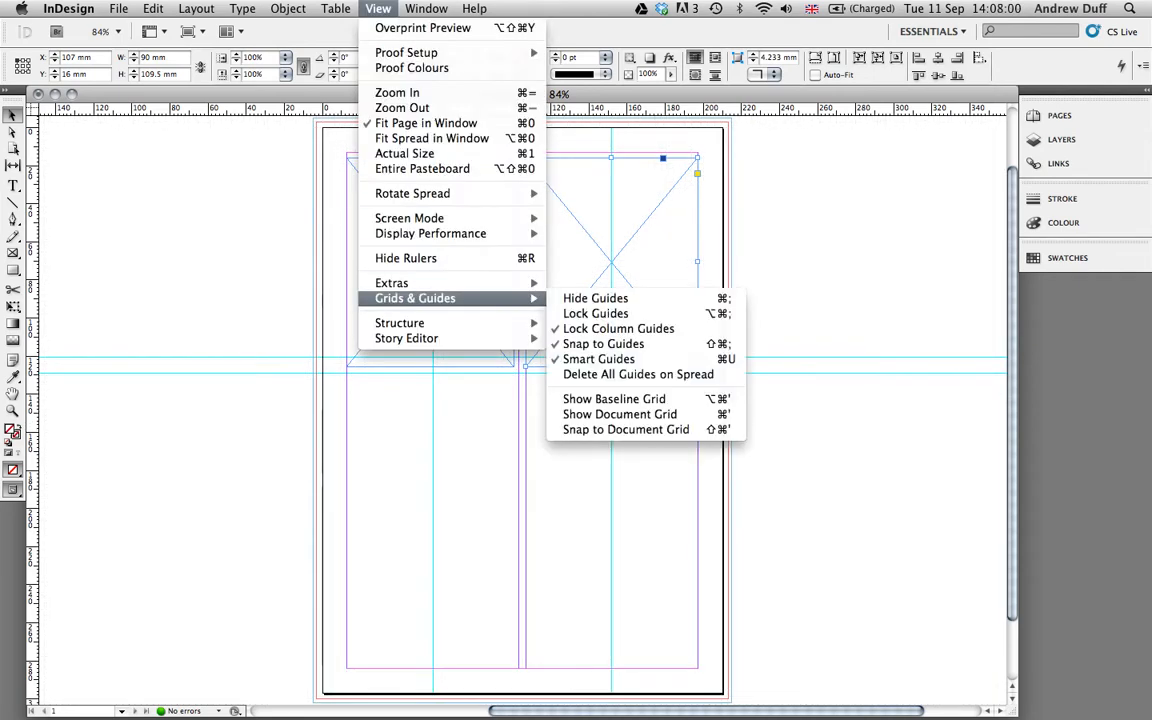
pyautogui.click(626, 429)
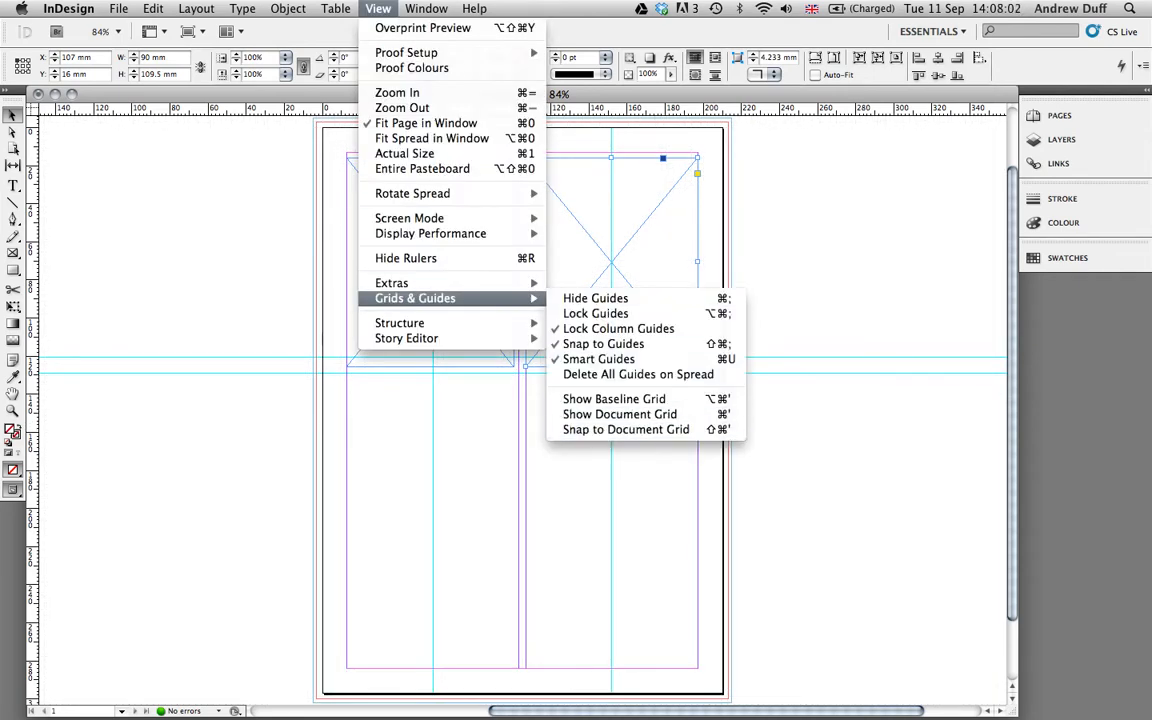
pyautogui.click(337, 8)
pyautogui.moveTo(378, 8)
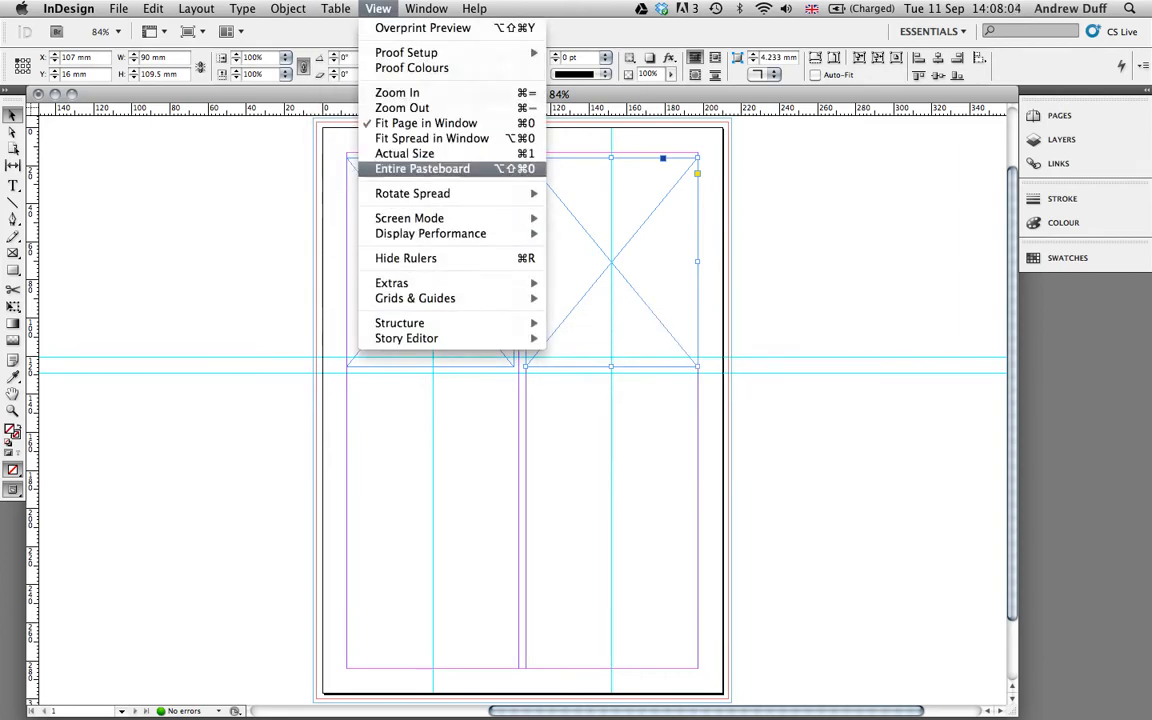
pyautogui.moveTo(415, 298)
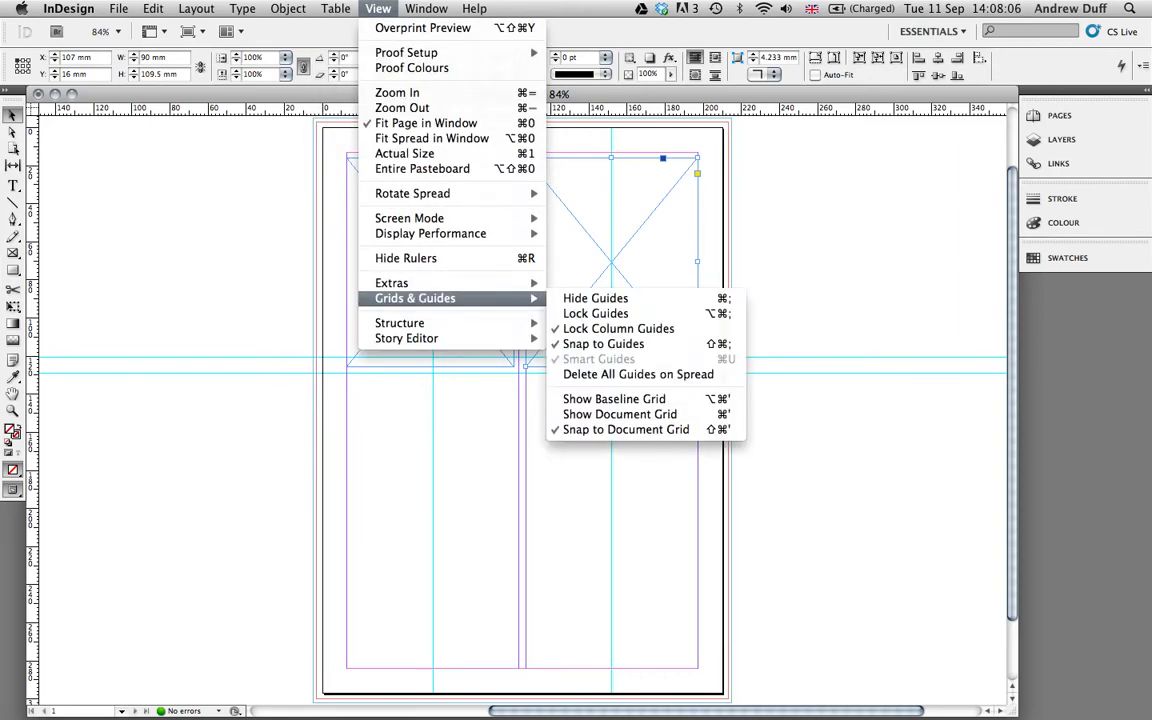
pyautogui.click(626, 429)
# Resize both top frames to 90 × 107.5 mm, ending at the guide.
pyautogui.moveTo(579, 212); pyautogui.dragTo(580, 186)
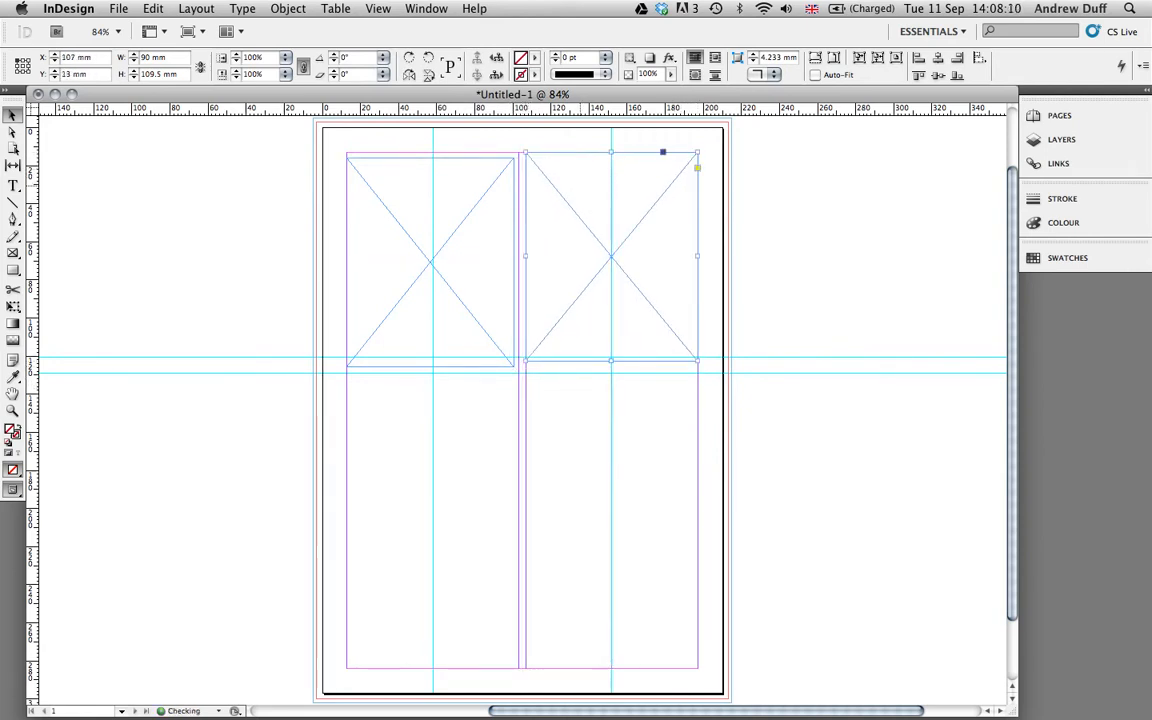
pyautogui.moveTo(611, 361); pyautogui.dragTo(611, 357)
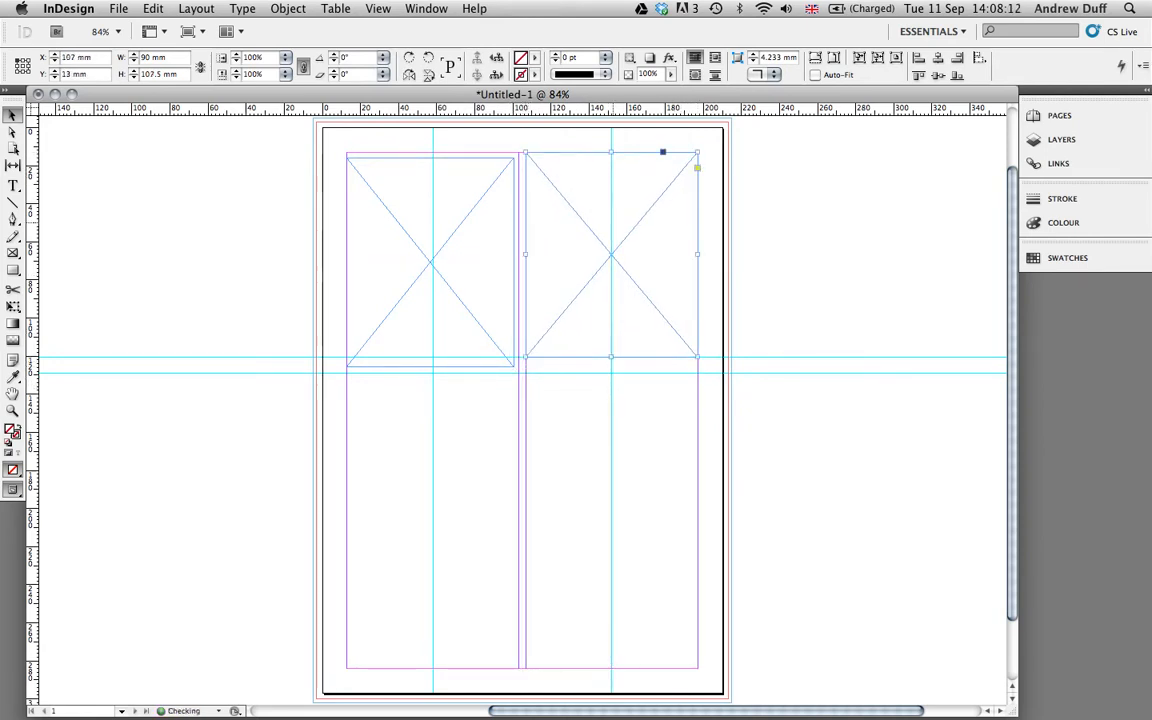
pyautogui.moveTo(465, 312); pyautogui.dragTo(463, 309)
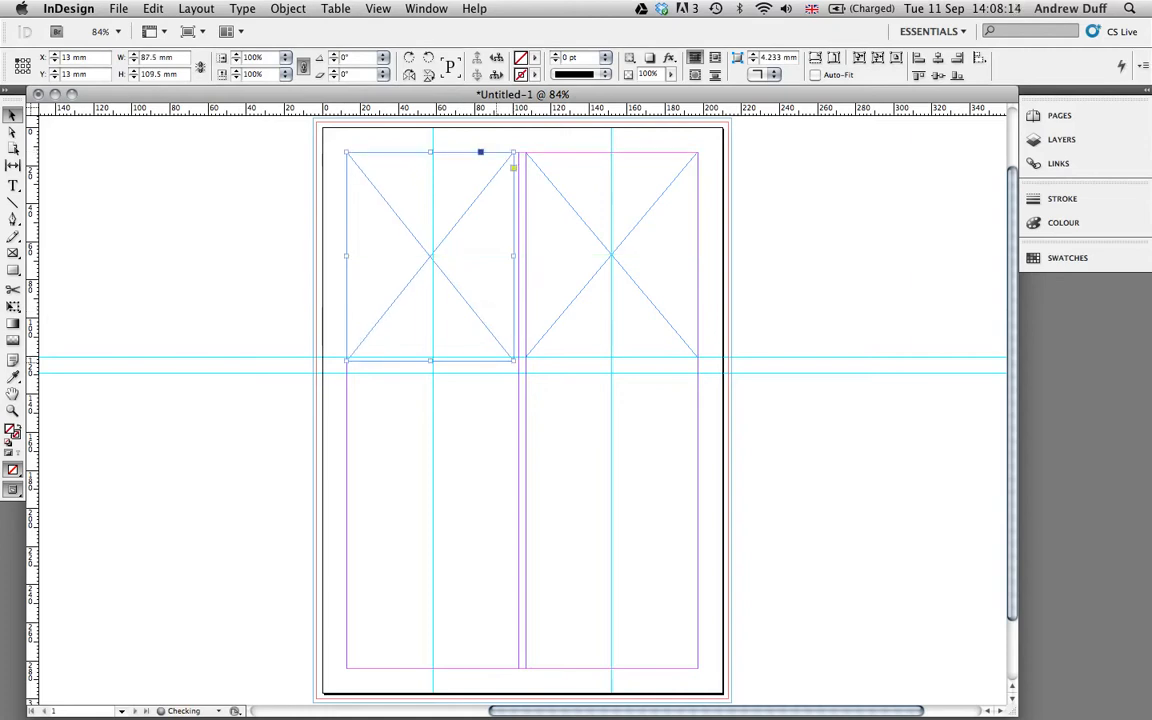
pyautogui.moveTo(515, 360); pyautogui.dragTo(517, 352)
pyautogui.moveTo(433, 352); pyautogui.dragTo(433, 355)
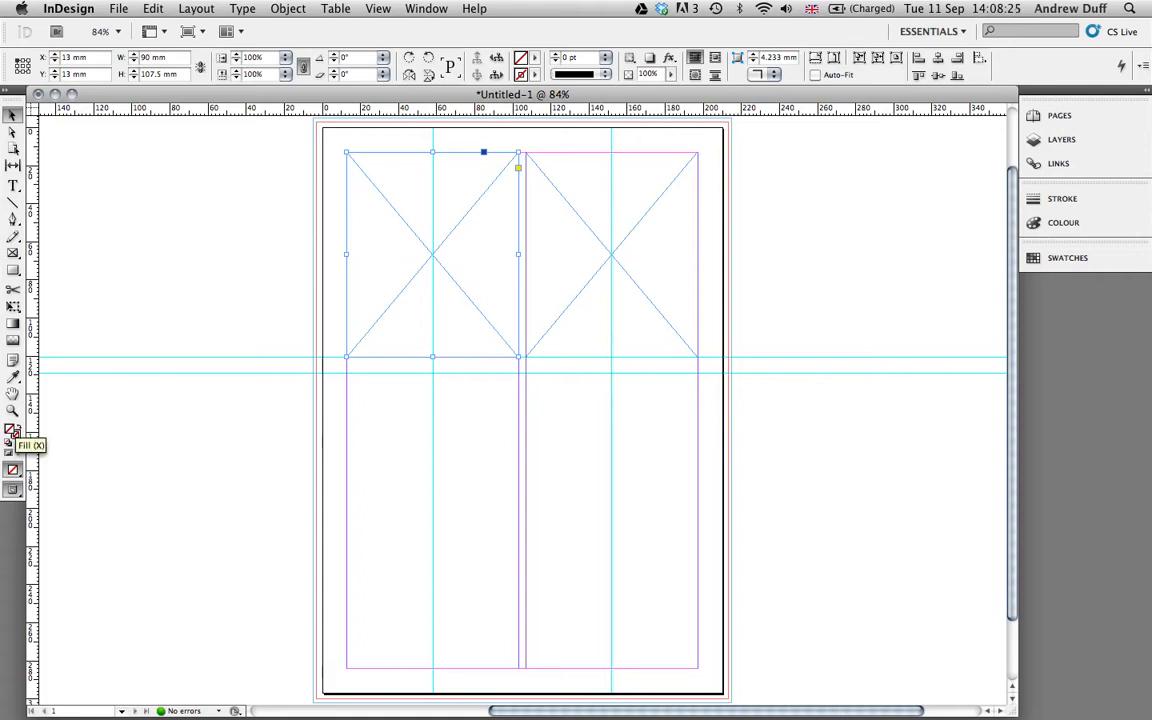
# Give the left frame a pure red fill.
pyautogui.doubleClick(12, 430)
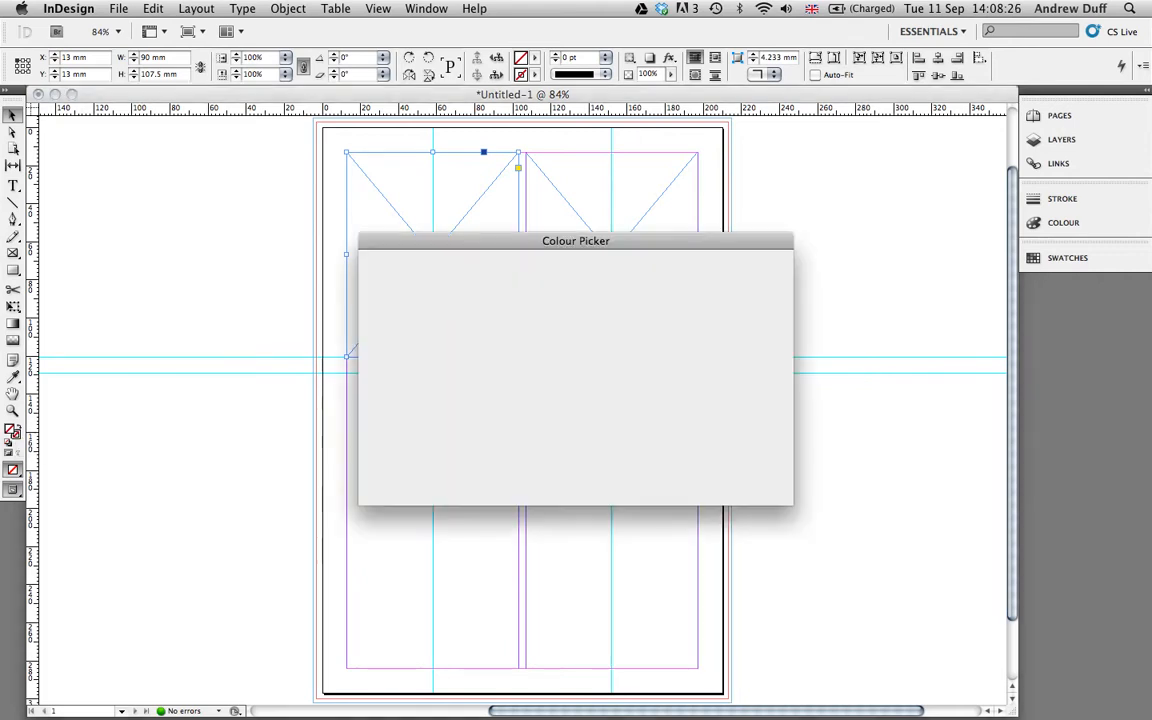
pyautogui.moveTo(505, 358)
pyautogui.mouseDown()
pyautogui.moveTo(514, 355)
pyautogui.moveTo(424, 314)
pyautogui.moveTo(459, 345)
pyautogui.mouseUp()
pyautogui.click(589, 313)
pyautogui.moveTo(589, 313); pyautogui.dragTo(589, 293)
pyautogui.moveTo(459, 345)
pyautogui.mouseDown()
pyautogui.moveTo(389, 485)
pyautogui.moveTo(372, 492)
pyautogui.mouseUp()
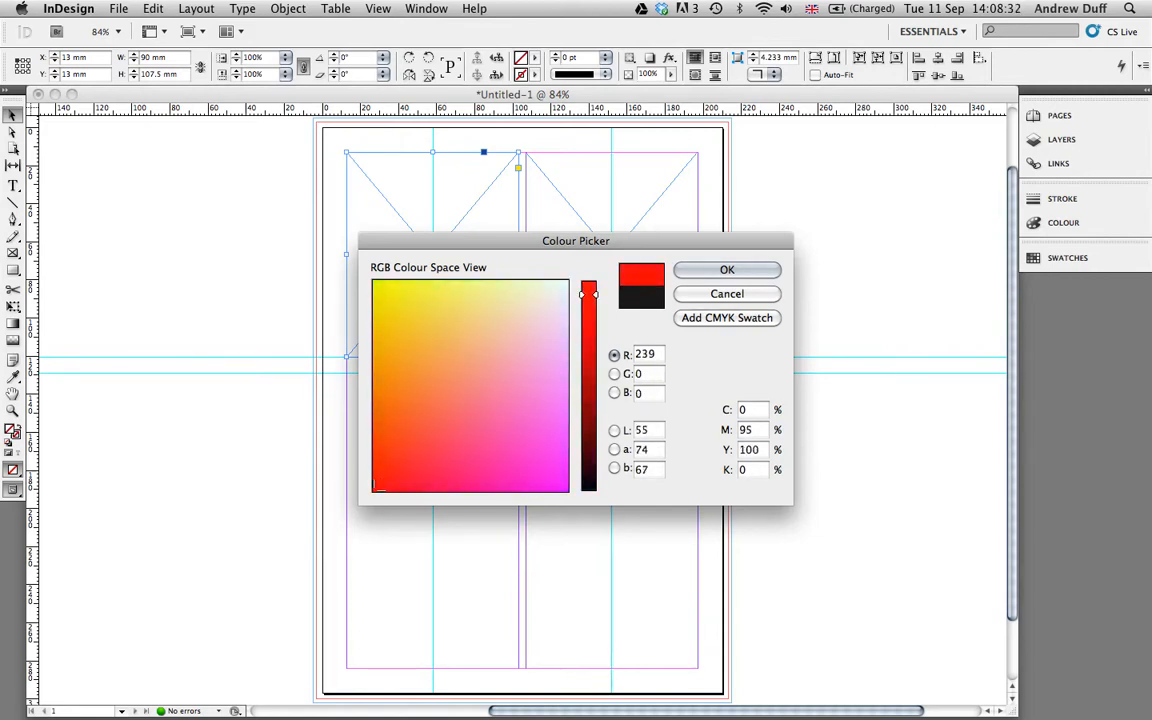
pyautogui.press('Return')
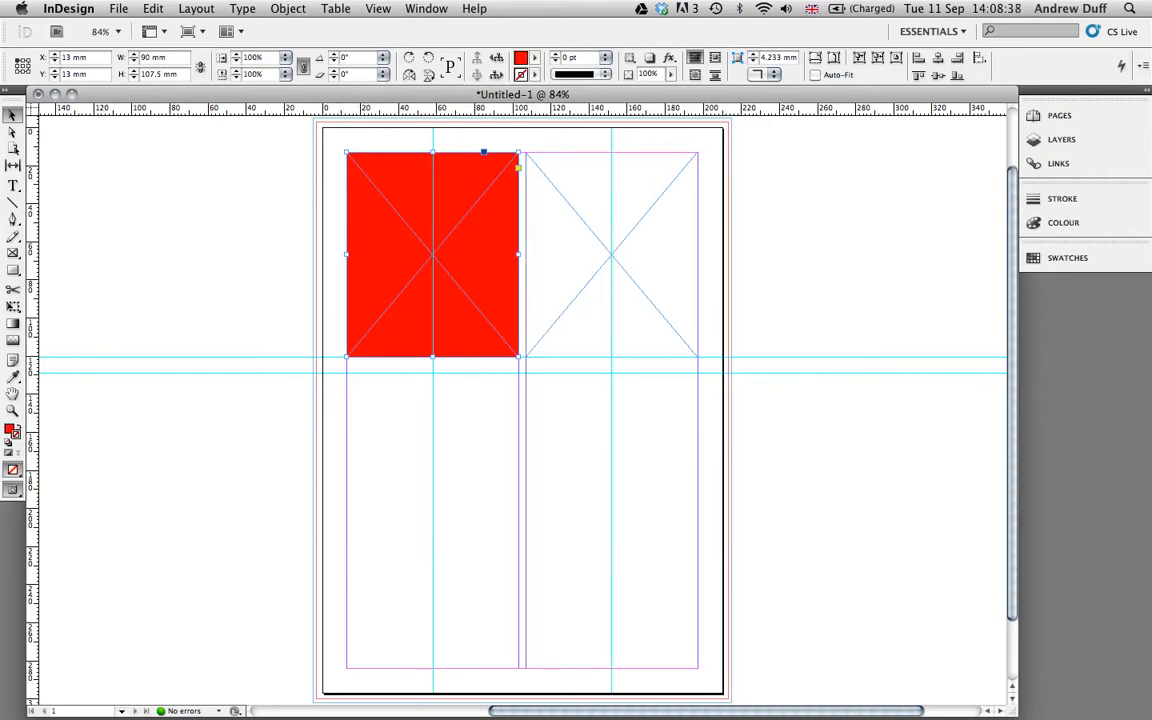
# Set the left frame's stroke colour to black.
pyautogui.doubleClick(10, 430)
pyautogui.moveTo(588, 305); pyautogui.dragTo(588, 489)
pyautogui.click(446, 486)
pyautogui.moveTo(446, 486); pyautogui.dragTo(373, 491)
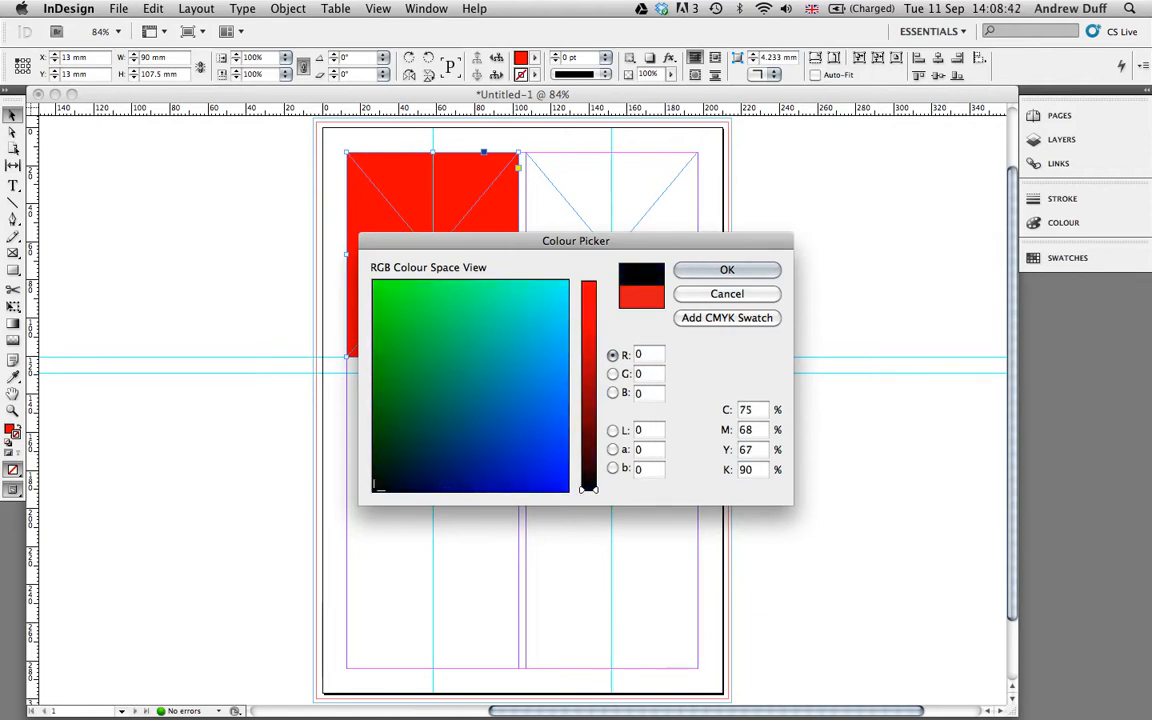
pyautogui.click(735, 270)
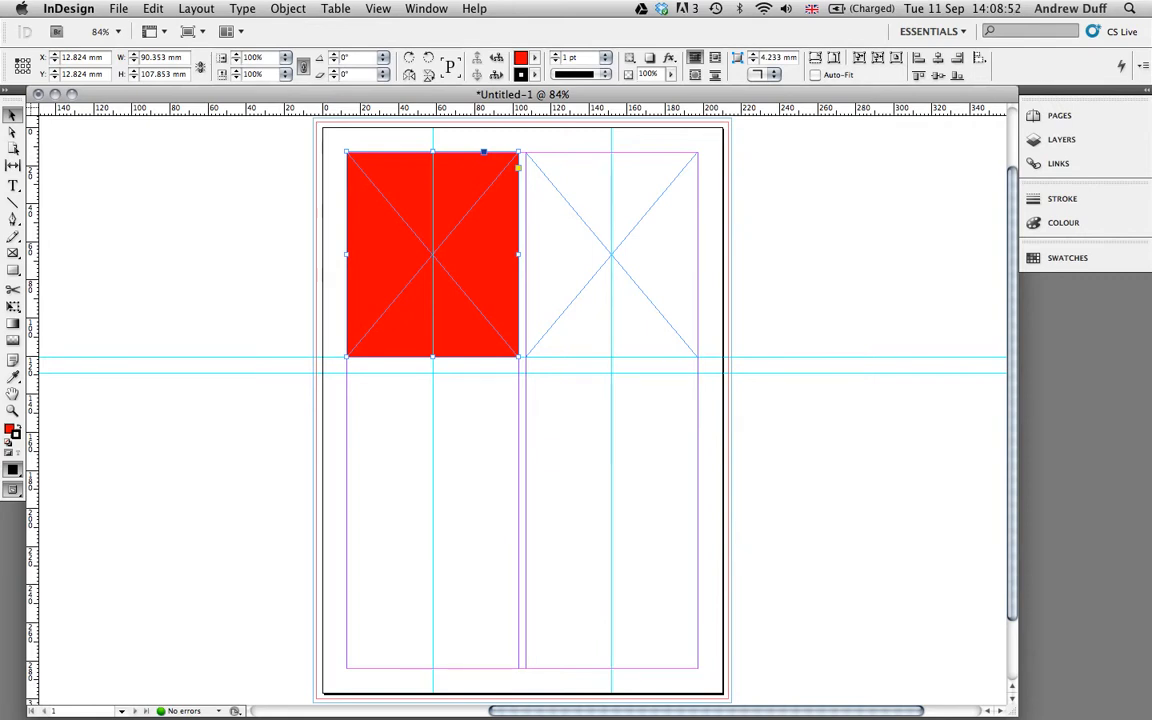
# Thicken the red frame's stroke to 9 pt and try Japanese Dots and Thick – Thin – Thick styles.
pyautogui.press('Up')
pyautogui.press('Up')
pyautogui.press('Up')
pyautogui.press('Up')
pyautogui.press('Up')
pyautogui.press('Up')
pyautogui.press('Up')
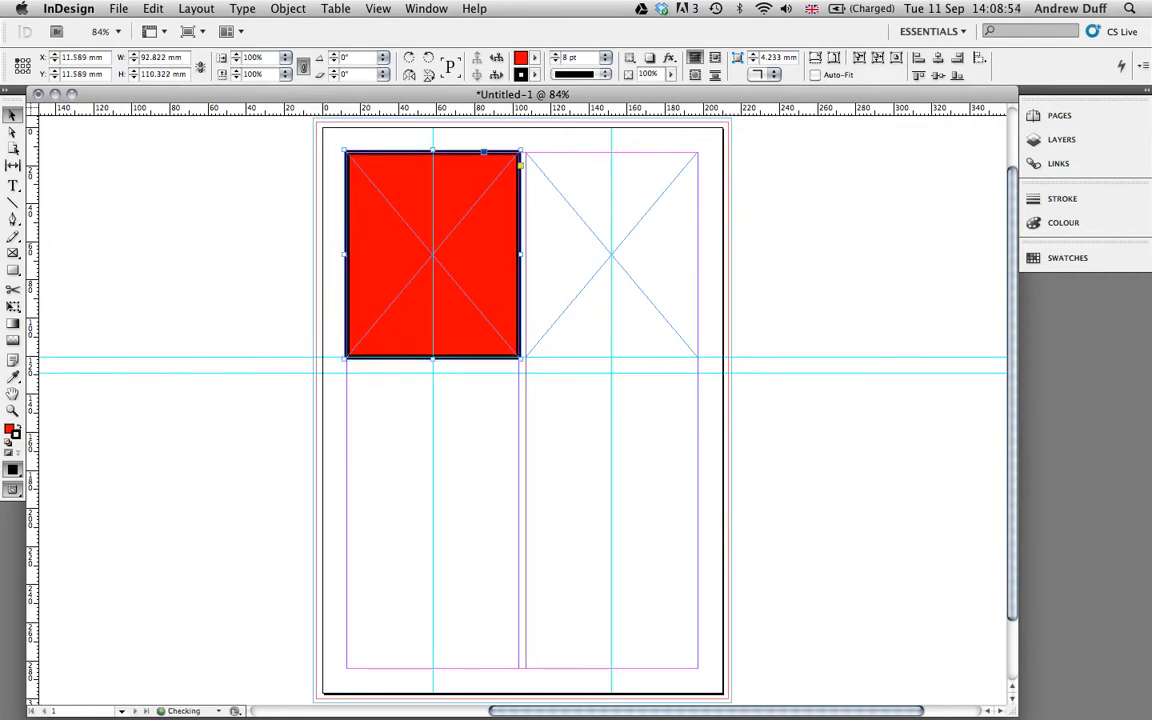
pyautogui.press('Up')
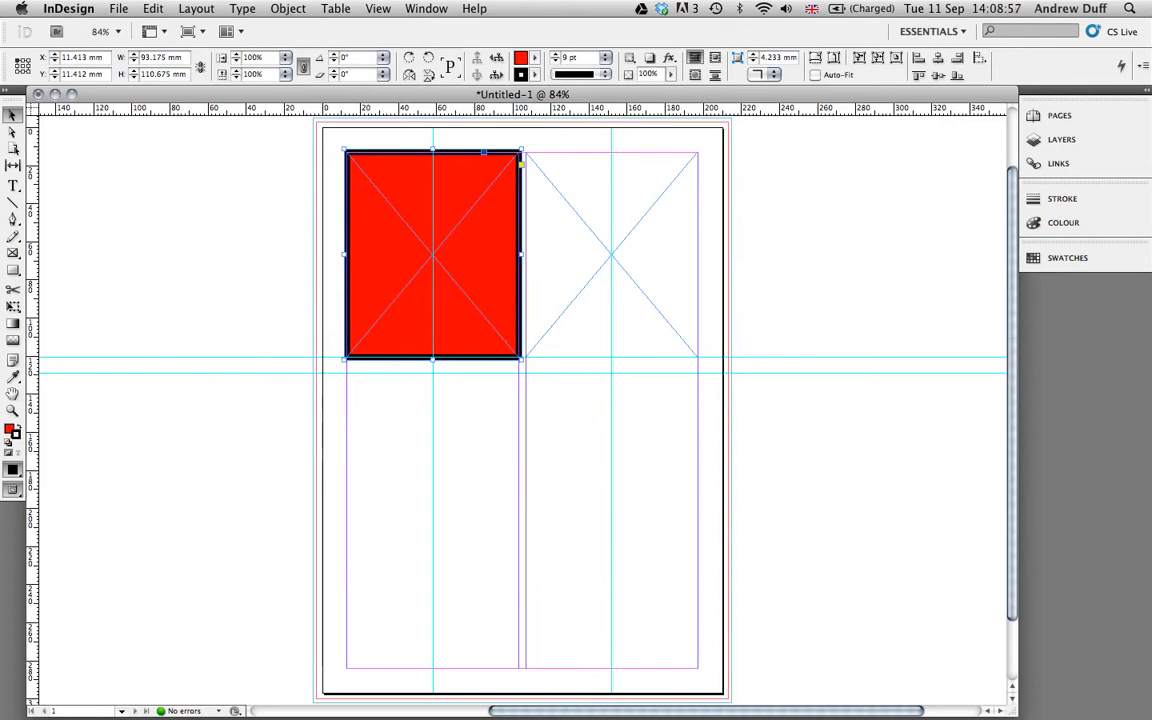
pyautogui.click(575, 74)
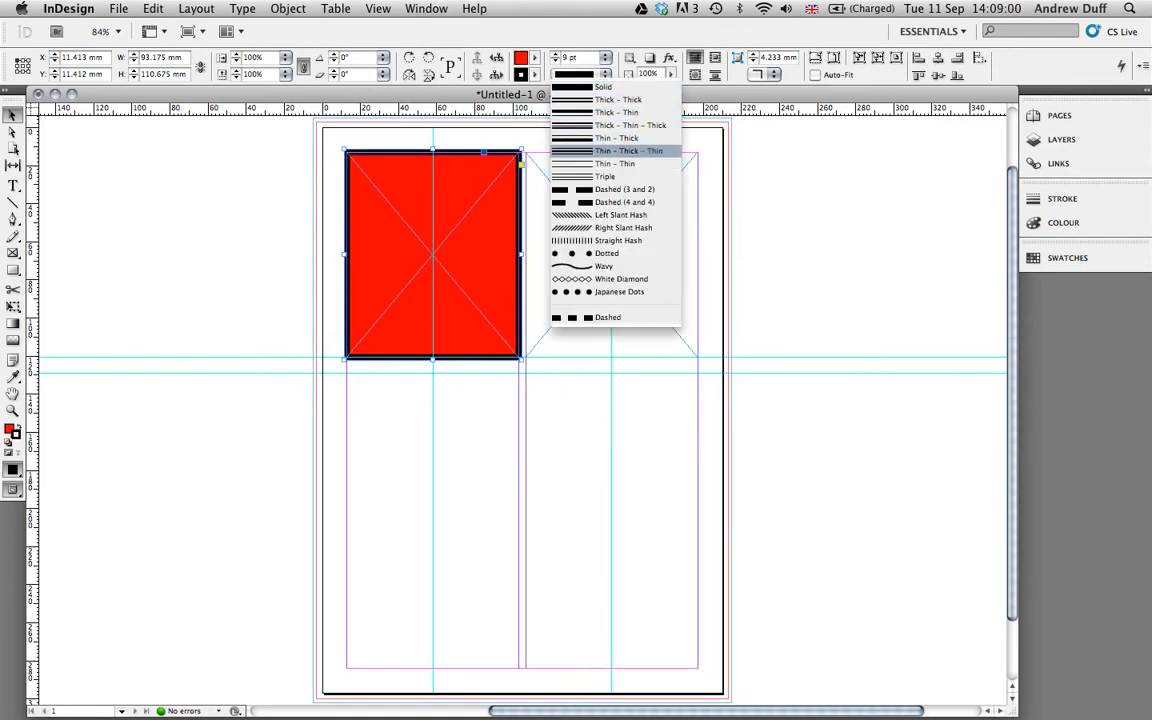
pyautogui.click(617, 291)
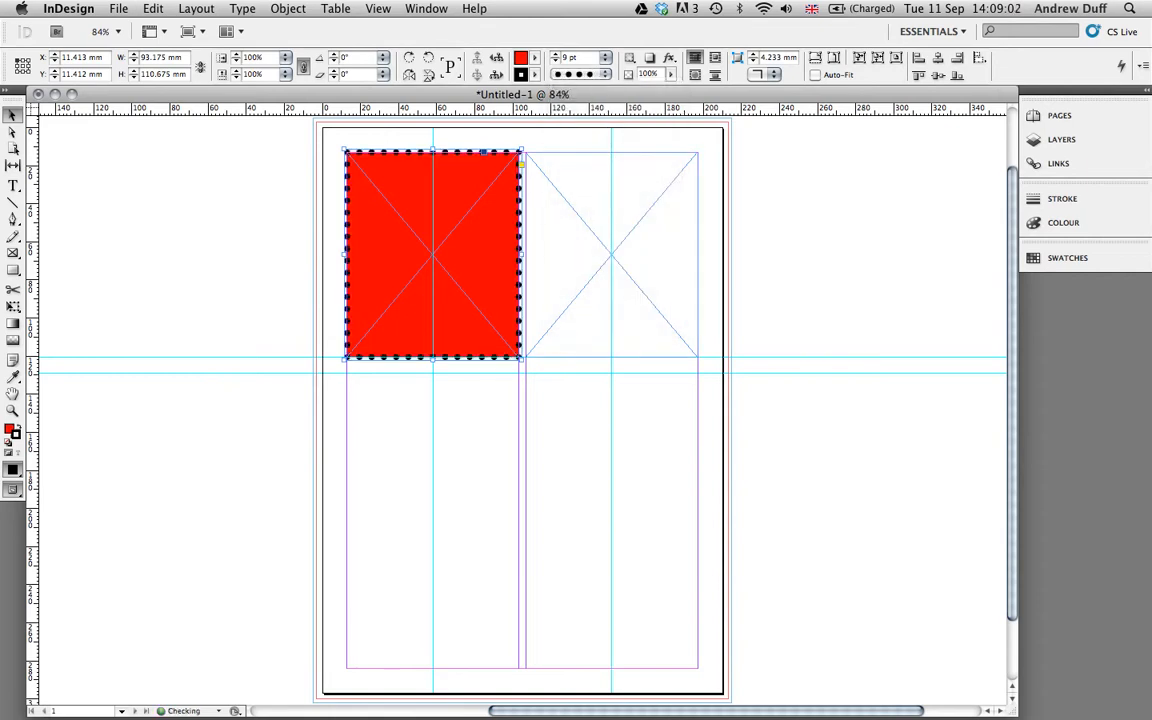
pyautogui.click(580, 74)
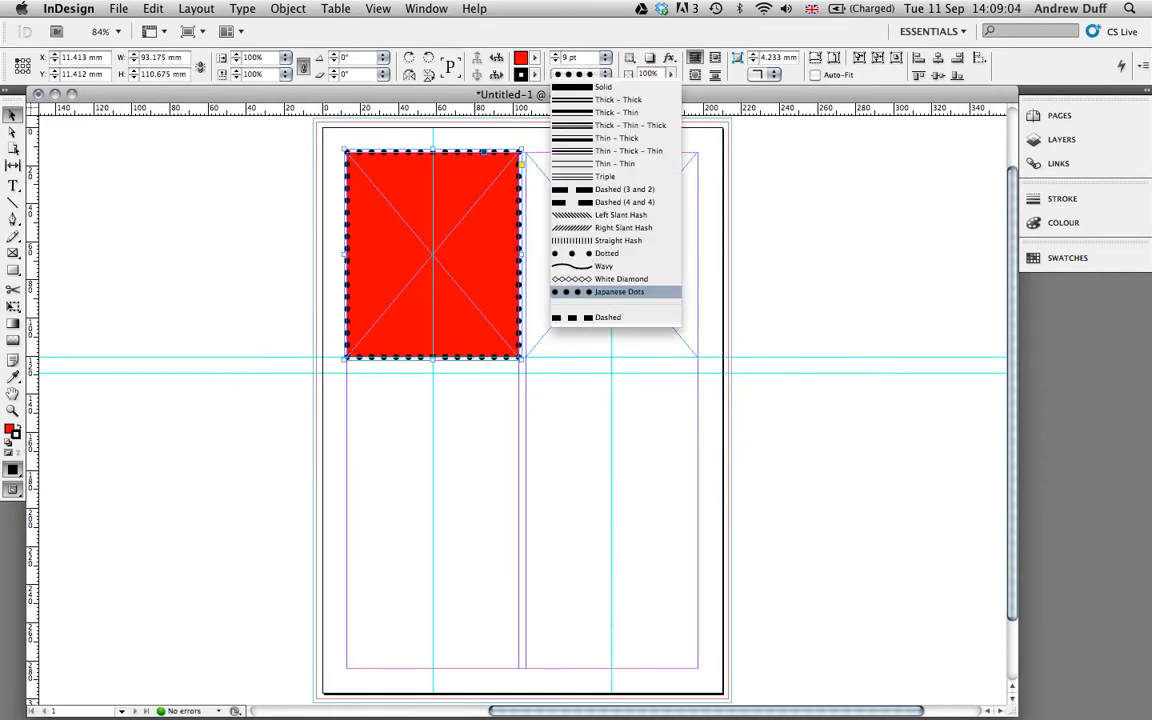
pyautogui.click(630, 125)
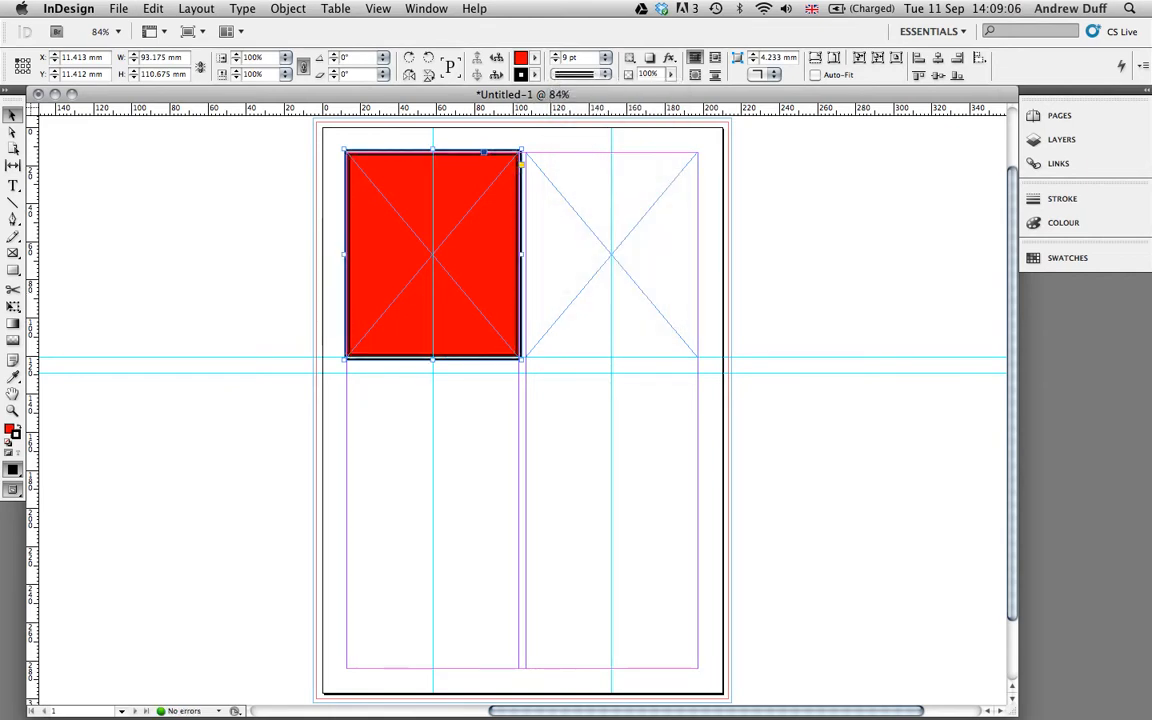
# Try the White Diamond style, settle on a Solid stroke, and expand the Stroke panel.
pyautogui.click(580, 74)
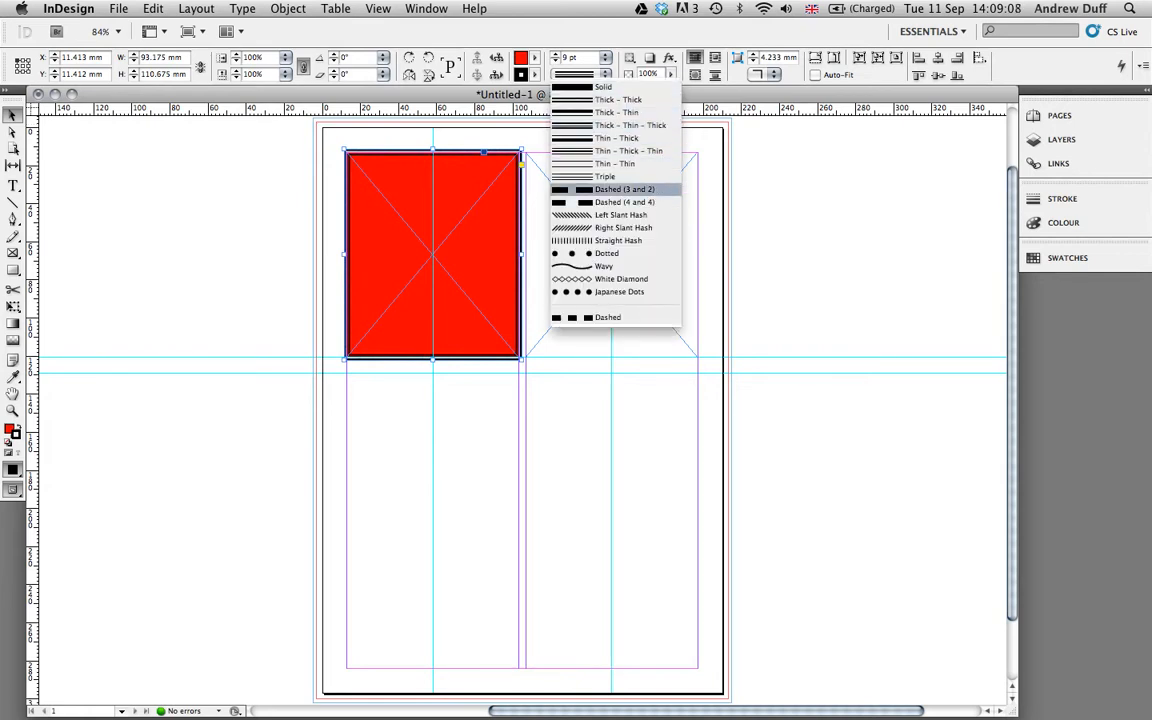
pyautogui.click(620, 279)
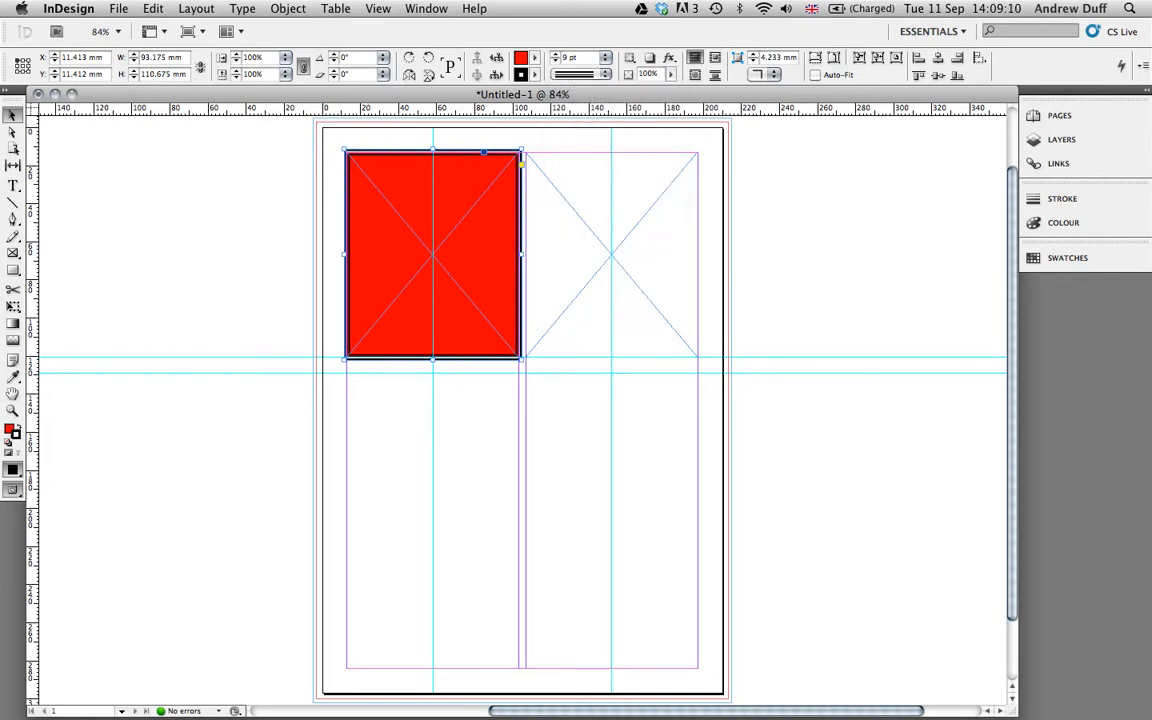
pyautogui.click(580, 74)
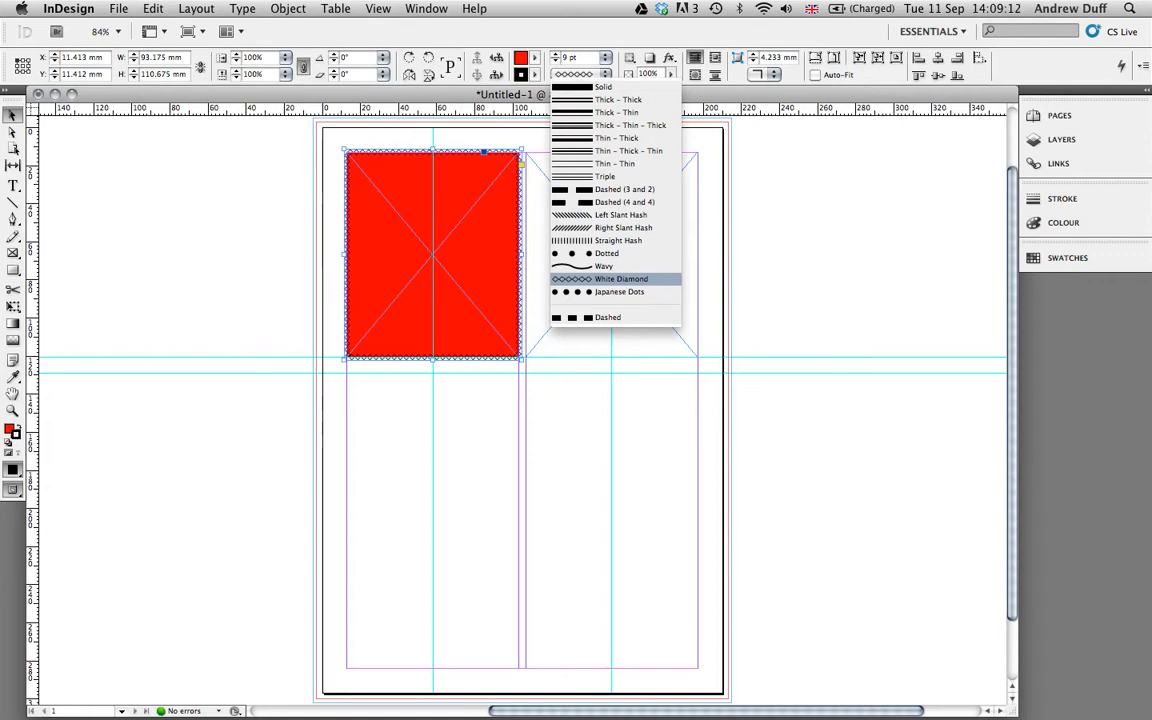
pyautogui.click(600, 87)
pyautogui.click(1063, 199)
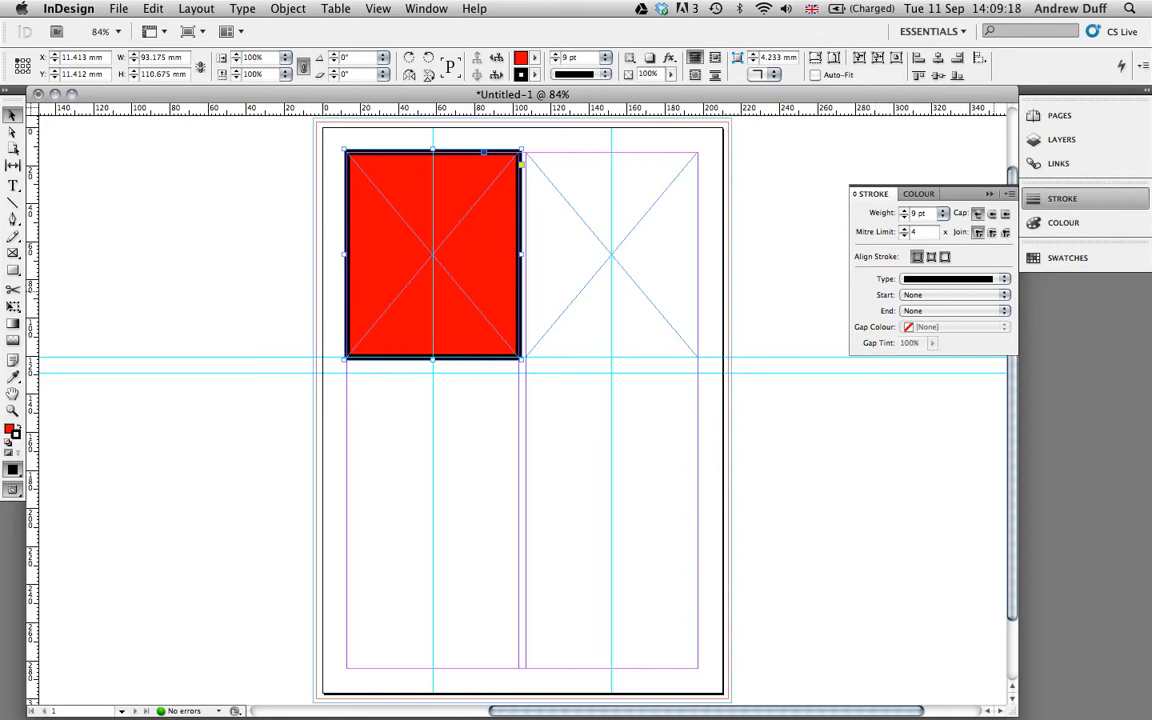
# Check the start arrowhead options, then zoom in on the red frame's corner.
pyautogui.click(953, 295)
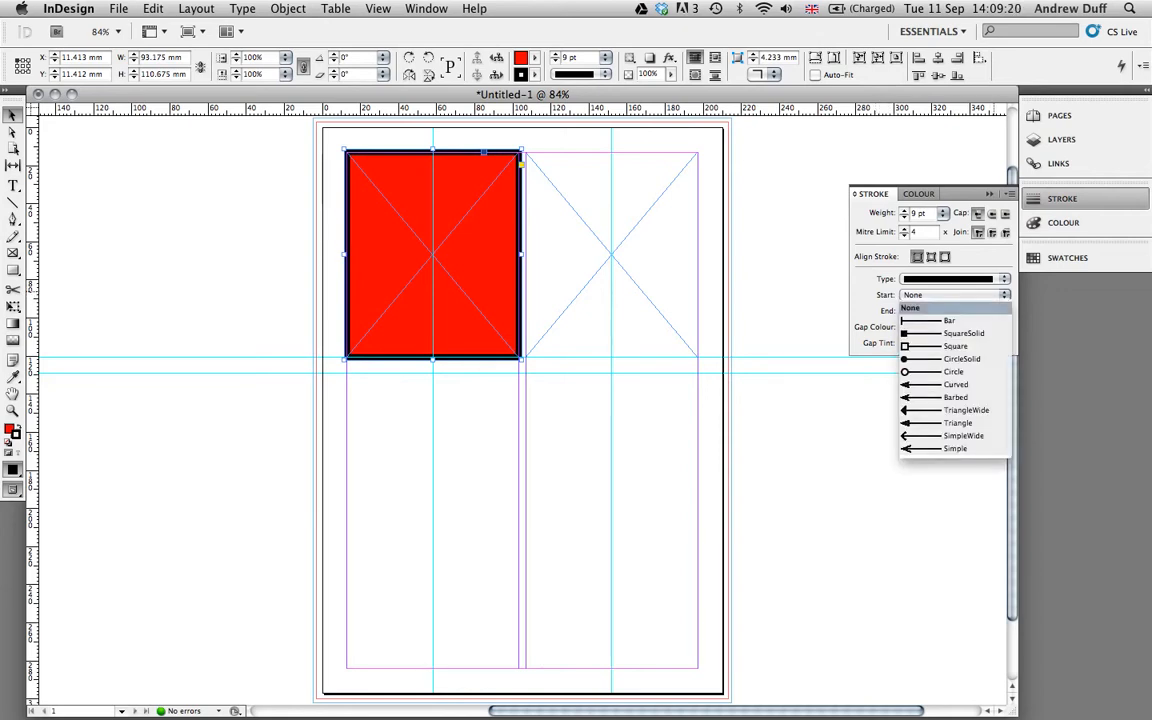
pyautogui.press('Escape')
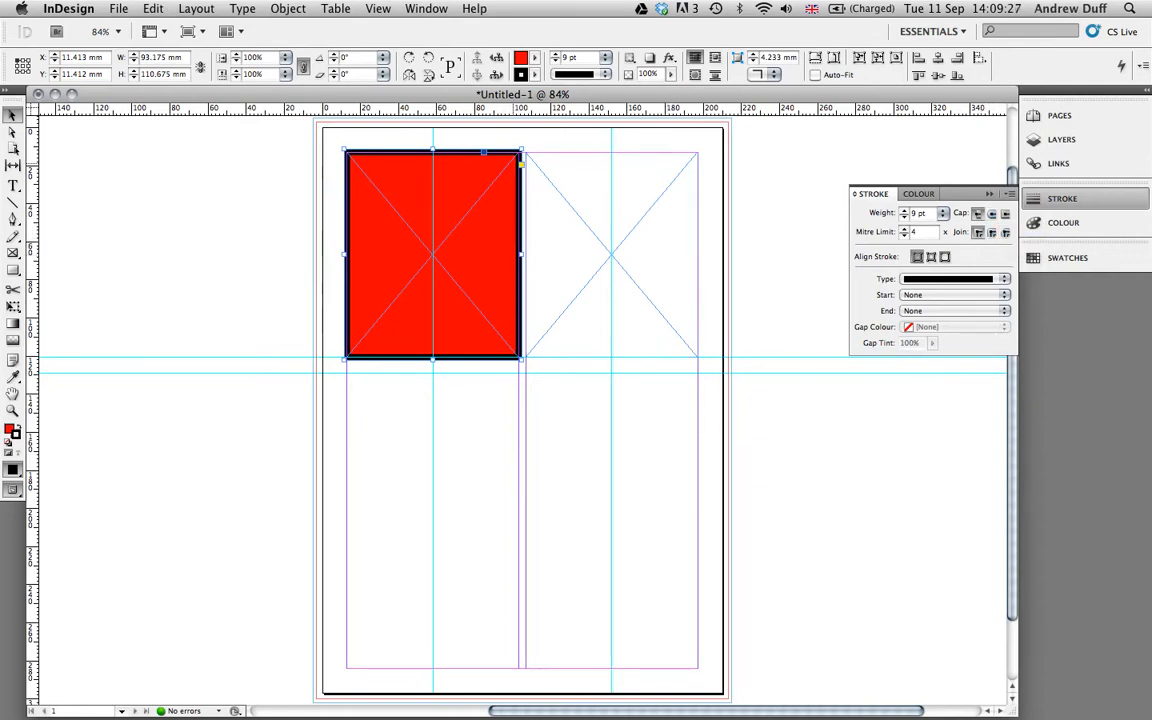
pyautogui.press('super+equal')
pyautogui.press('super+equal')
pyautogui.press('super+equal')
pyautogui.press('super+equal')
pyautogui.press('super+equal')
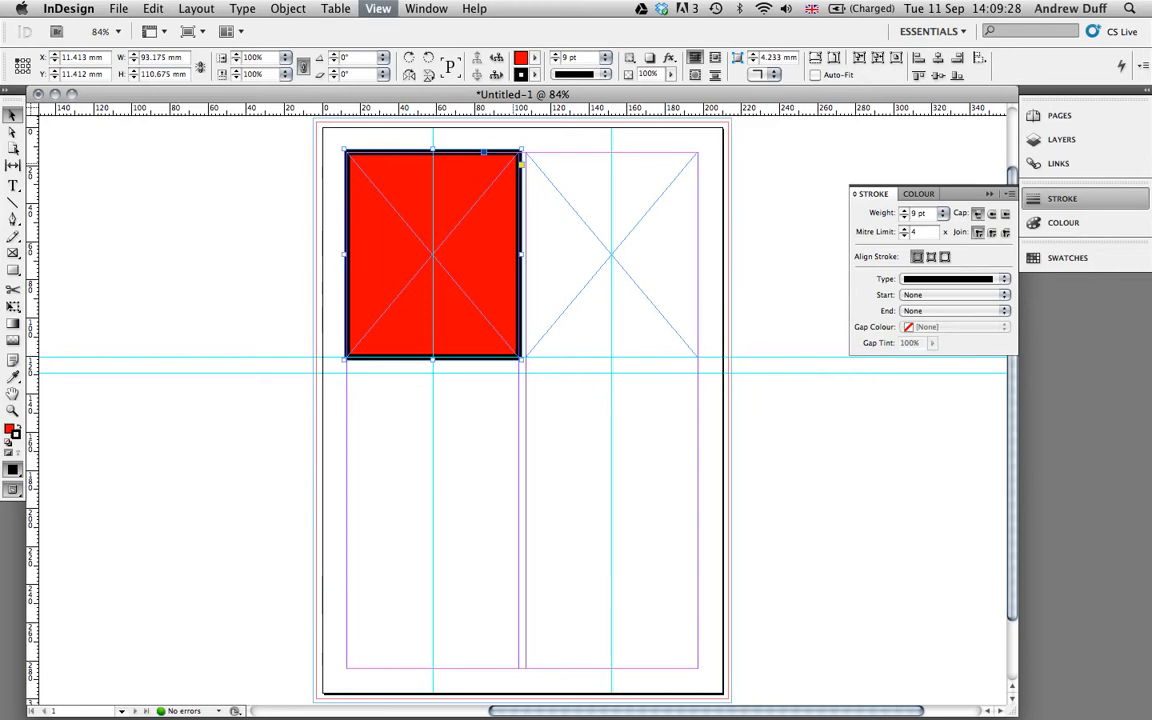
pyautogui.press('super+equal')
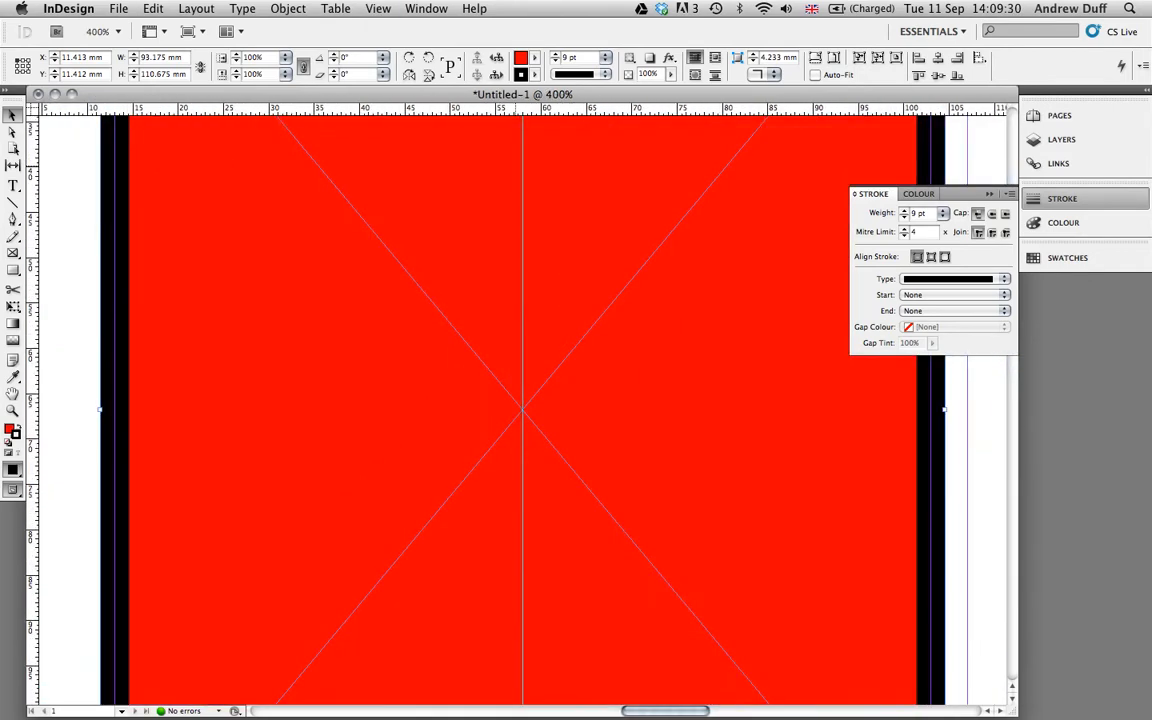
pyautogui.scroll(10, 510, 410)
pyautogui.scroll(-6, 510, 410)
pyautogui.hscroll(-2, 510, 410)
pyautogui.hscroll(-3, 510, 410)
pyautogui.scroll(3, 510, 410)
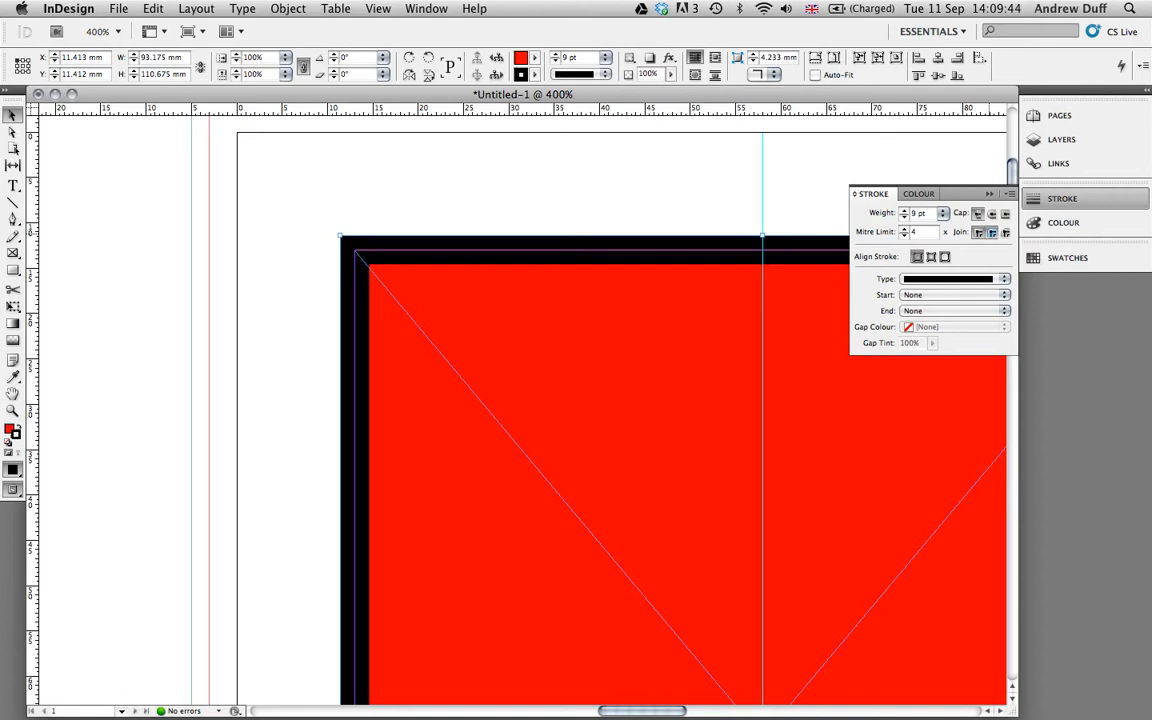
# Set the stroke to Round Join, keeping Butt Cap ends.
pyautogui.click(991, 232)
pyautogui.click(1006, 232)
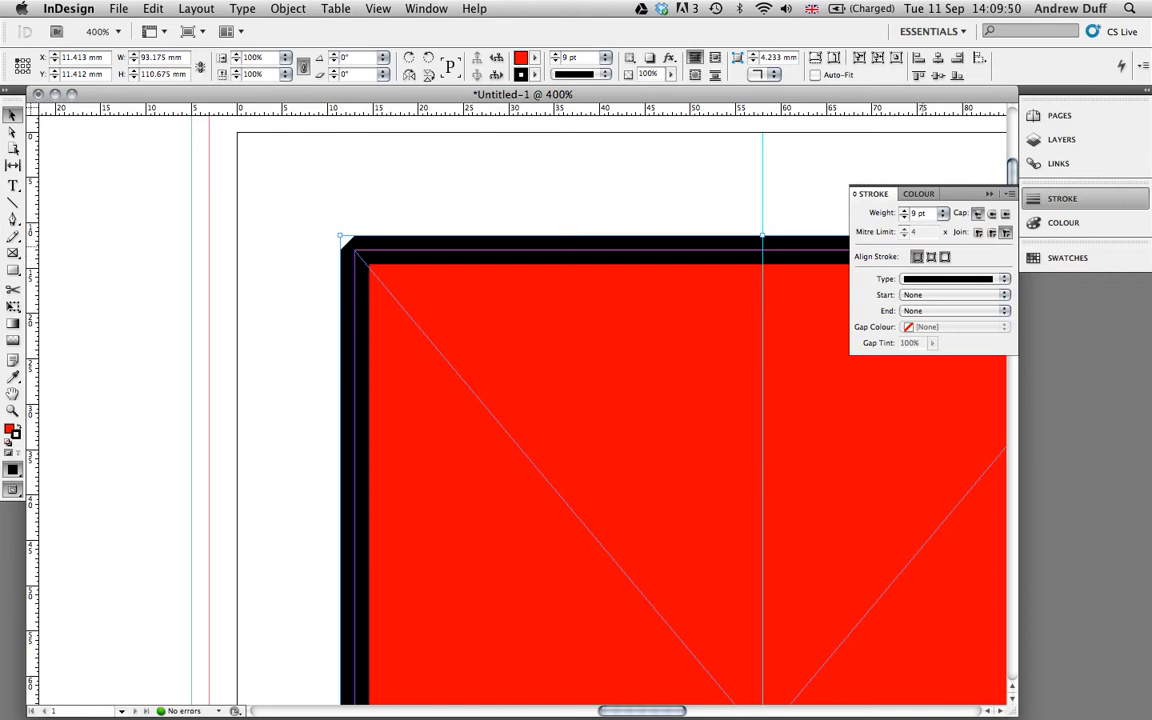
pyautogui.click(992, 232)
pyautogui.click(991, 213)
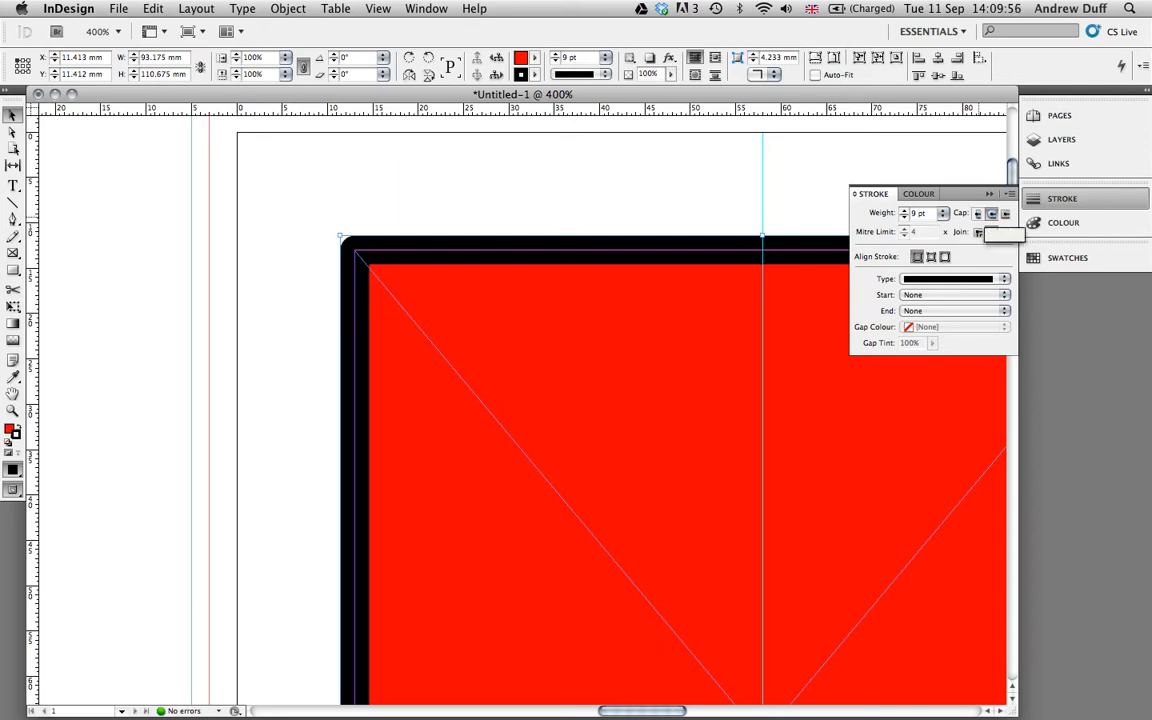
pyautogui.click(978, 213)
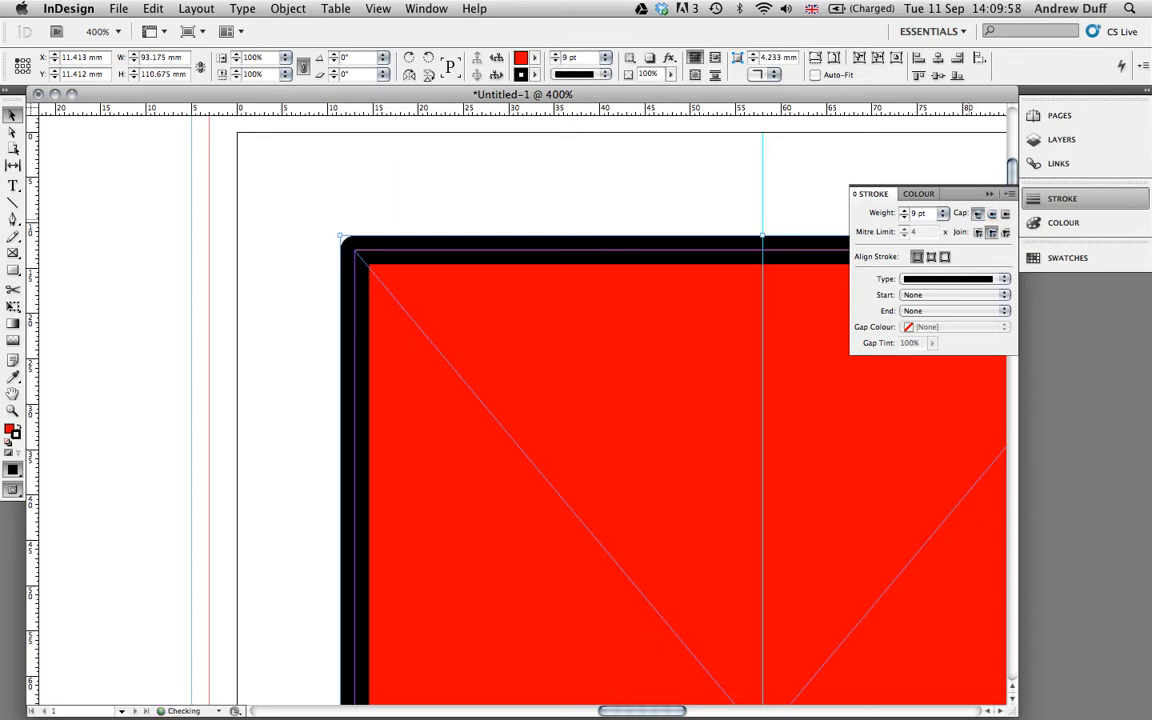
# Set the stroke weight to 10 pt.
pyautogui.click(904, 210)
pyautogui.click(904, 210)
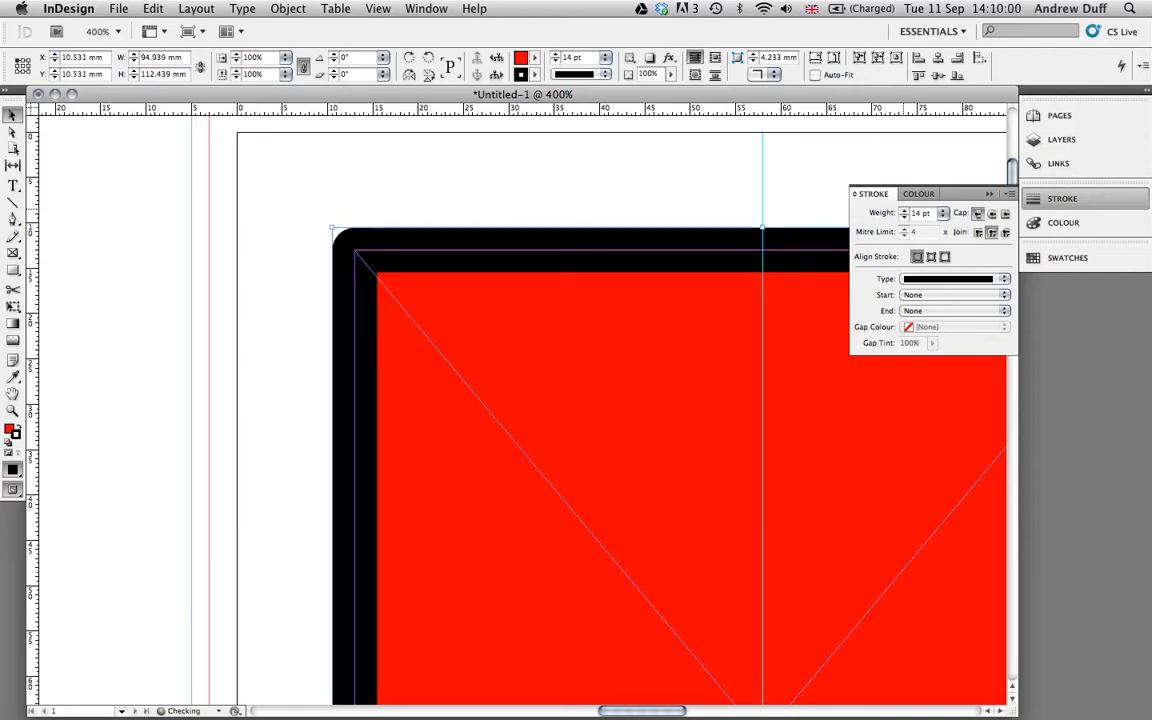
pyautogui.click(904, 217)
pyautogui.click(904, 217)
pyautogui.click(904, 217)
pyautogui.click(904, 217)
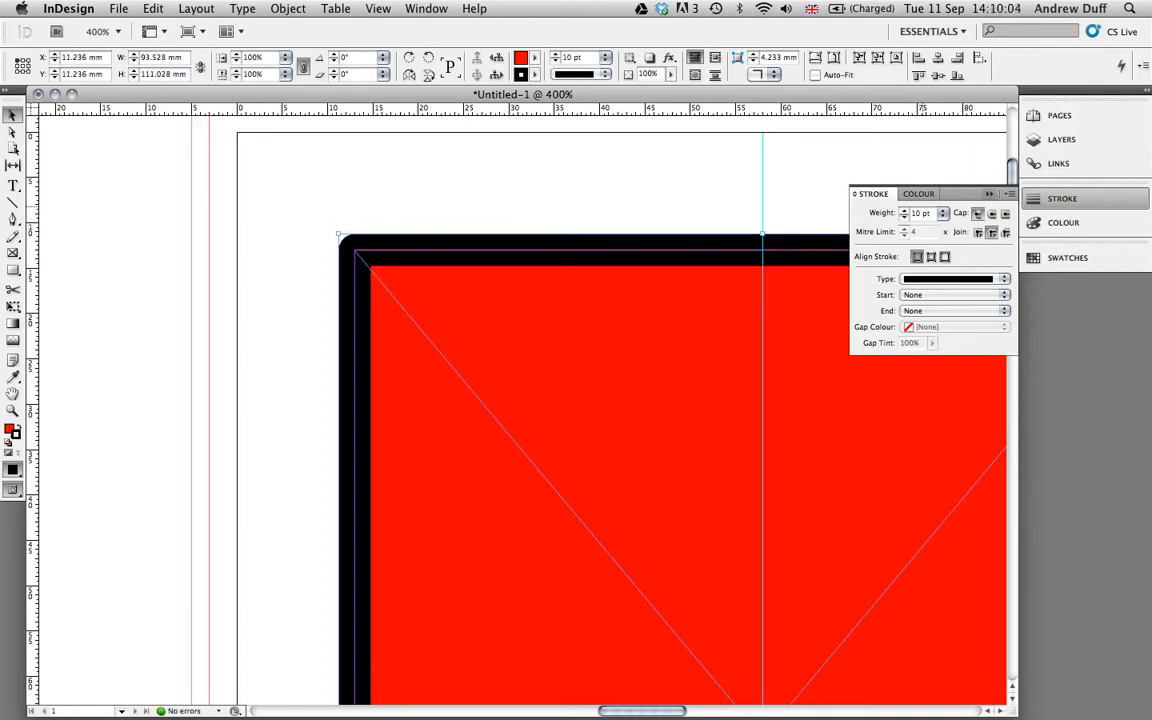
# Preview stroke colours in the Colour panel, then collapse the panels.
pyautogui.click(918, 194)
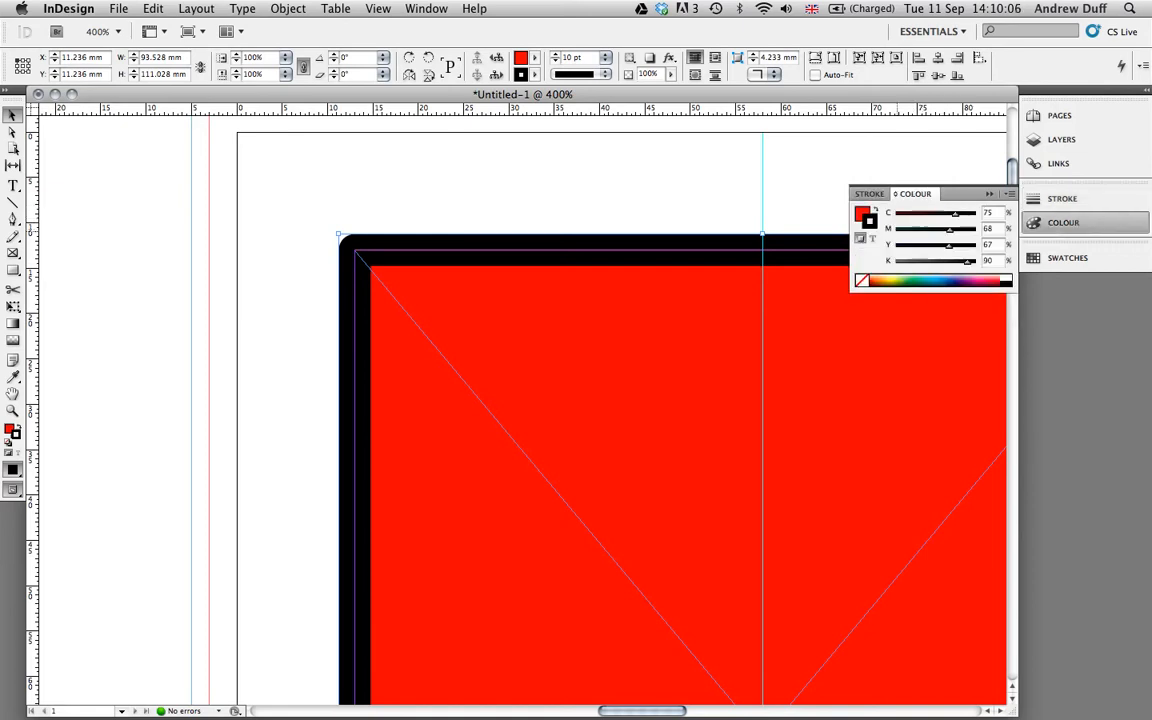
pyautogui.click(887, 281)
pyautogui.moveTo(889, 281); pyautogui.dragTo(1006, 281)
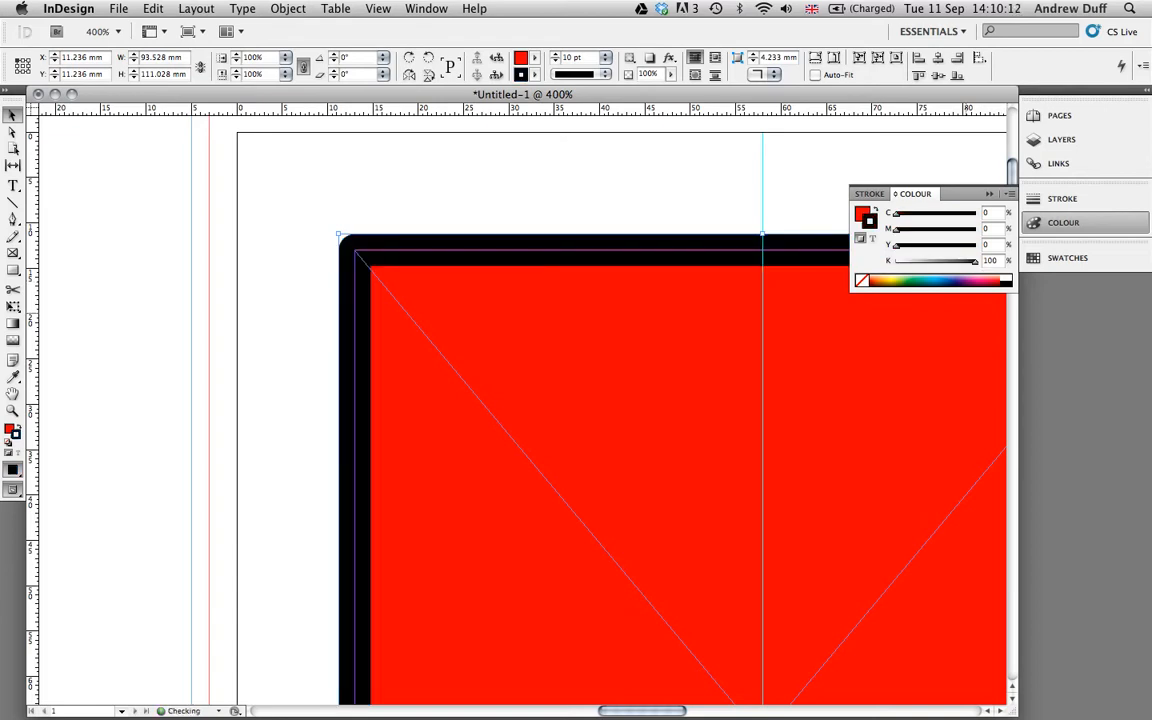
pyautogui.click(988, 195)
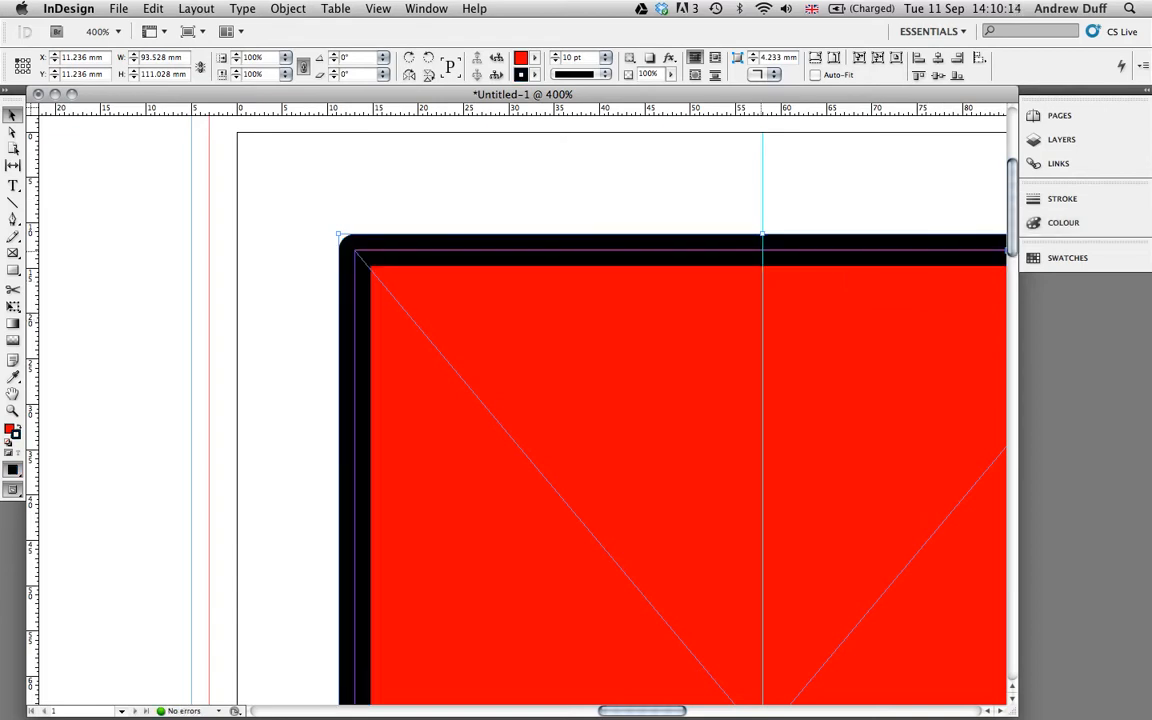
# Fit the page in the window, select the empty right-hand frame, and open the File menu.
pyautogui.press('super+0')
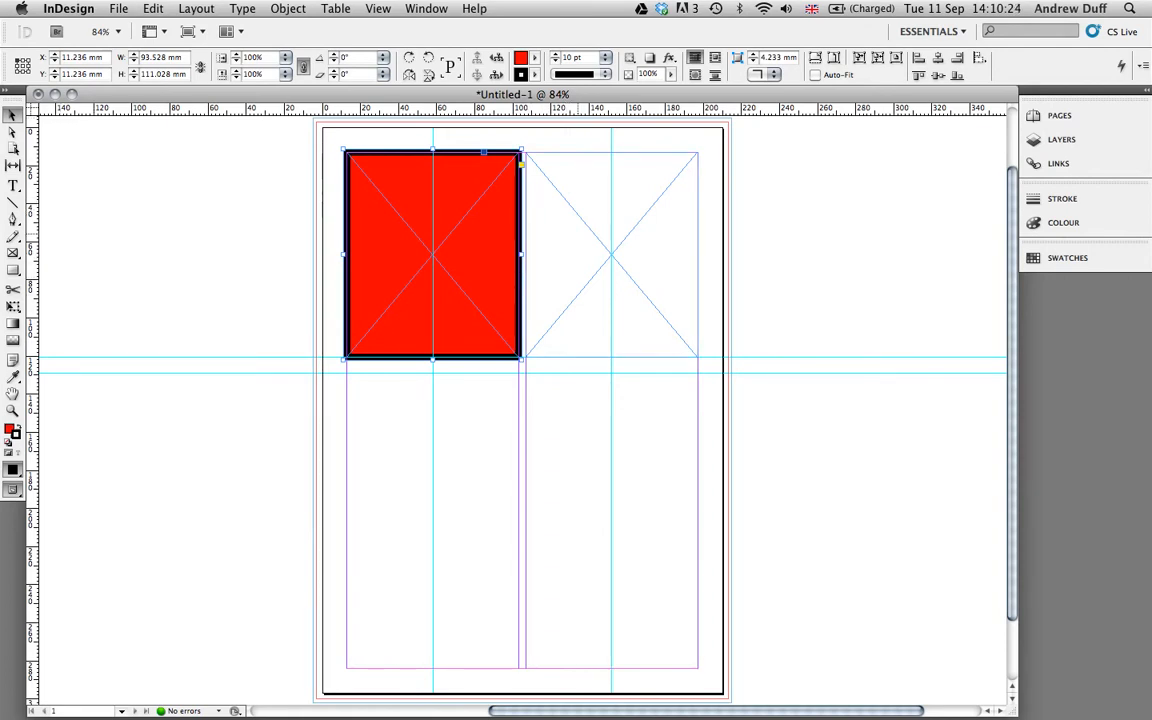
pyautogui.click(579, 234)
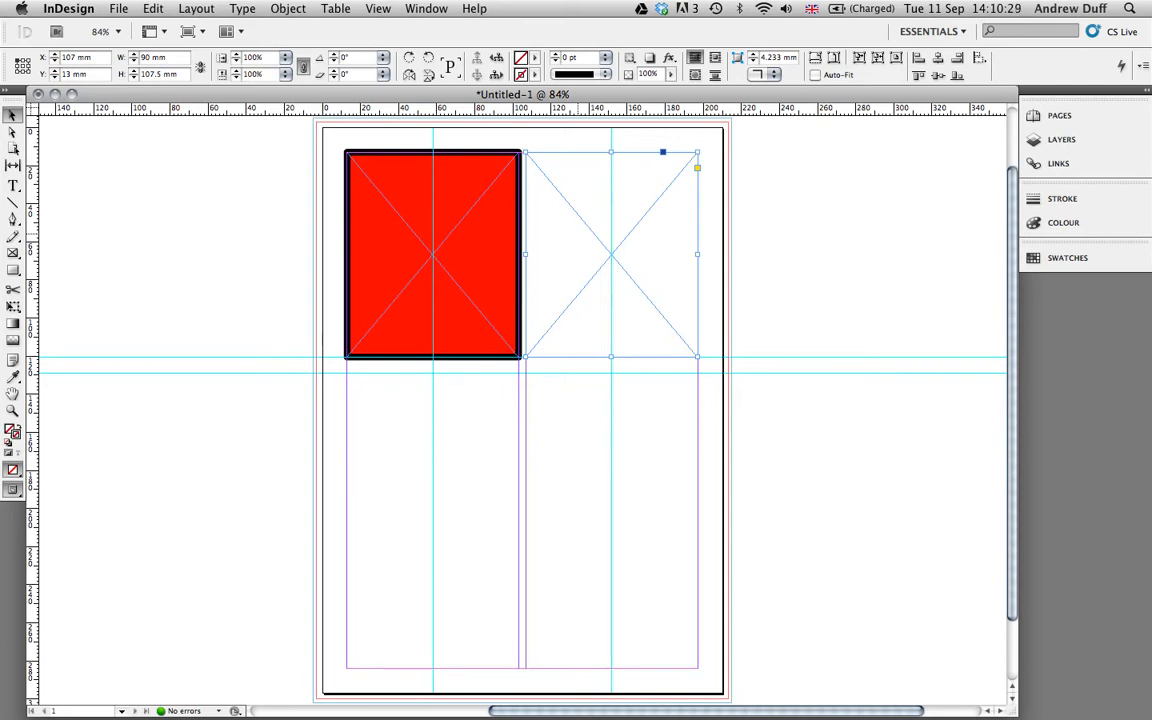
pyautogui.click(466, 241)
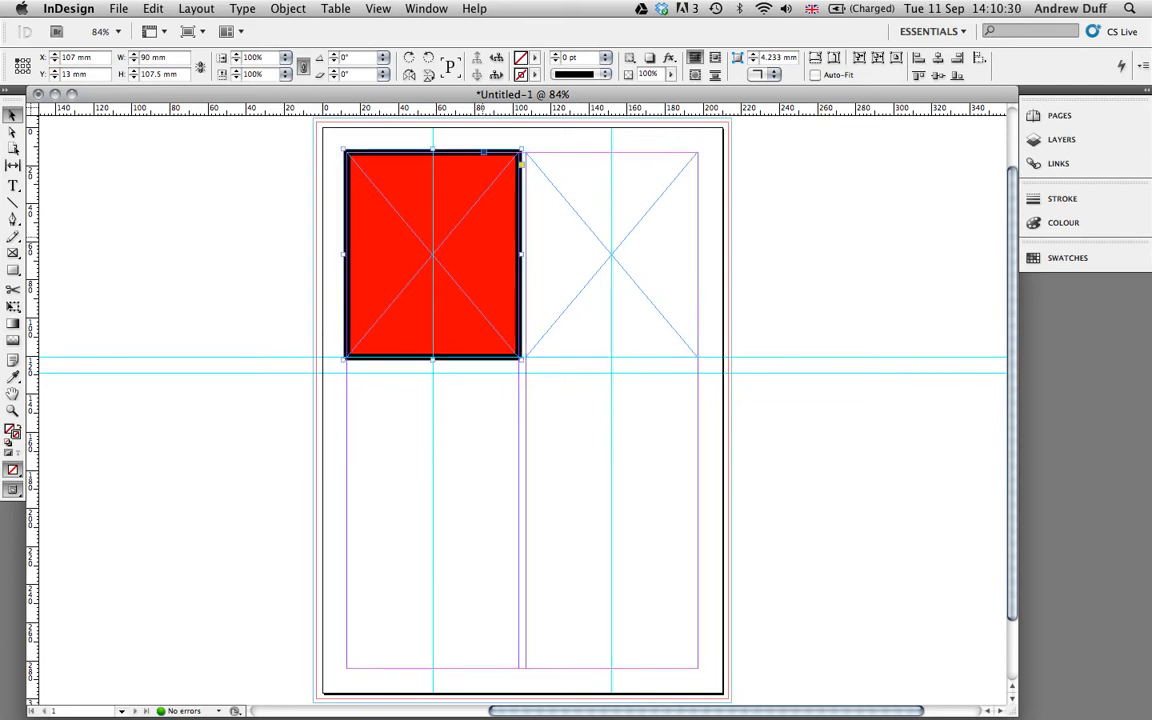
pyautogui.click(587, 243)
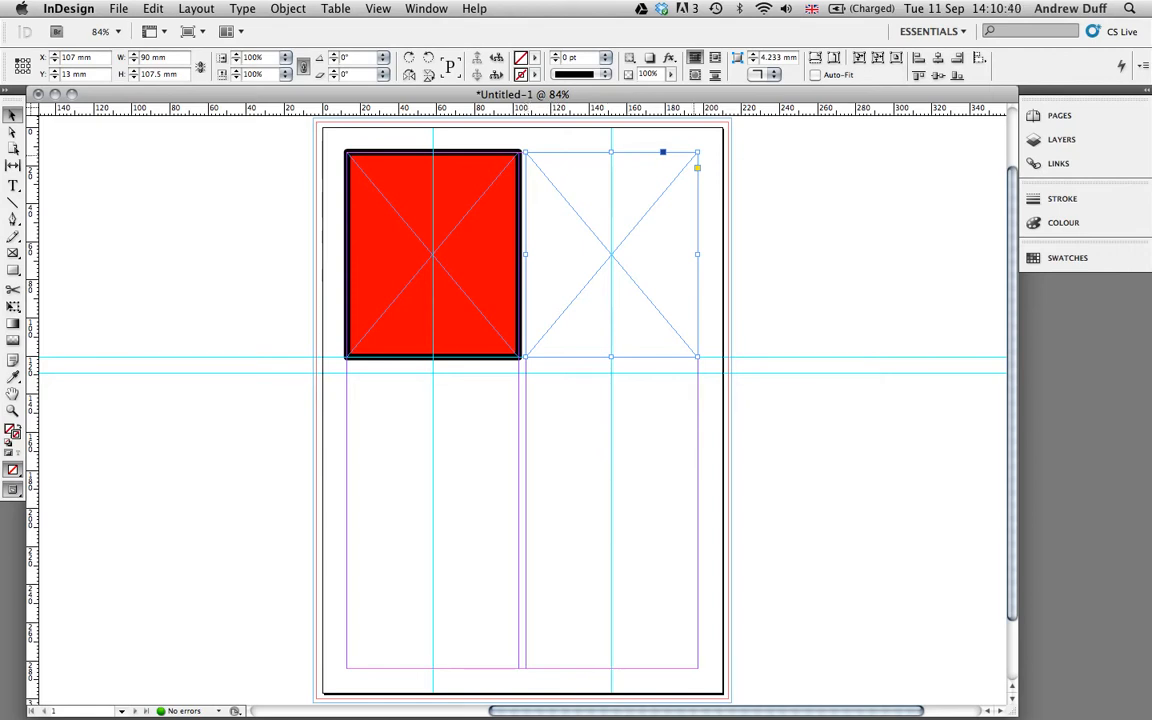
pyautogui.click(118, 8)
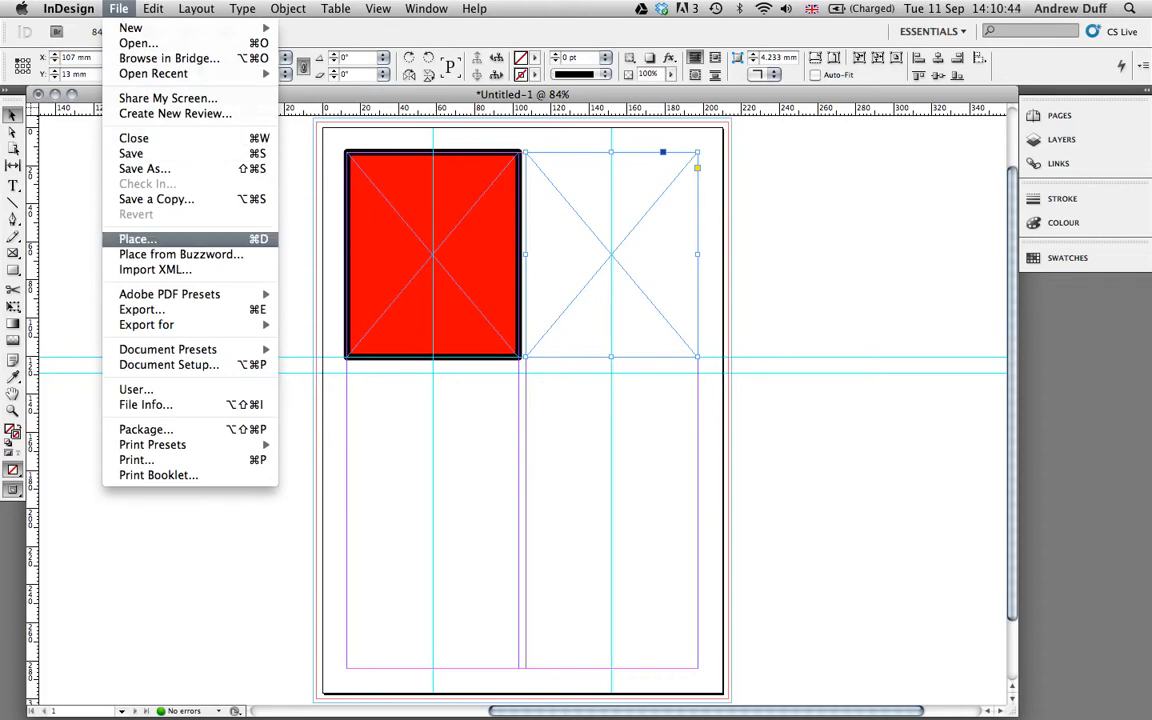
# Place IMG_1095.jpg from Desktop > images into the right-hand frame.
pyautogui.click(138, 239)
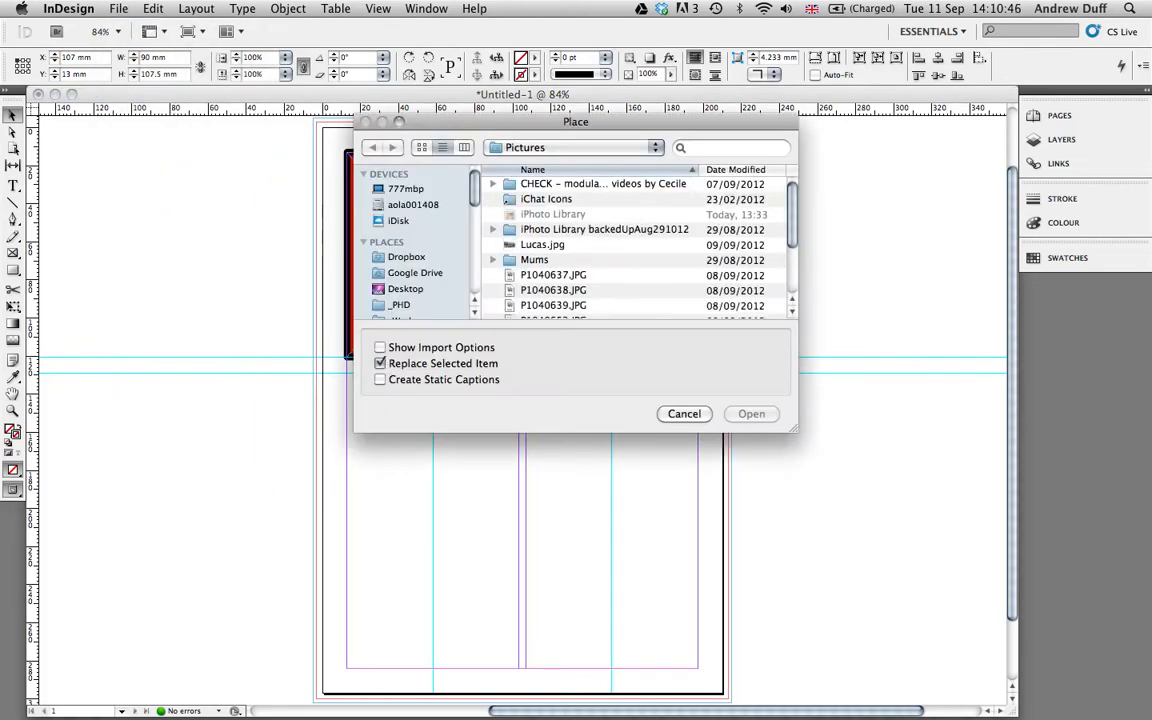
pyautogui.scroll(-2, 408, 260)
pyautogui.click(406, 260)
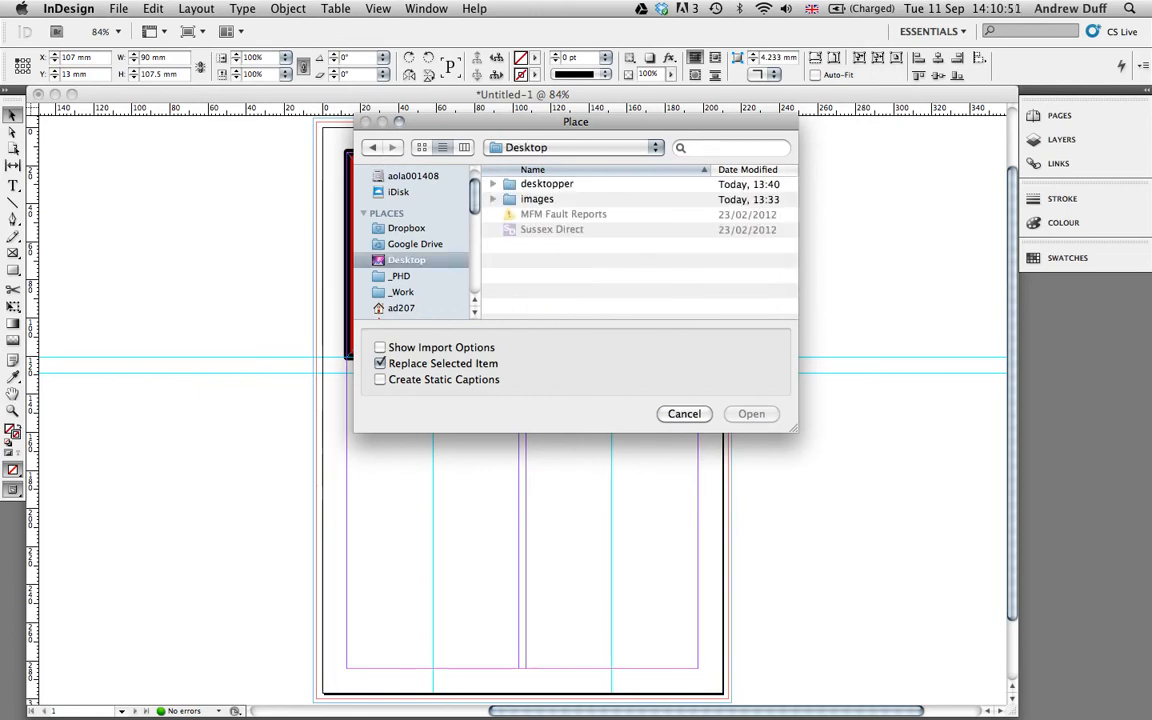
pyautogui.click(537, 199)
pyautogui.doubleClick(537, 199)
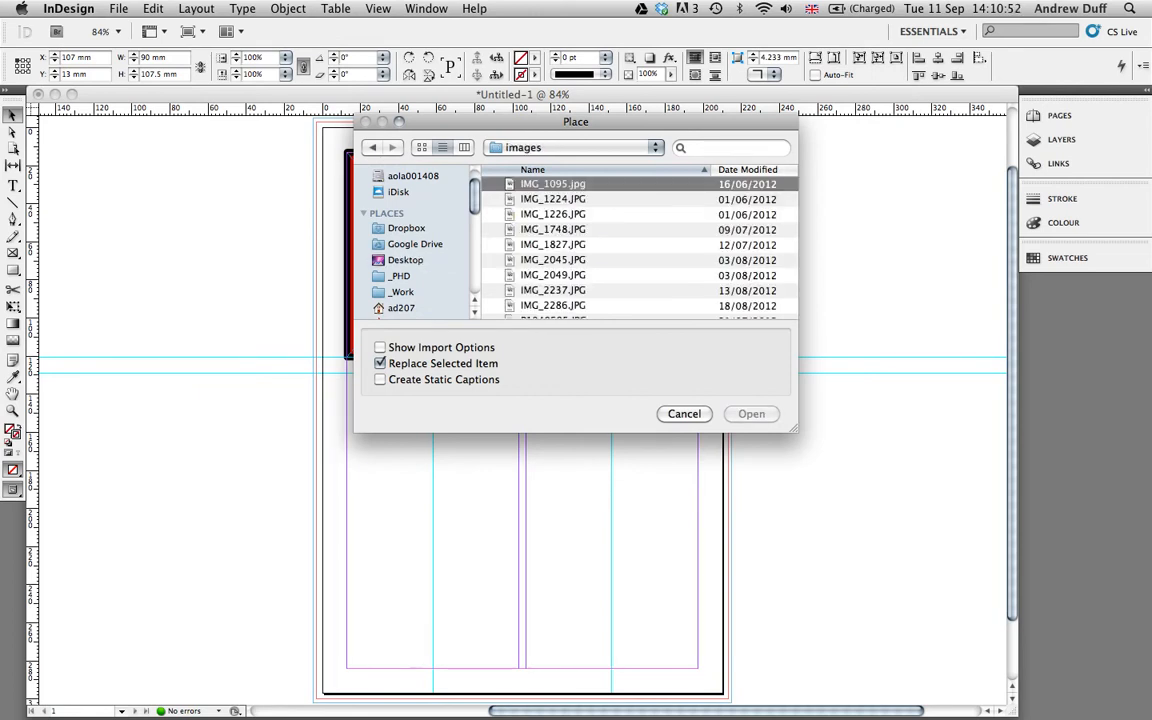
pyautogui.click(464, 147)
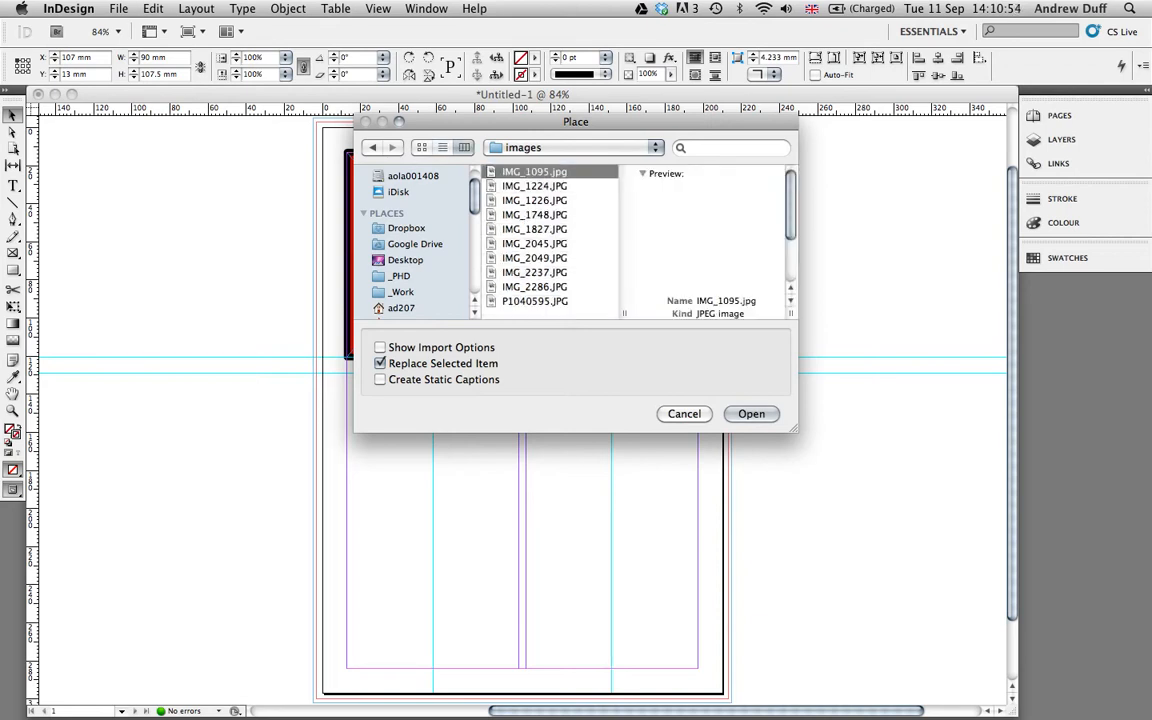
pyautogui.moveTo(722, 428); pyautogui.dragTo(823, 559)
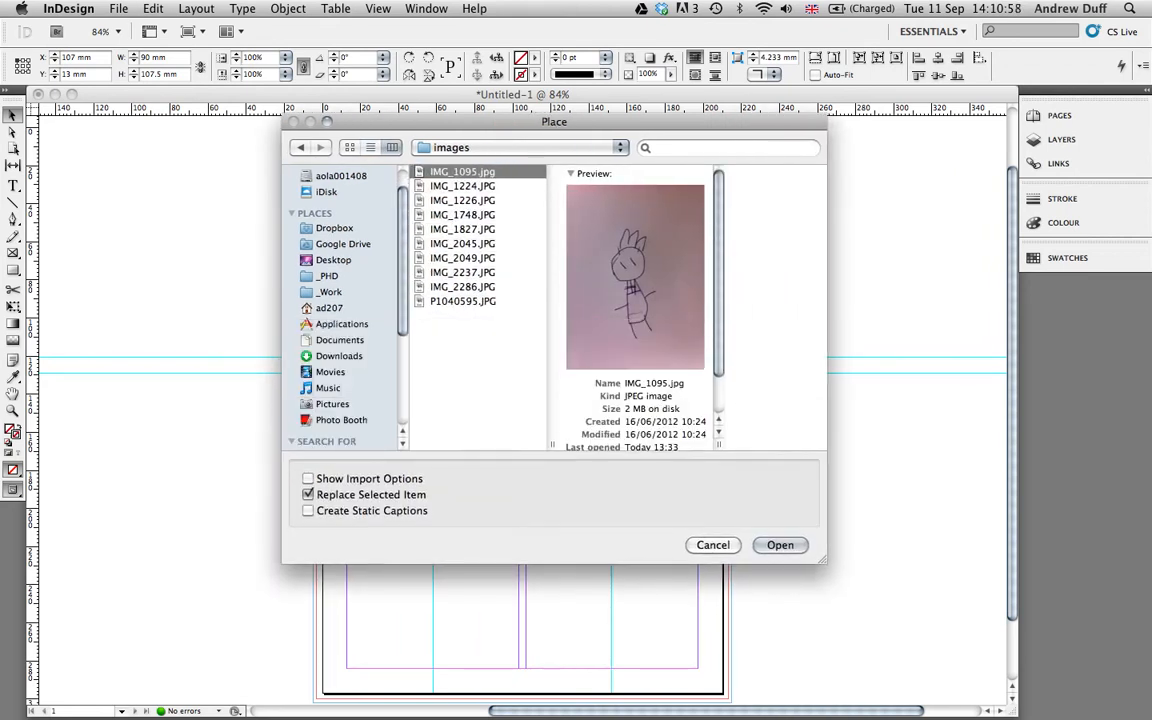
pyautogui.click(780, 545)
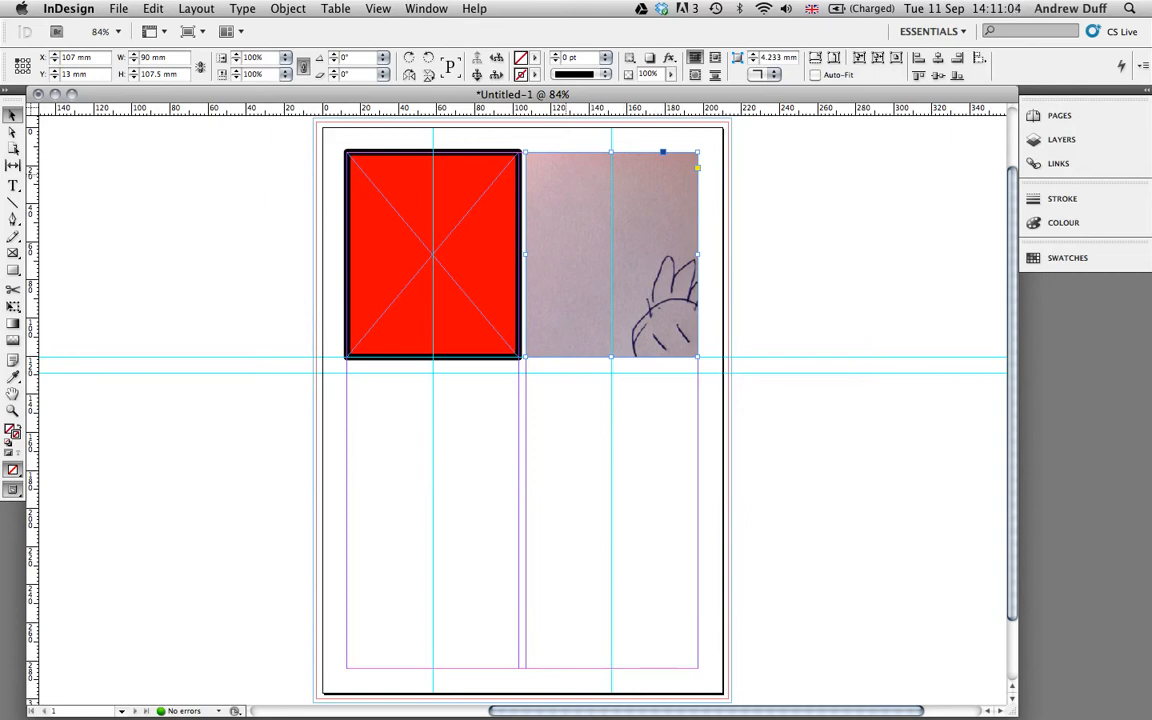
# Reposition the drawing inside its frame so the whole figure is centred.
pyautogui.moveTo(611, 254); pyautogui.dragTo(566, 227)
pyautogui.moveTo(642, 287); pyautogui.dragTo(597, 206)
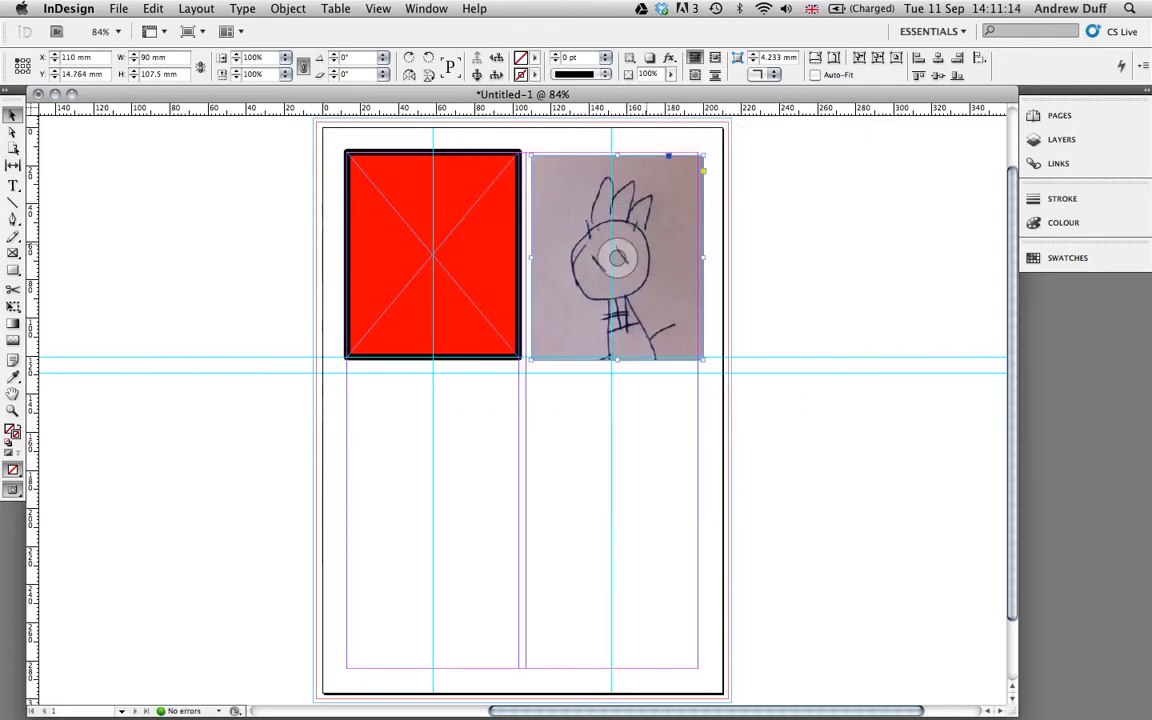
pyautogui.moveTo(618, 254); pyautogui.dragTo(617, 257)
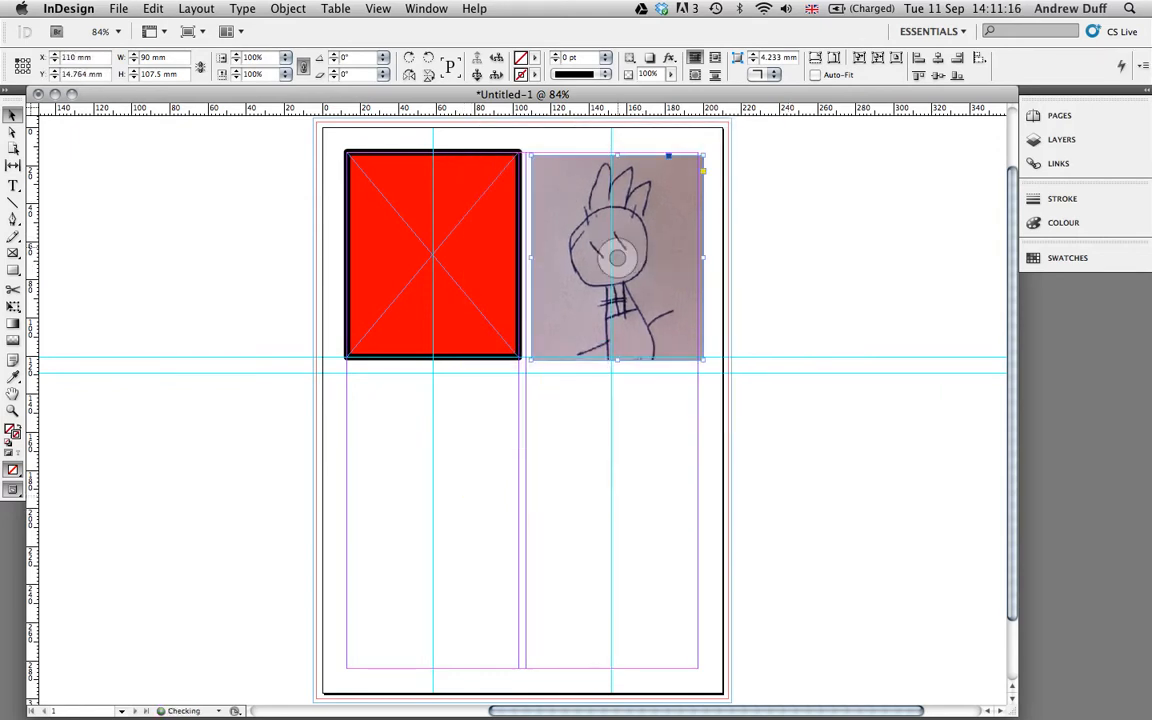
# Select the red frame's content with the Direct Selection tool and shift it down then back up.
pyautogui.click(12, 132)
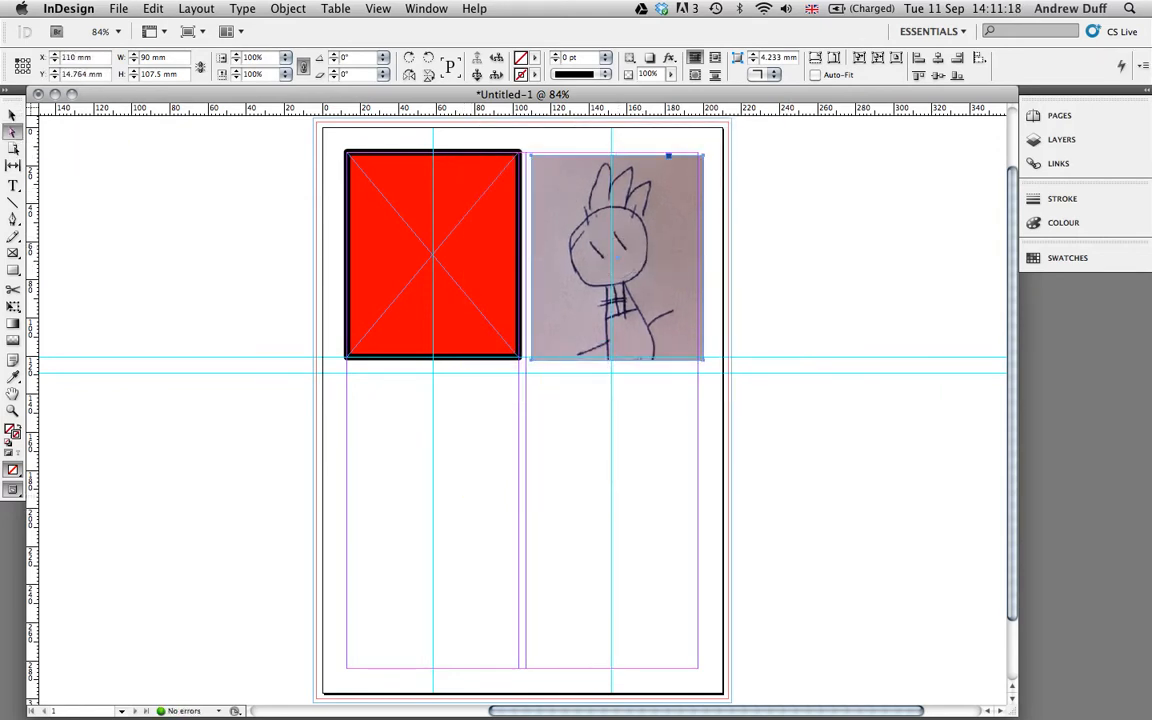
pyautogui.click(460, 276)
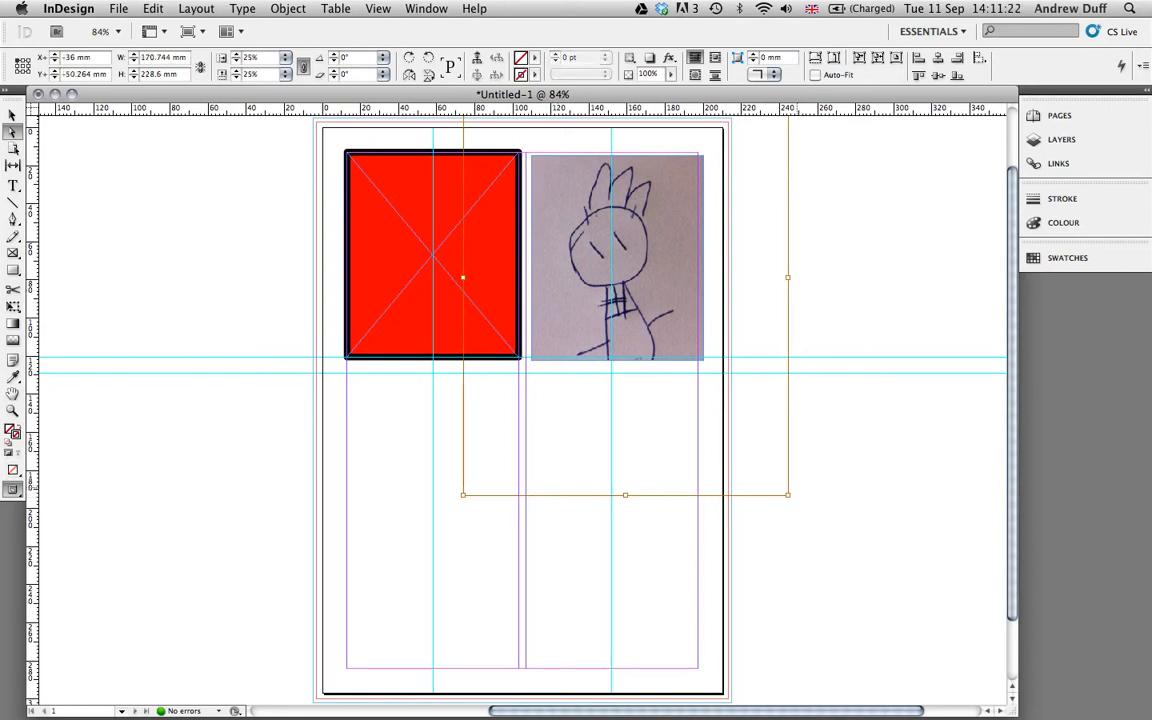
pyautogui.moveTo(650, 265)
pyautogui.mouseDown()
pyautogui.moveTo(662, 323)
pyautogui.moveTo(627, 301)
pyautogui.moveTo(639, 192)
pyautogui.mouseUp()
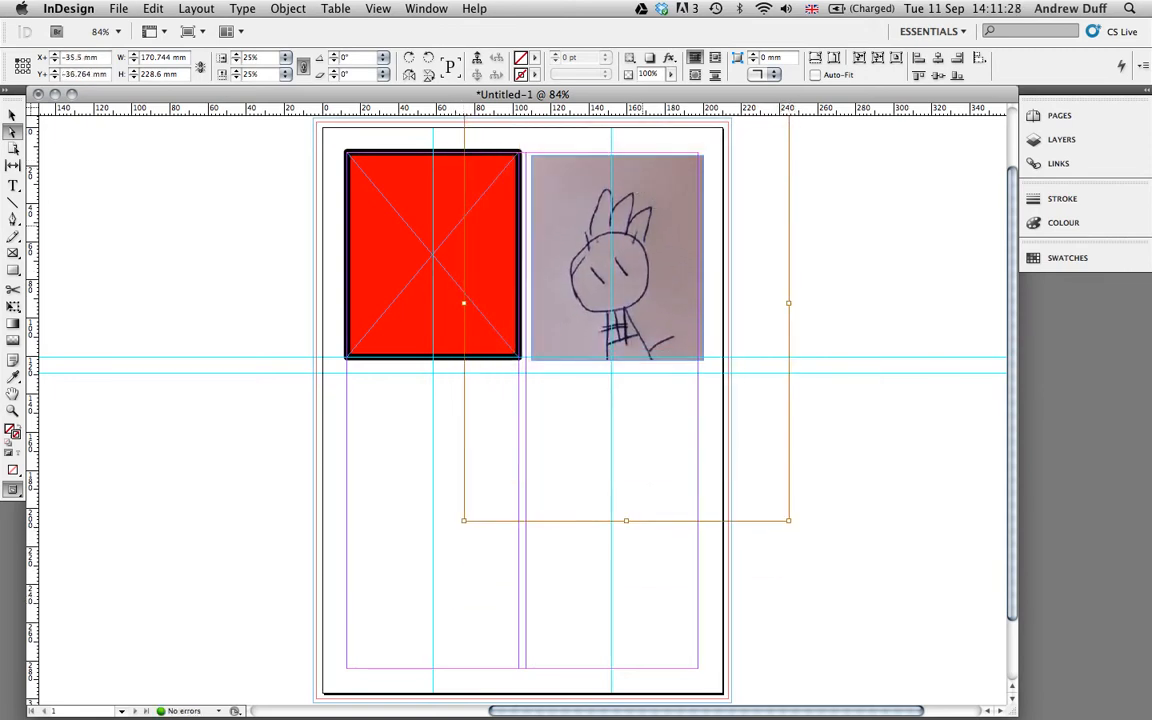
pyautogui.moveTo(643, 264)
pyautogui.mouseDown()
pyautogui.moveTo(643, 222)
pyautogui.moveTo(643, 241)
pyautogui.mouseUp()
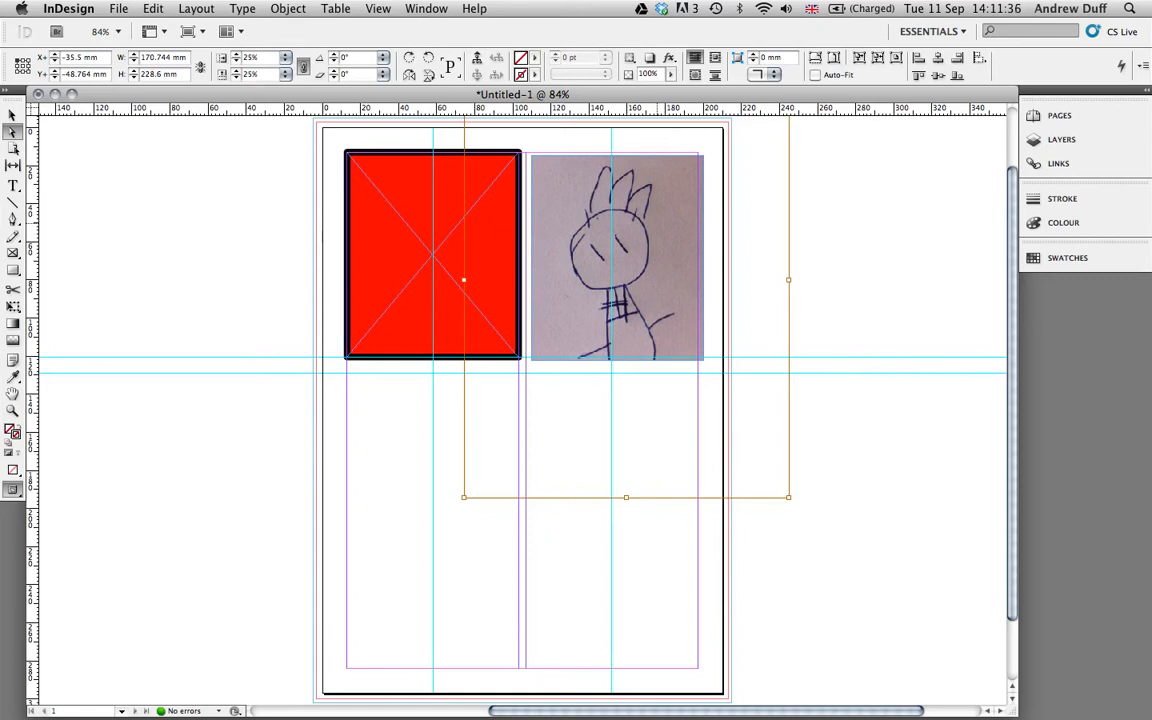
# Apply Fitting > Fill Frame Proportionally to the drawing and shift it upward.
pyautogui.rightClick(658, 227)
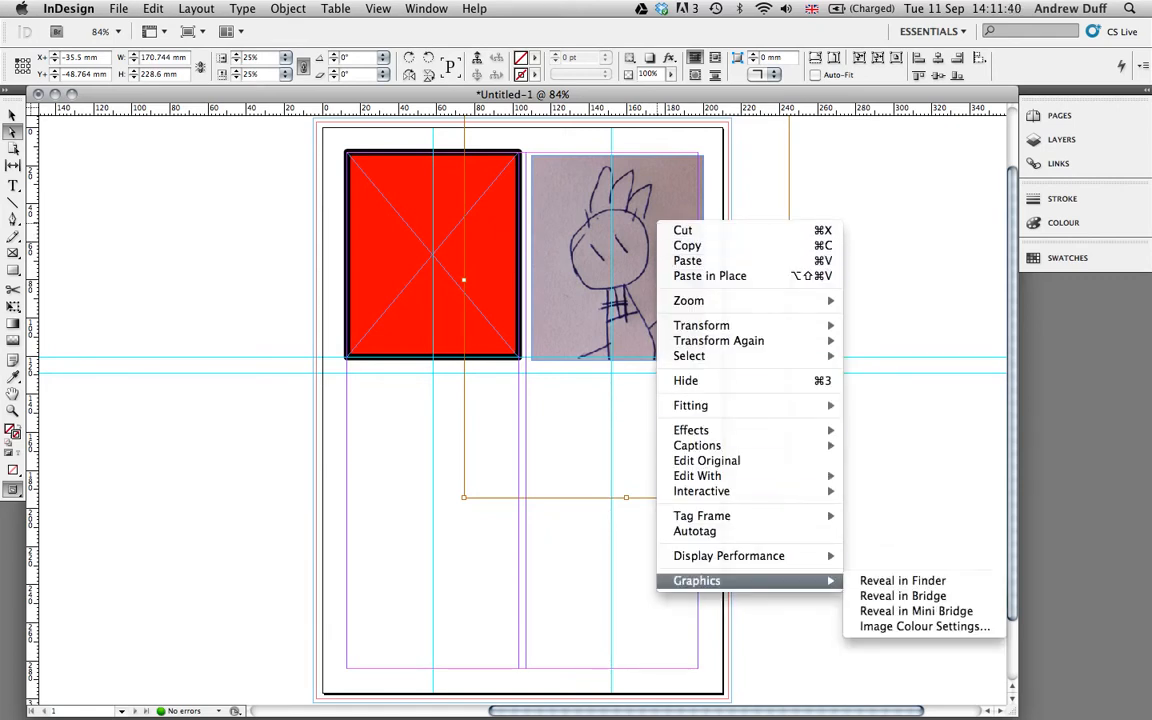
pyautogui.moveTo(720, 405)
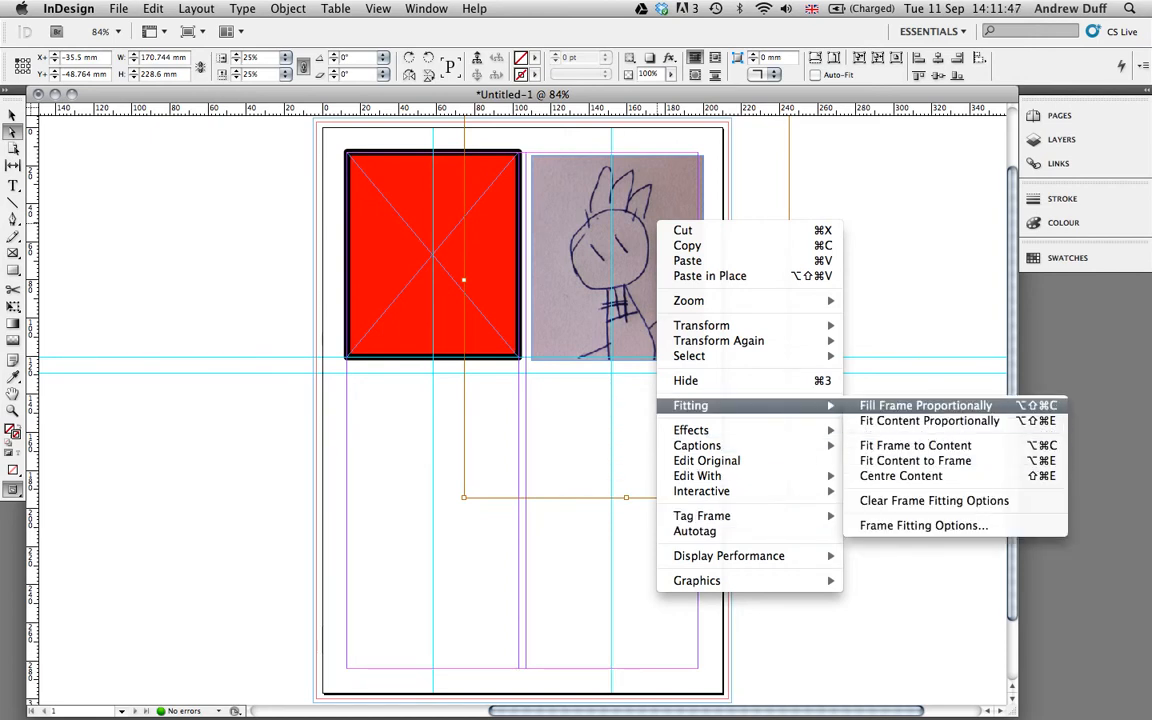
pyautogui.click(925, 405)
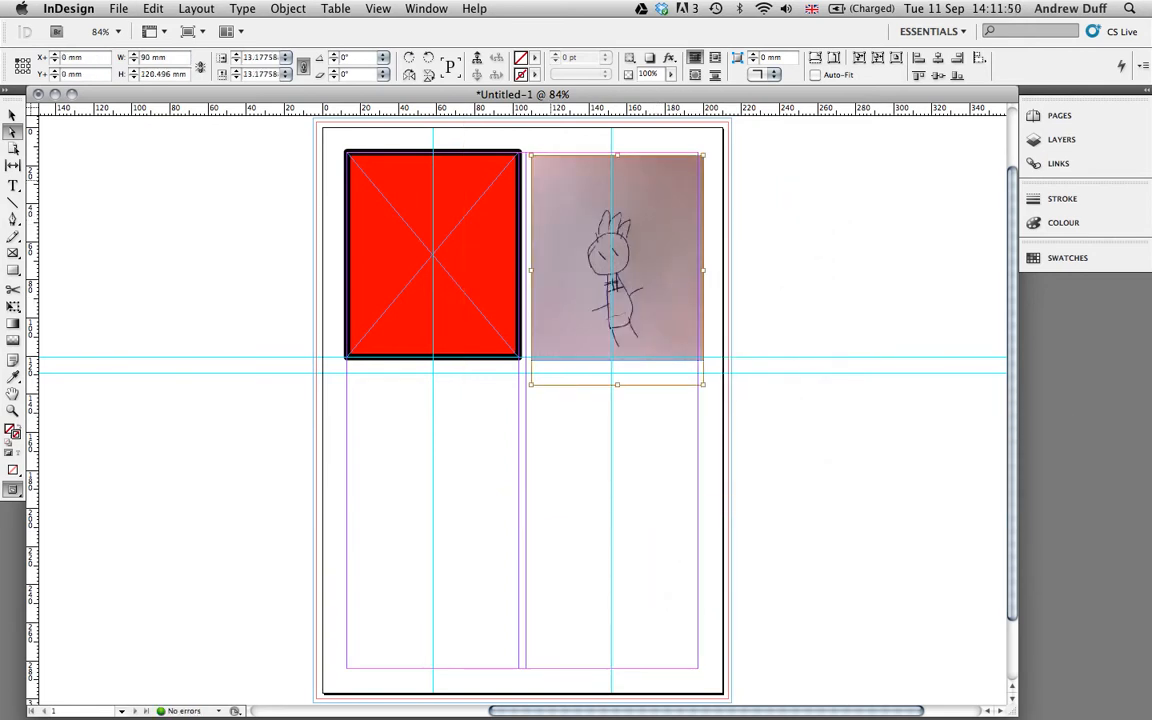
pyautogui.moveTo(679, 291); pyautogui.dragTo(674, 287)
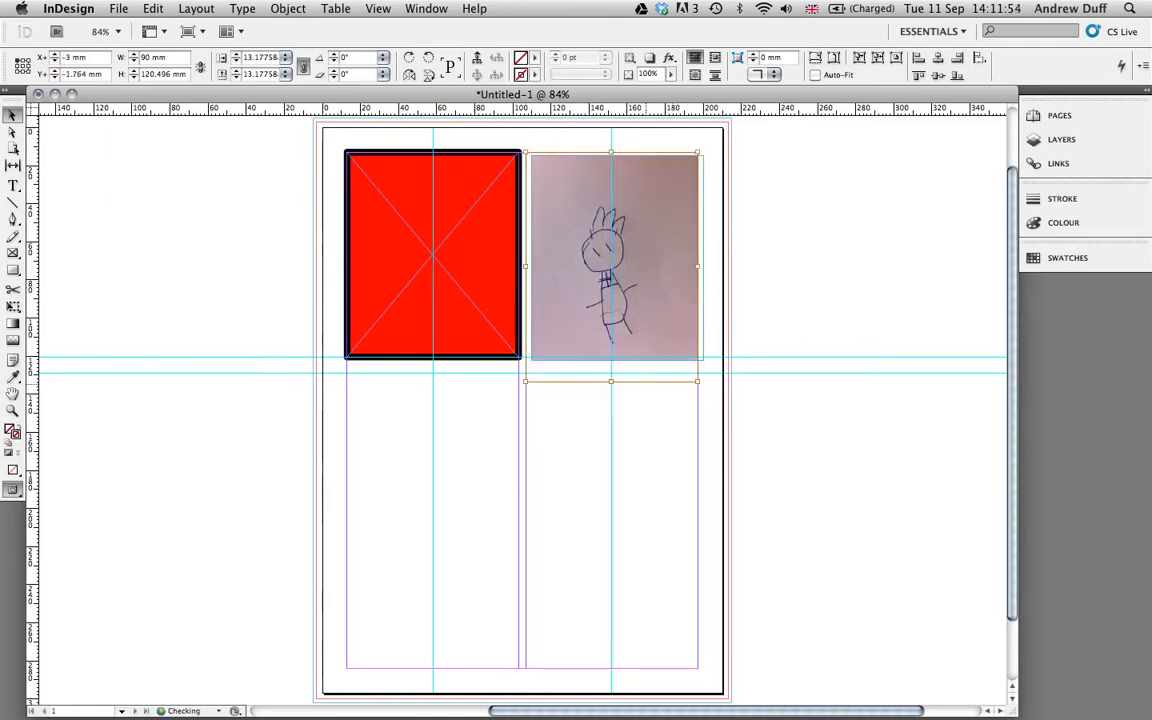
pyautogui.click(644, 432)
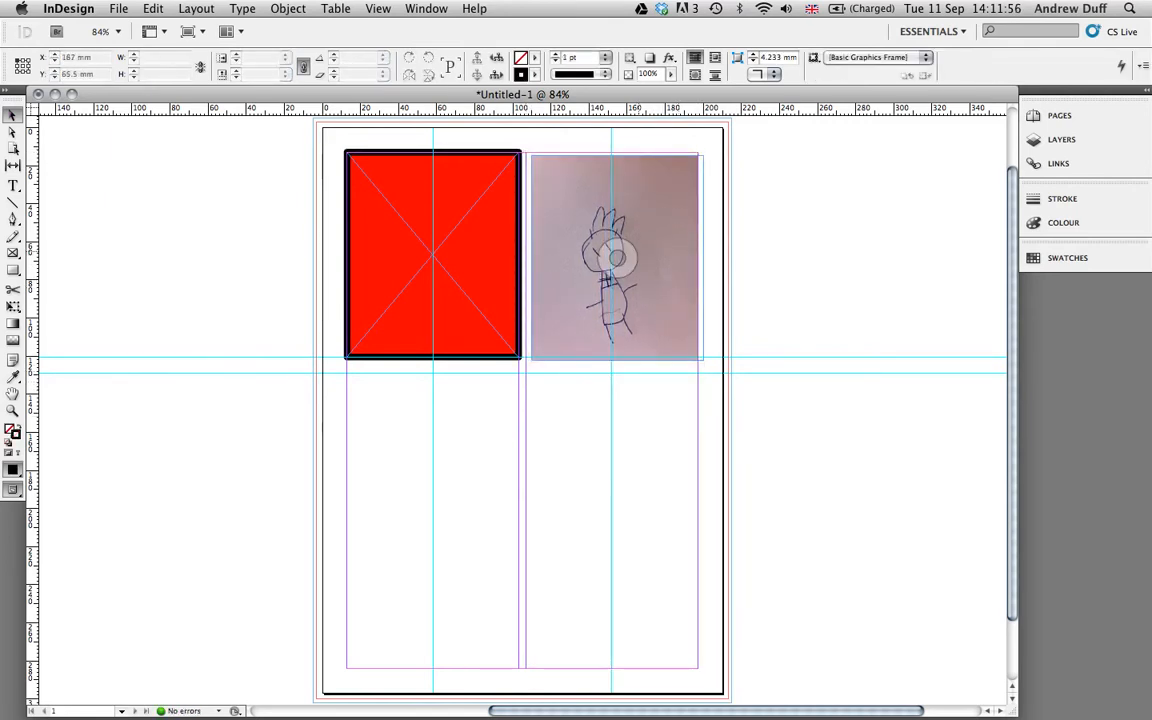
# Move the drawing's frame to the column guide and slightly enlarge and raise the image inside it.
pyautogui.moveTo(663, 242); pyautogui.dragTo(659, 241)
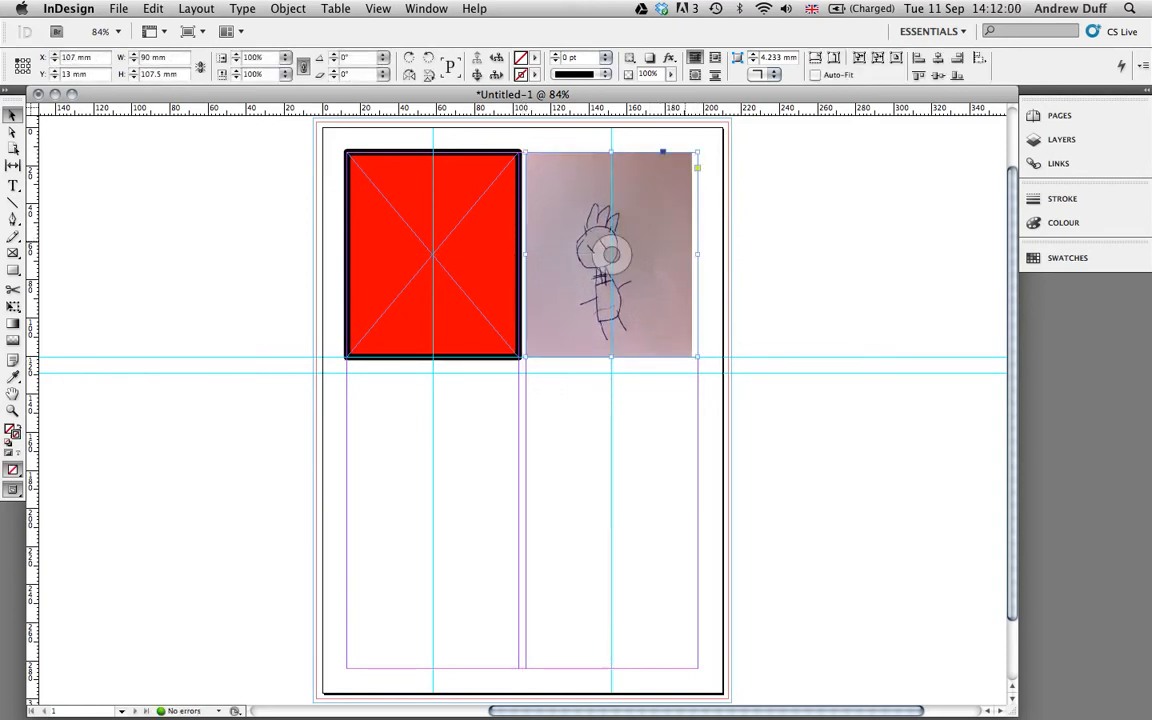
pyautogui.click(12, 131)
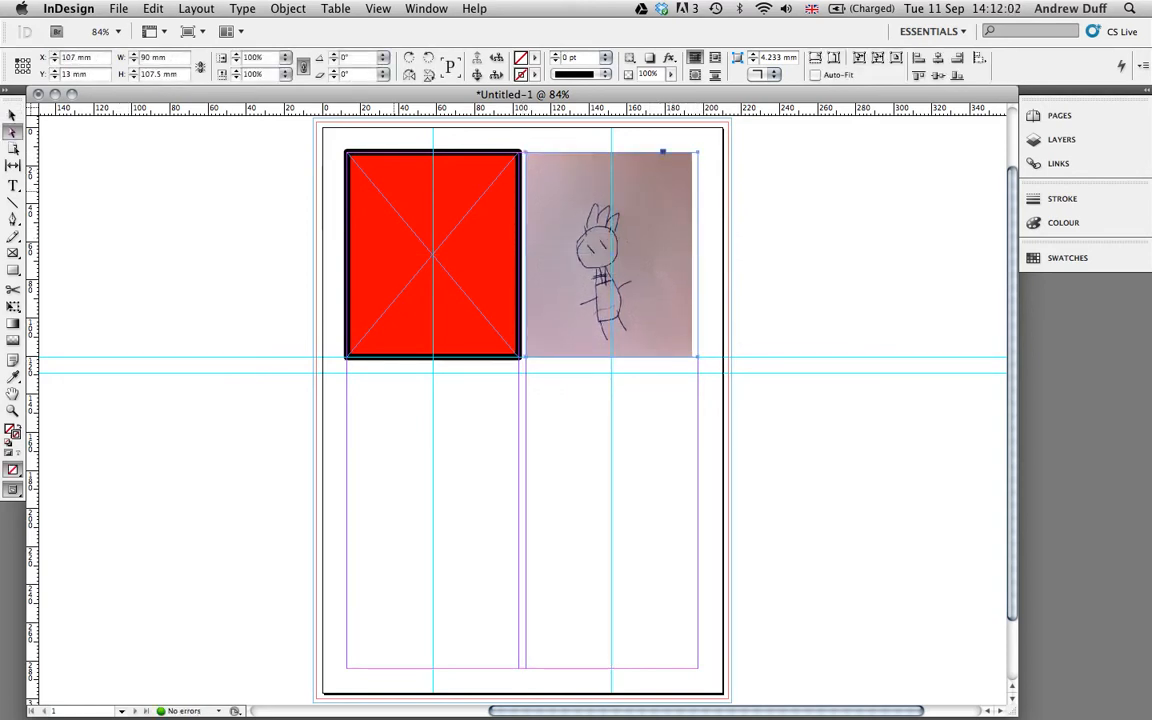
pyautogui.click(640, 246)
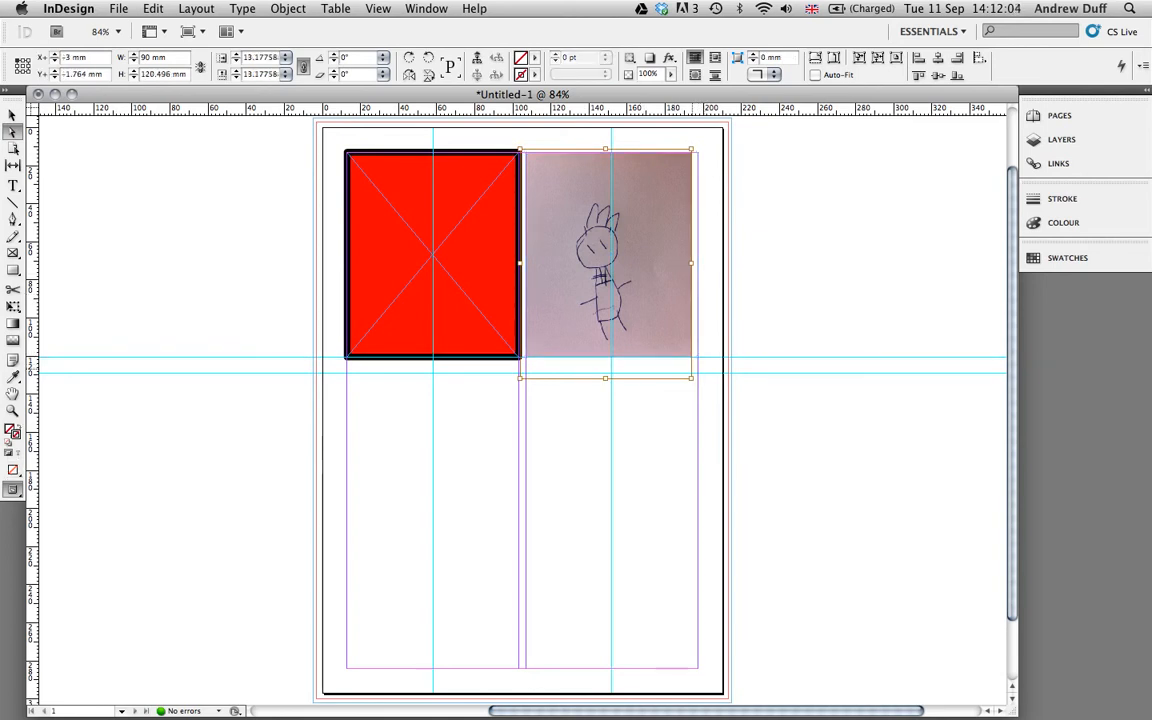
pyautogui.moveTo(690, 378); pyautogui.dragTo(697, 385)
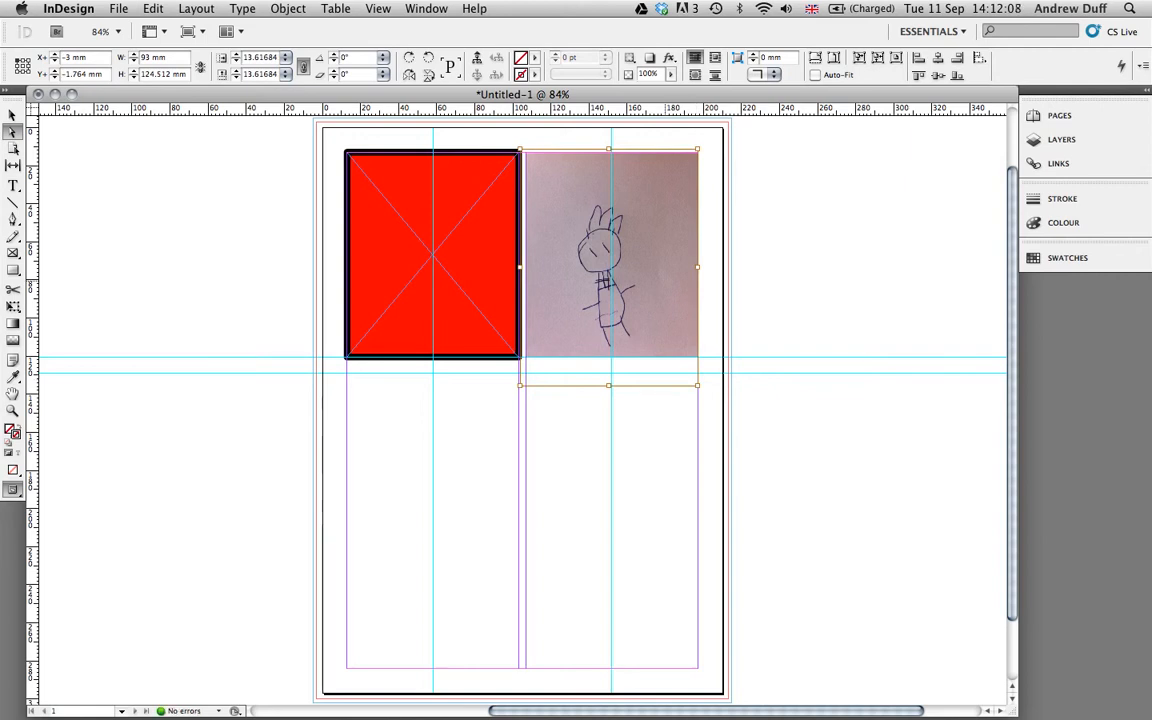
pyautogui.moveTo(640, 320); pyautogui.dragTo(642, 307)
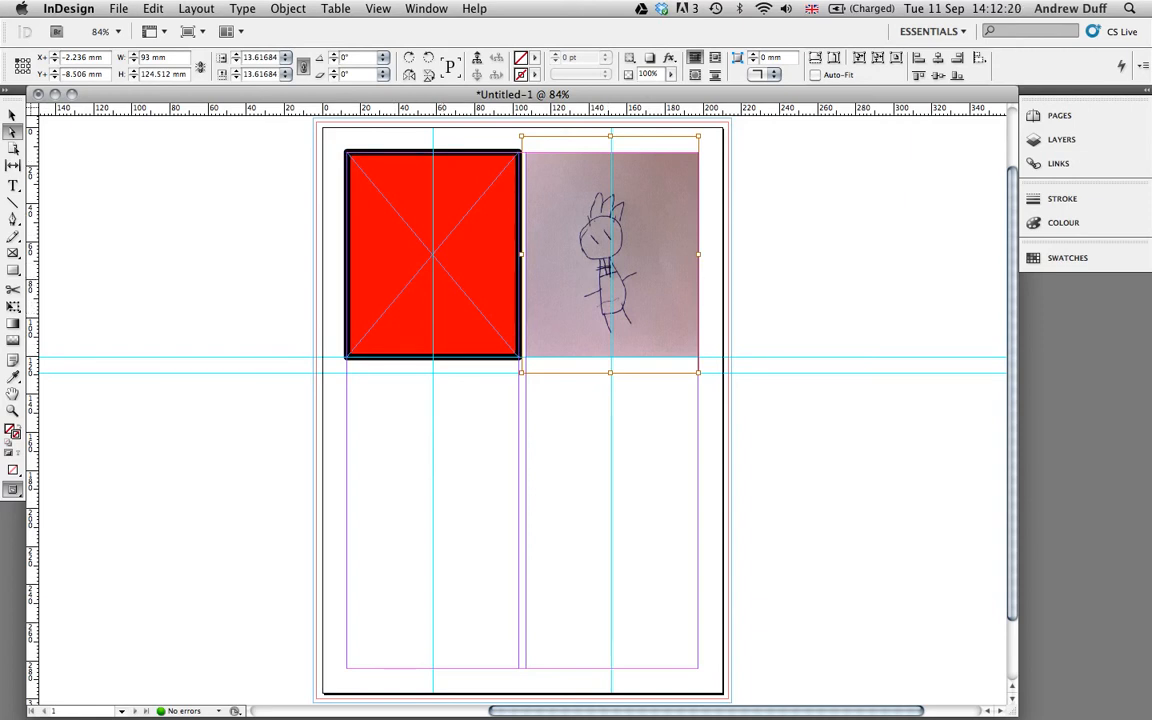
# Create four unstroked picture frames below the red box, two of them 90 × 37.5 mm.
pyautogui.press('f')
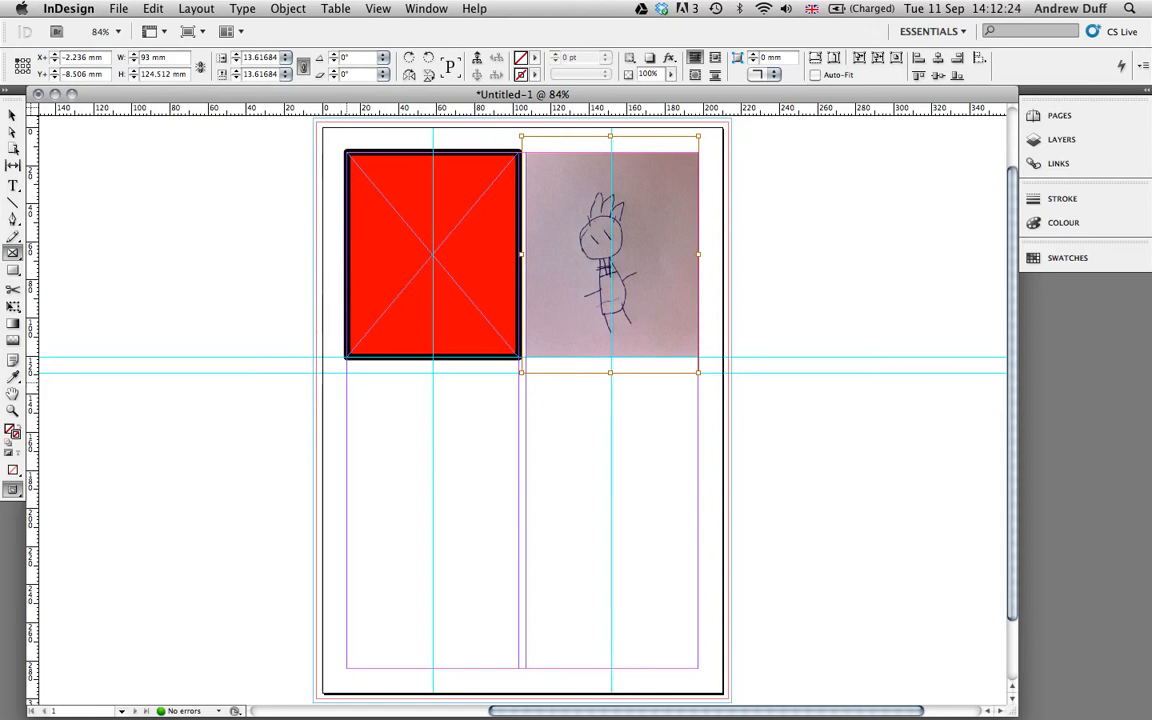
pyautogui.moveTo(346, 374); pyautogui.dragTo(519, 453)
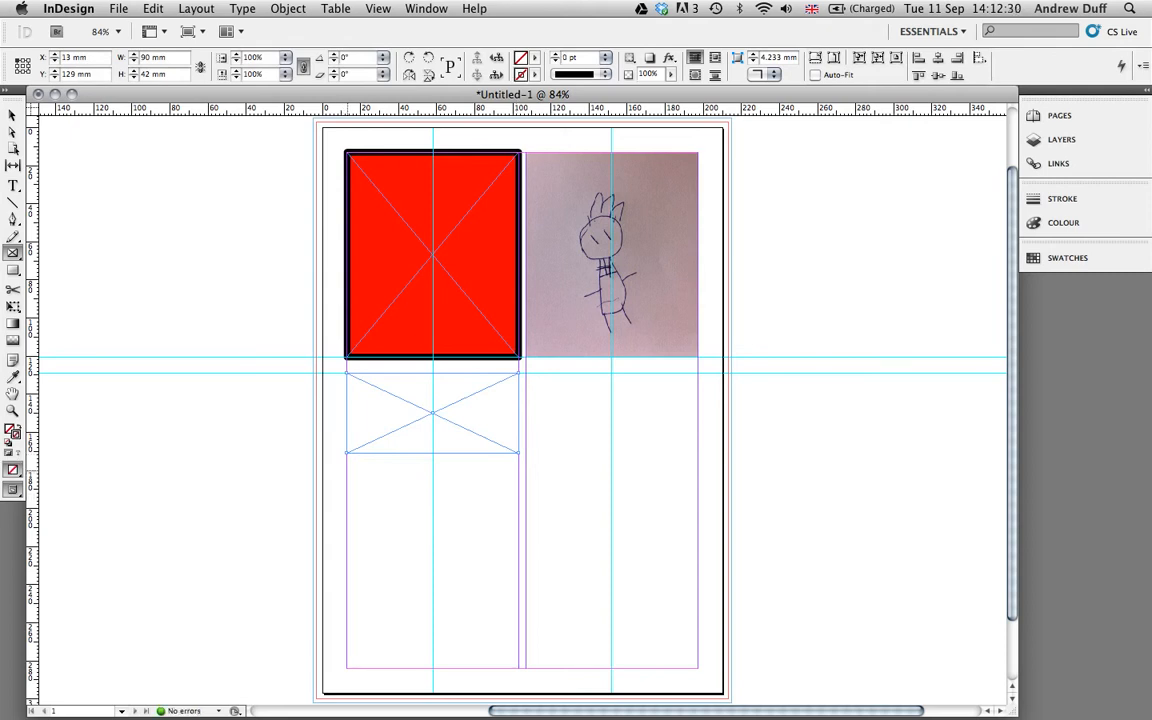
pyautogui.moveTo(346, 470)
pyautogui.mouseDown()
pyautogui.moveTo(489, 504)
pyautogui.moveTo(519, 541)
pyautogui.mouseUp()
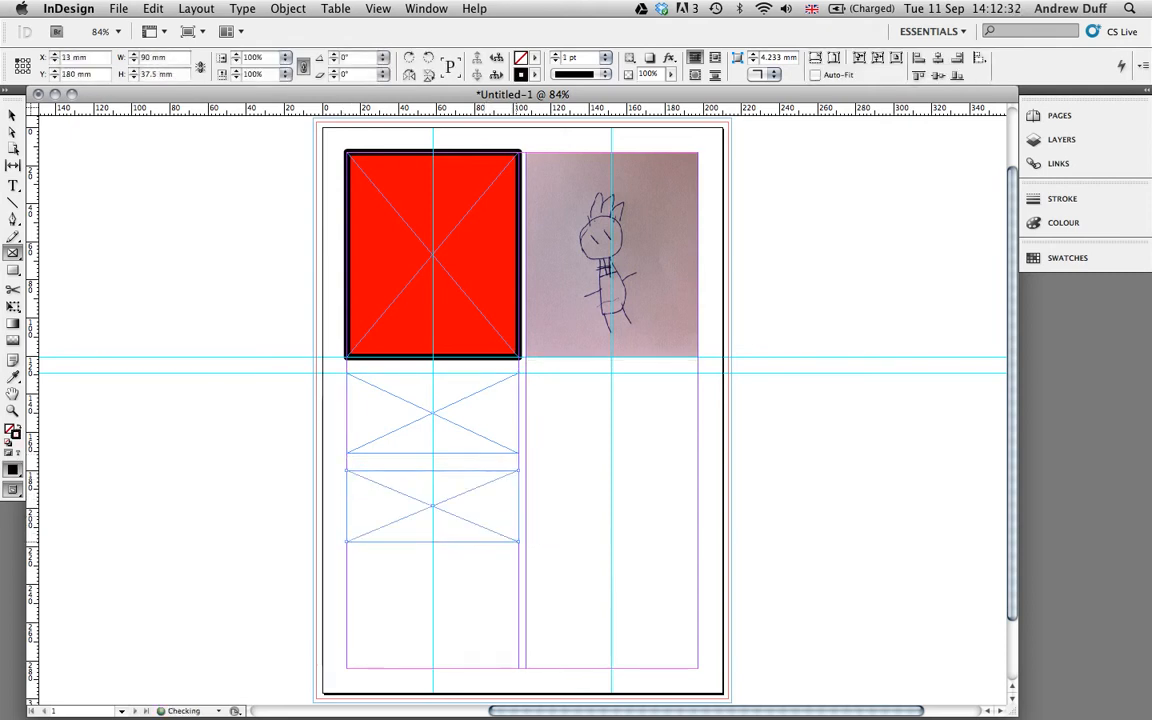
pyautogui.press('/')
pyautogui.click(347, 559)
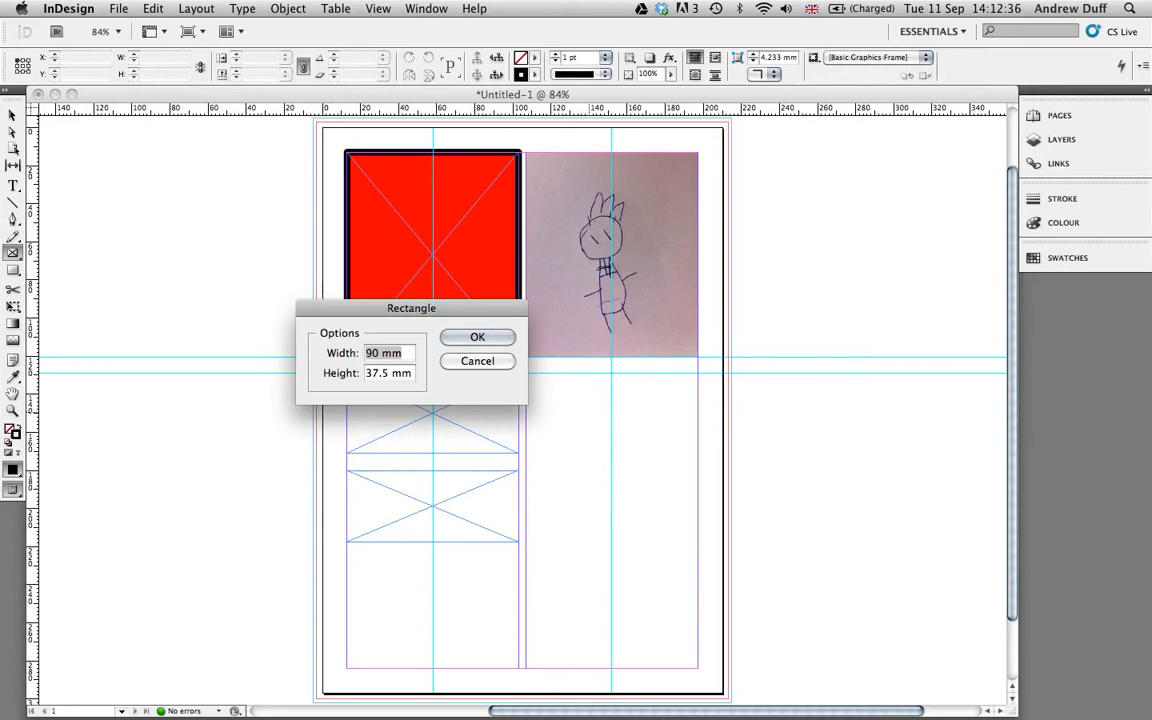
pyautogui.press('Return')
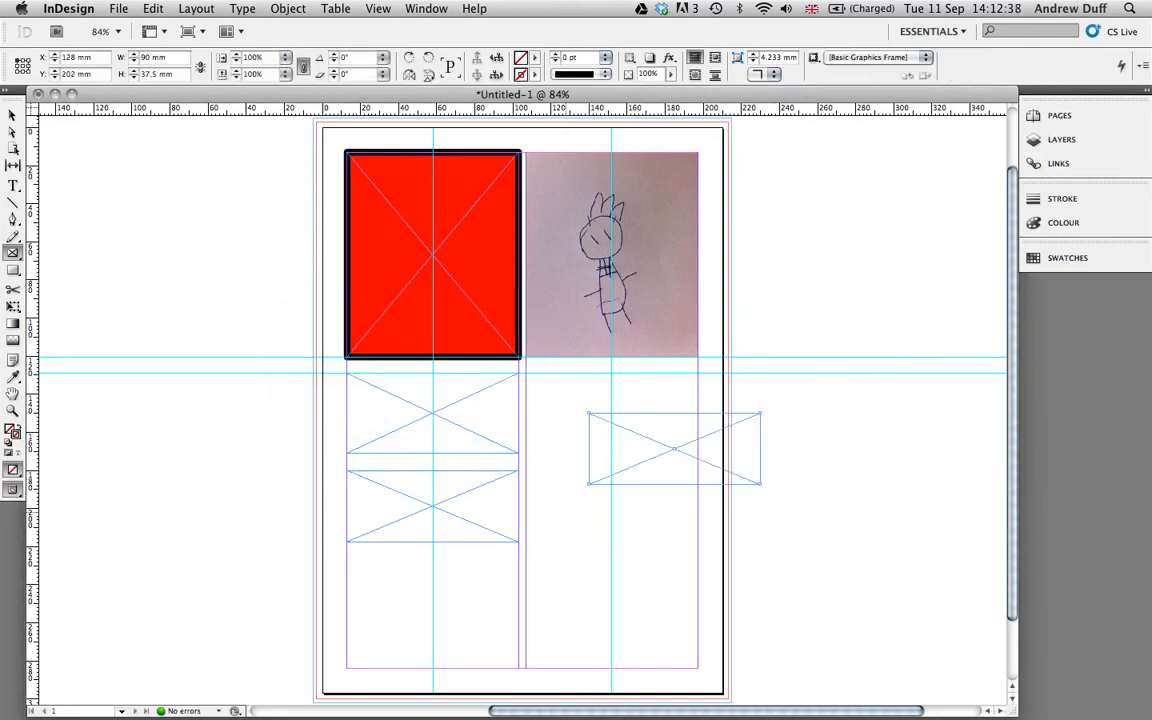
pyautogui.click(565, 512)
pyautogui.press('Return')
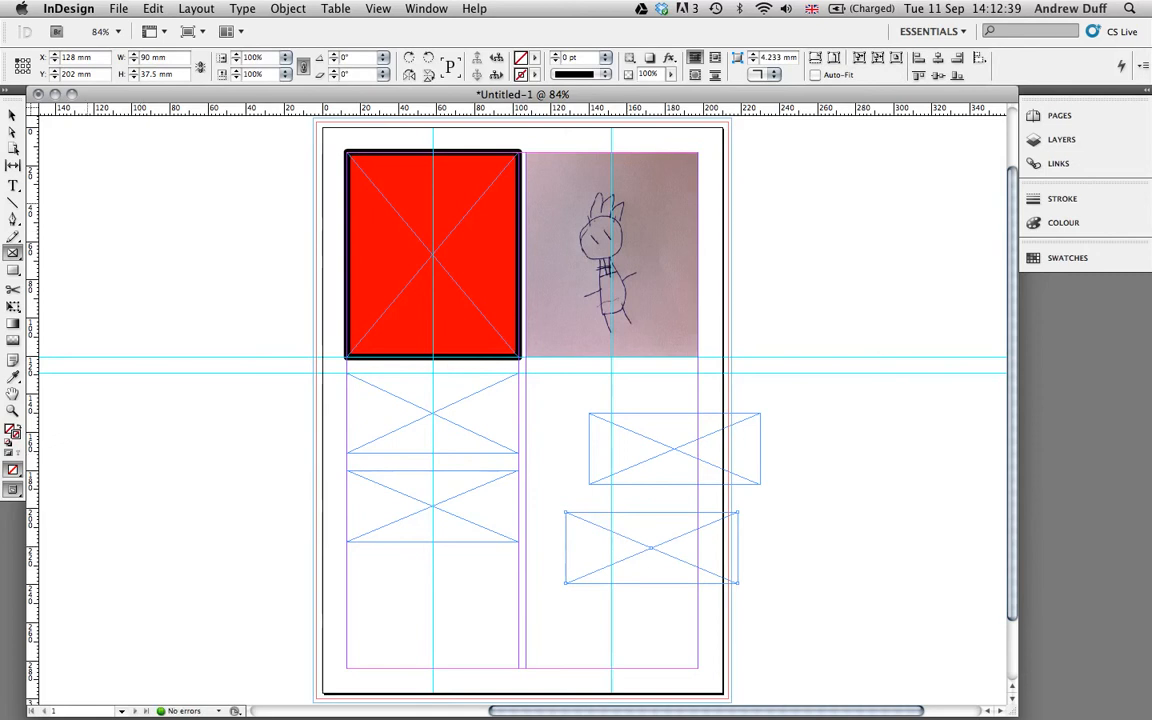
# Move two frames into the right column and resize the frames into a 90 × 43.5 mm grid.
pyautogui.press('v')
pyautogui.moveTo(657, 451); pyautogui.dragTo(594, 412)
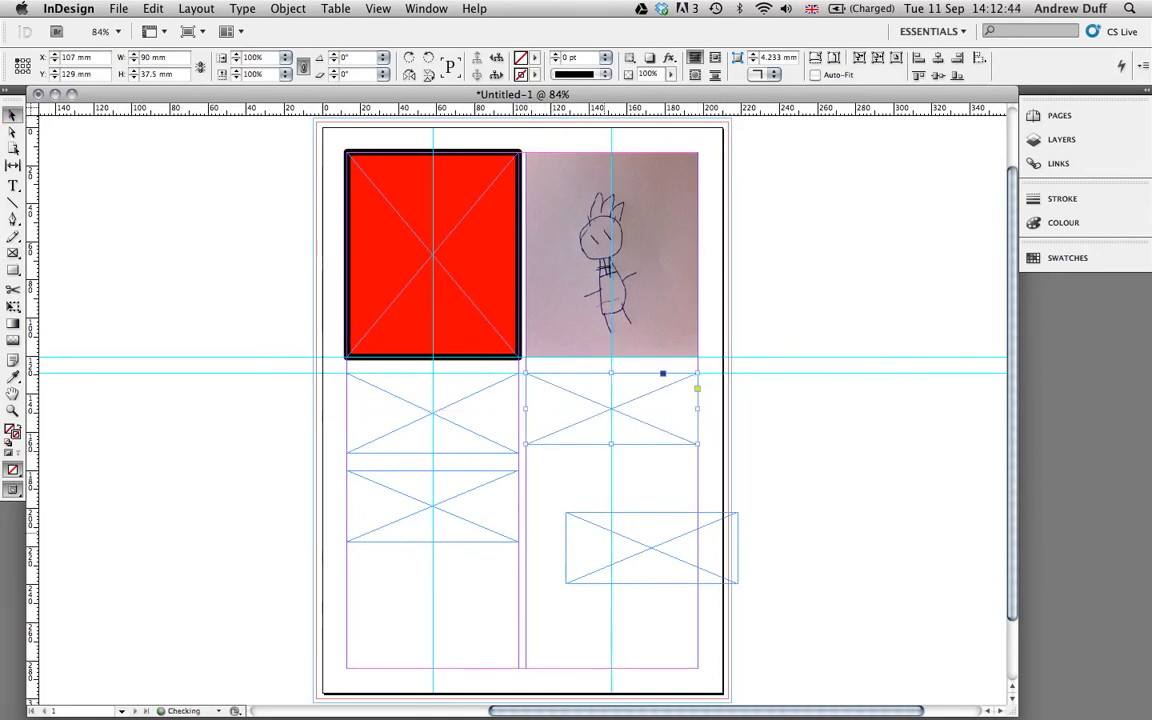
pyautogui.moveTo(602, 534); pyautogui.dragTo(566, 494)
pyautogui.click(467, 429)
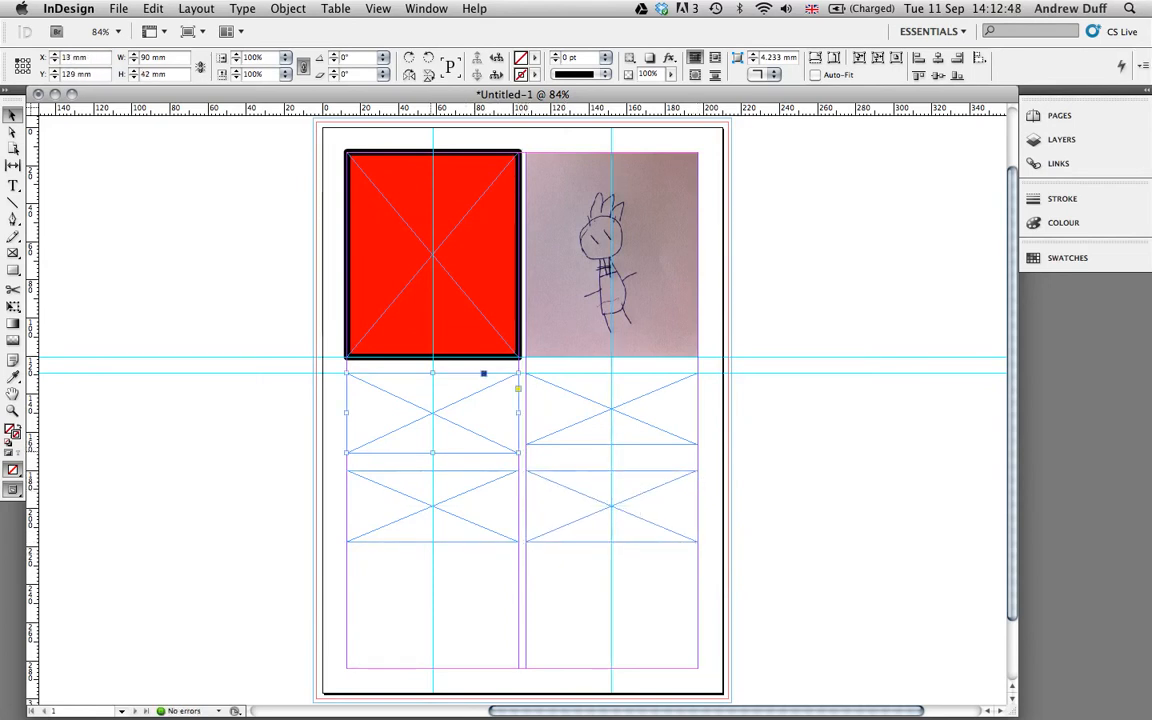
pyautogui.moveTo(432, 452); pyautogui.dragTo(432, 443)
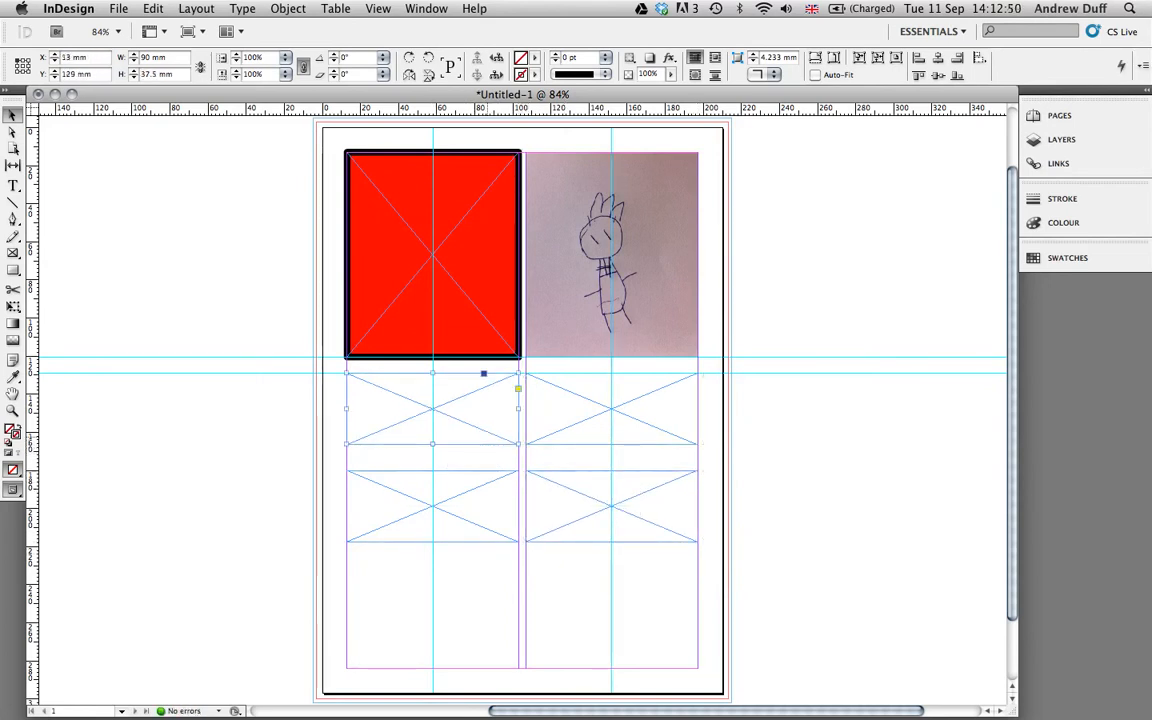
pyautogui.click(433, 504)
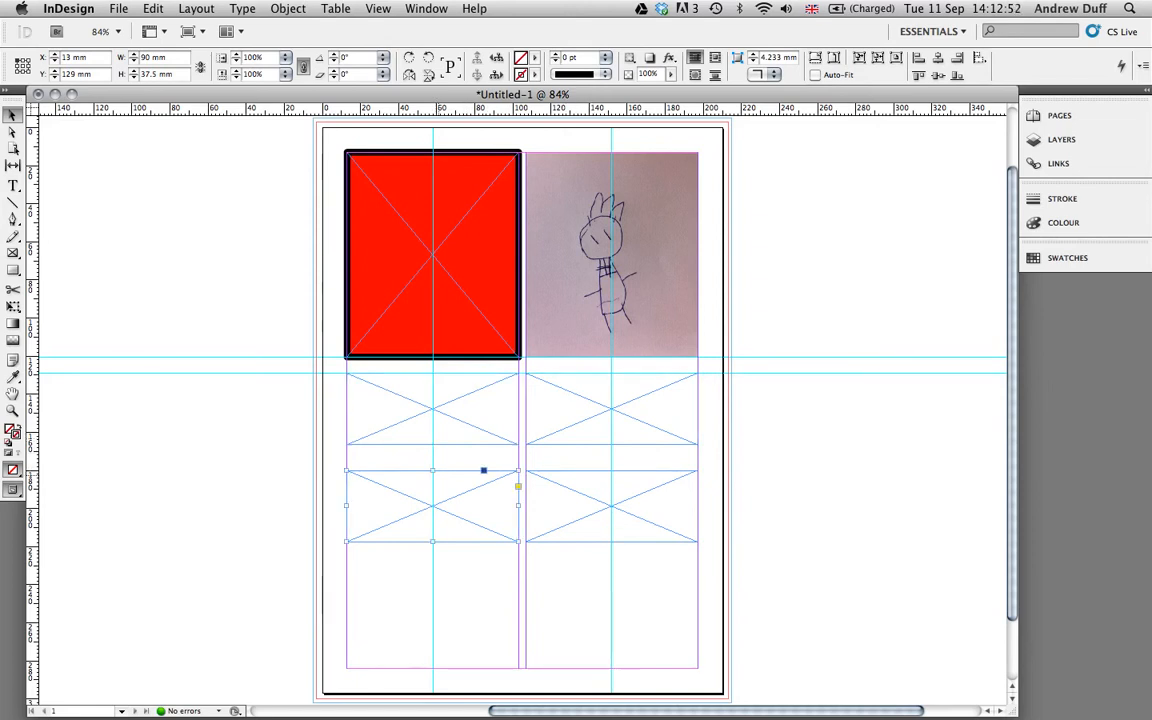
pyautogui.moveTo(432, 470); pyautogui.dragTo(432, 458)
pyautogui.click(626, 489)
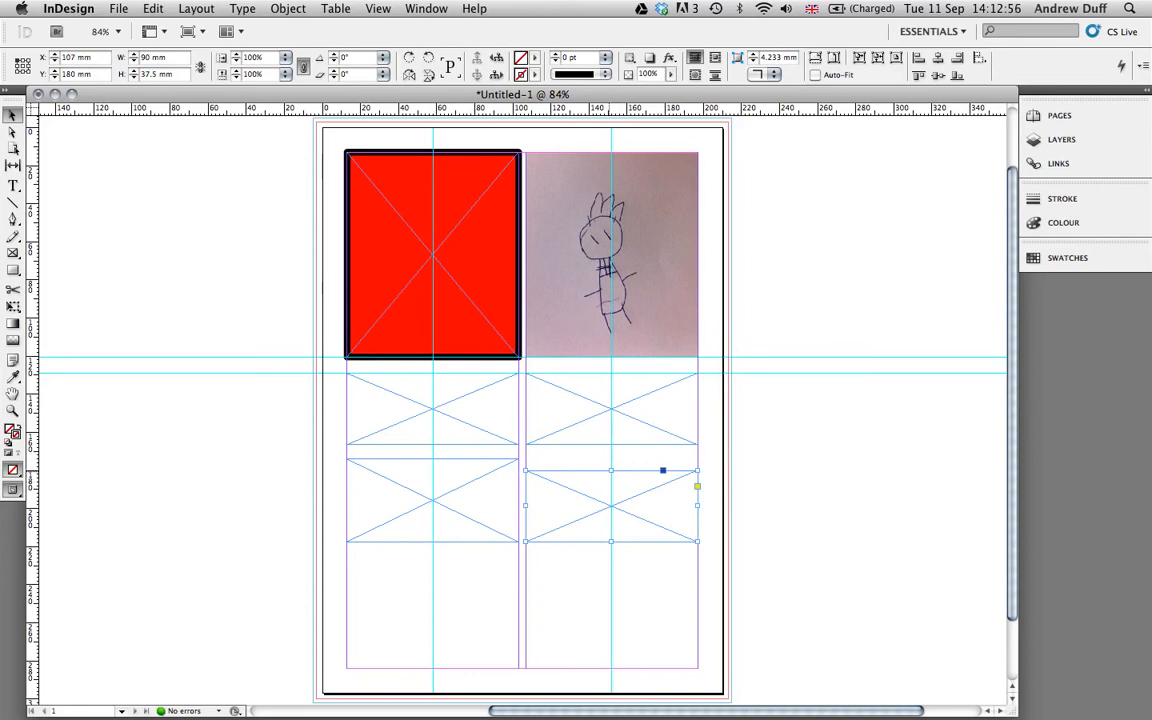
pyautogui.moveTo(611, 470); pyautogui.dragTo(611, 458)
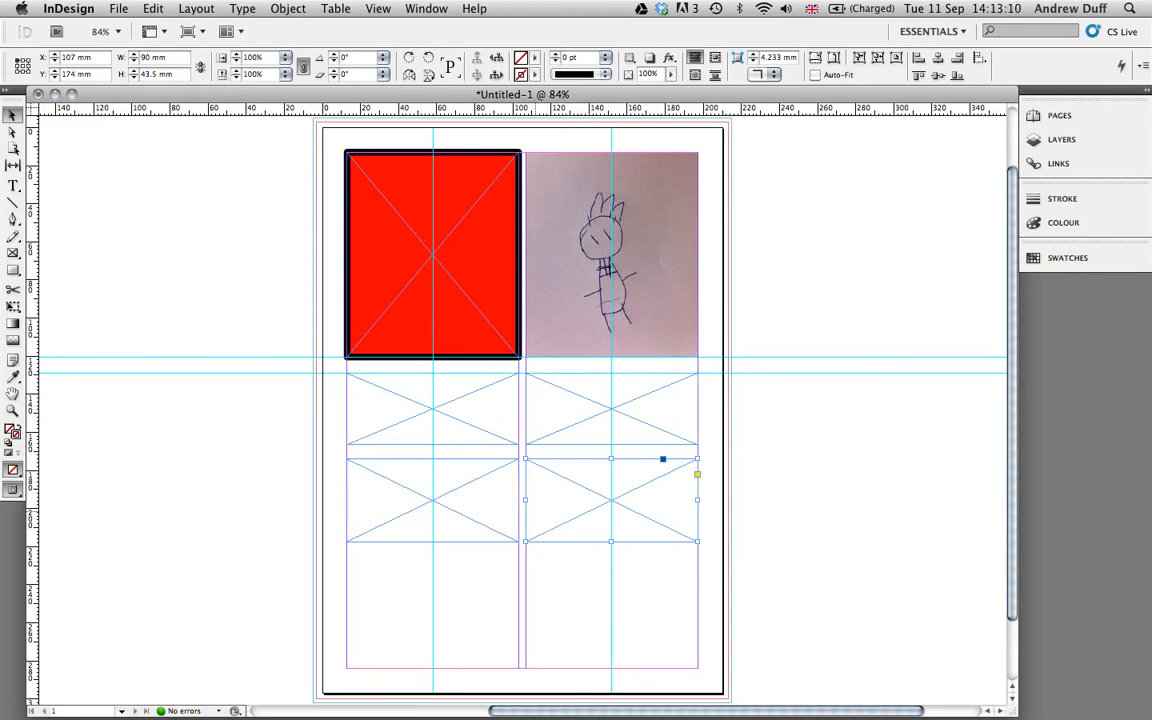
pyautogui.click(292, 463)
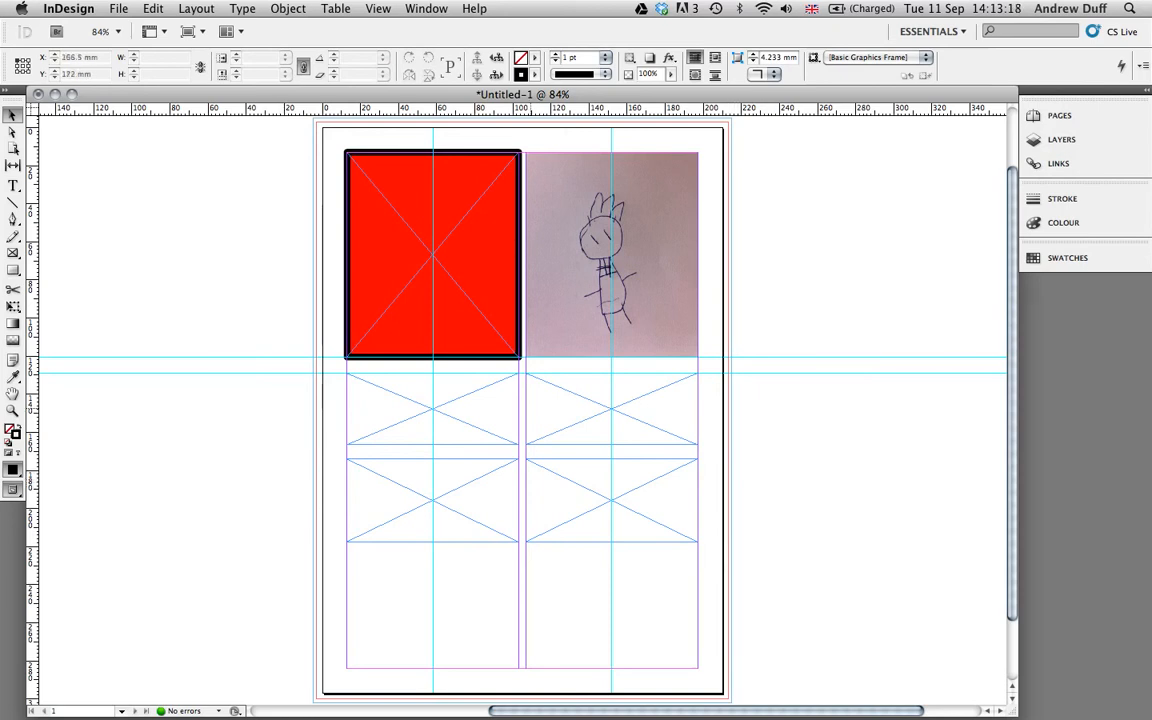
# Load IMG_2045, IMG_2049, IMG_2237 and IMG_2286.JPG from the images folder for placing.
pyautogui.click(118, 8)
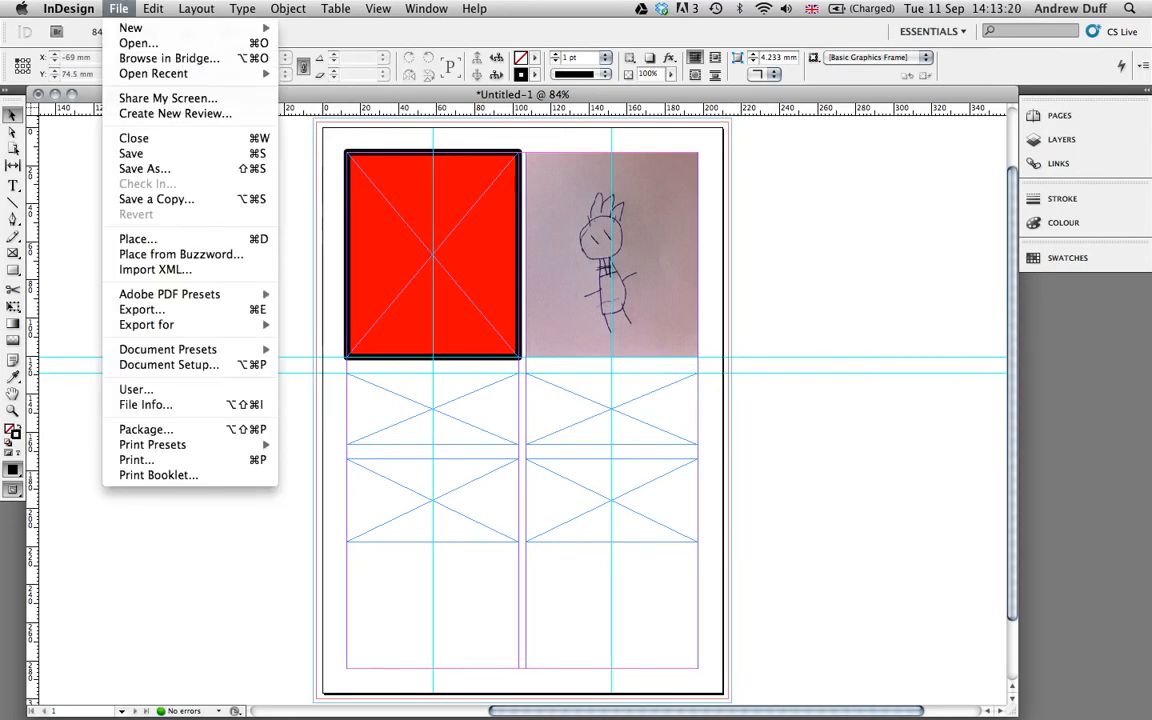
pyautogui.click(138, 239)
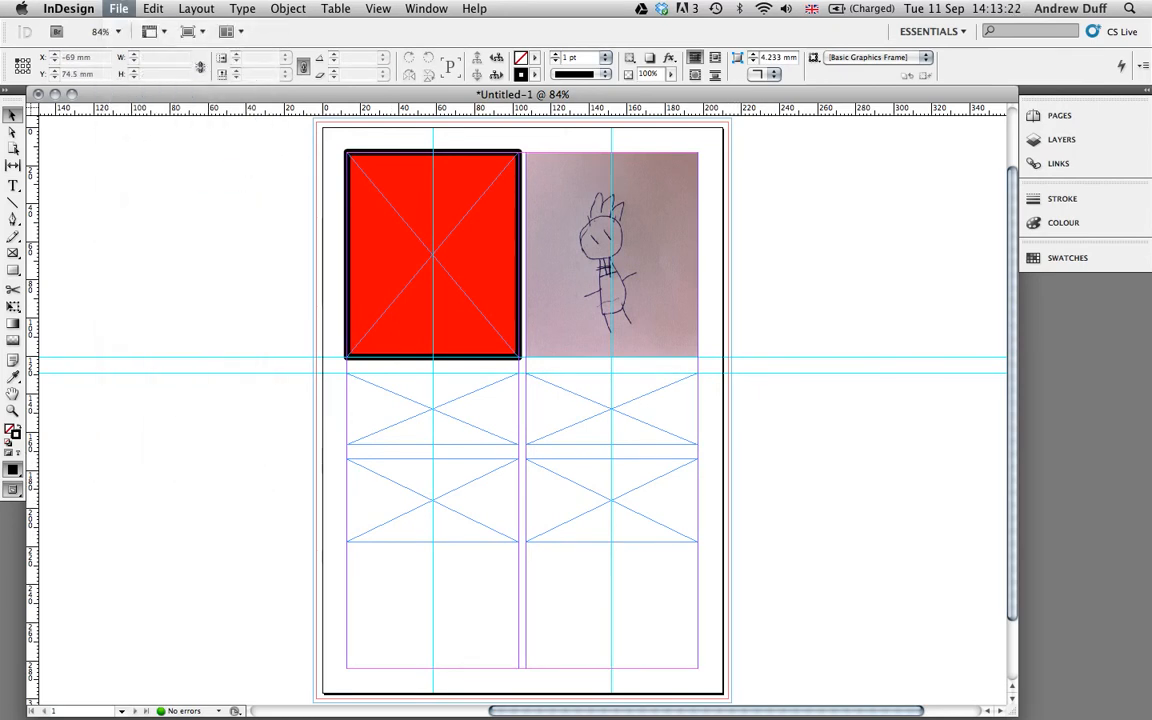
pyautogui.click(484, 268)
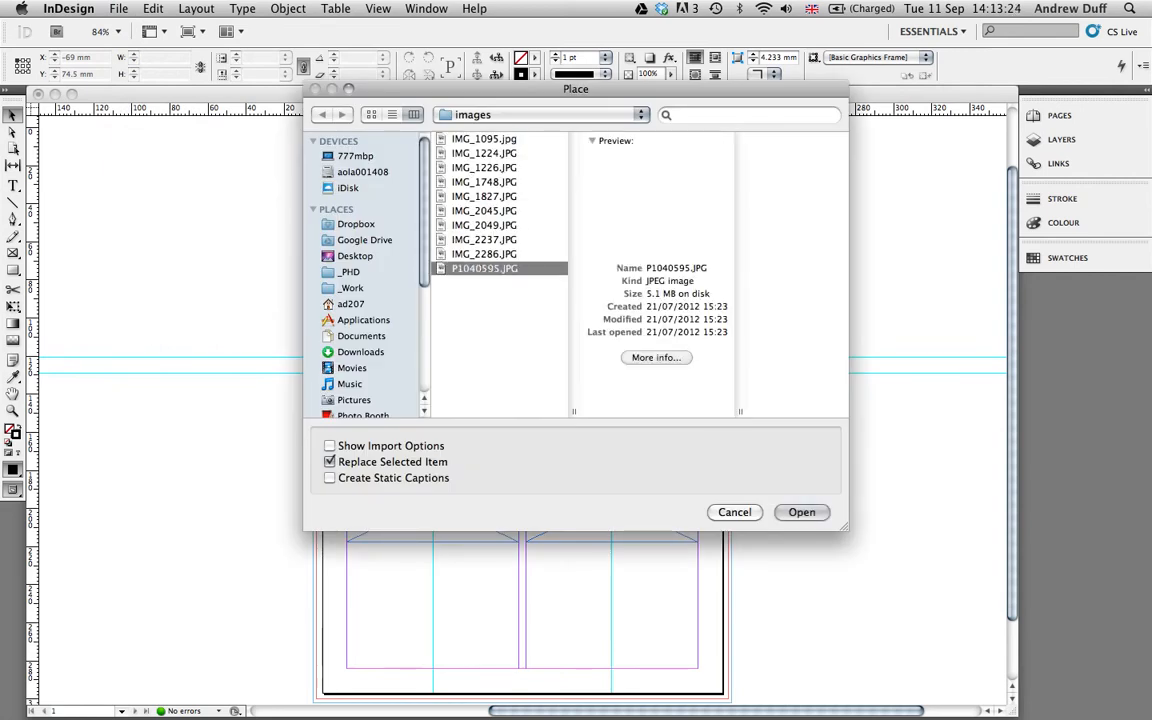
pyautogui.click(484, 254)
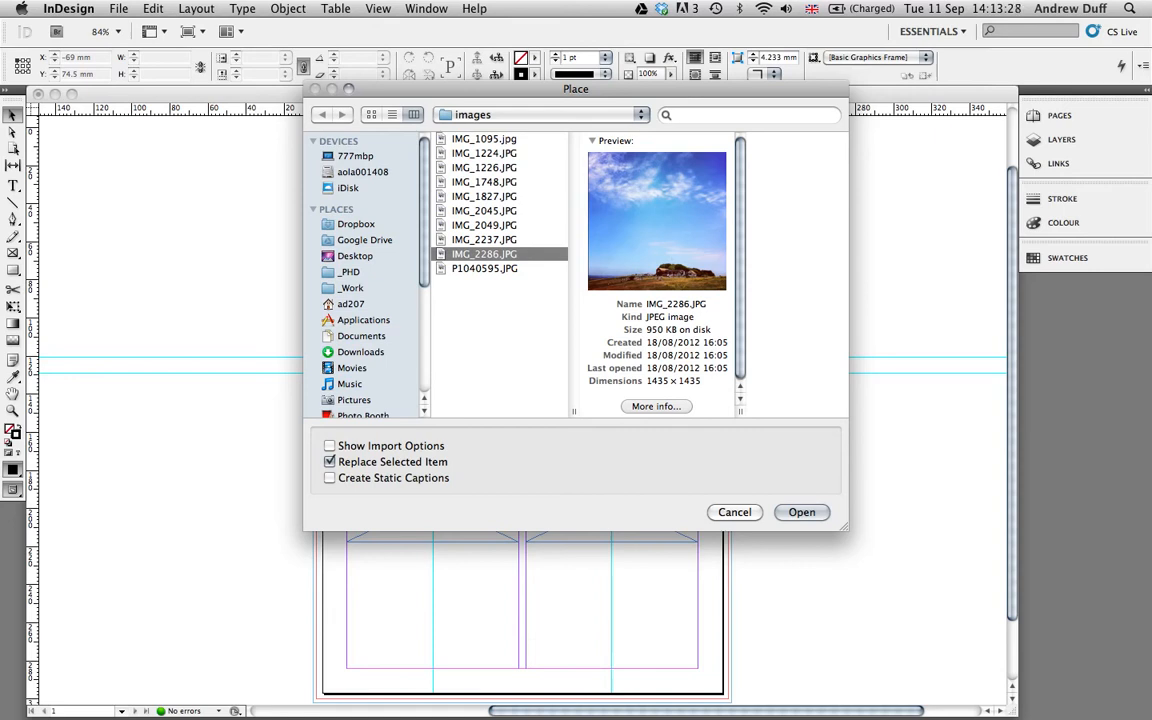
pyautogui.press('Up')
pyautogui.press('Up')
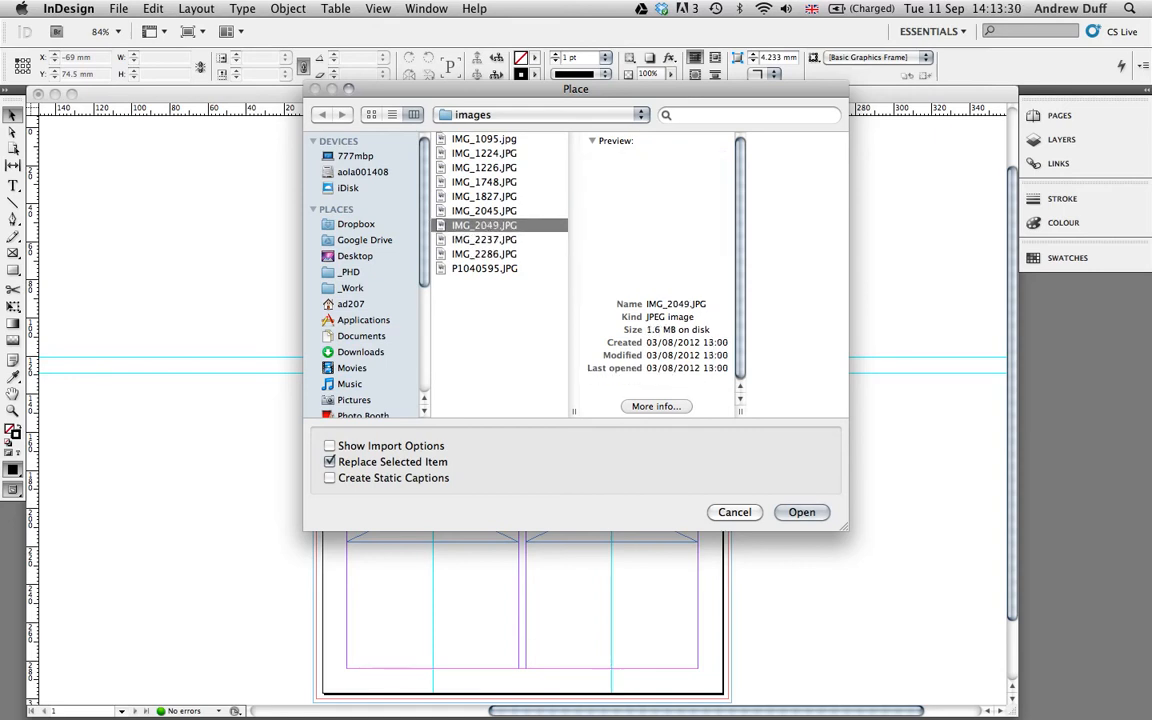
pyautogui.press('Up')
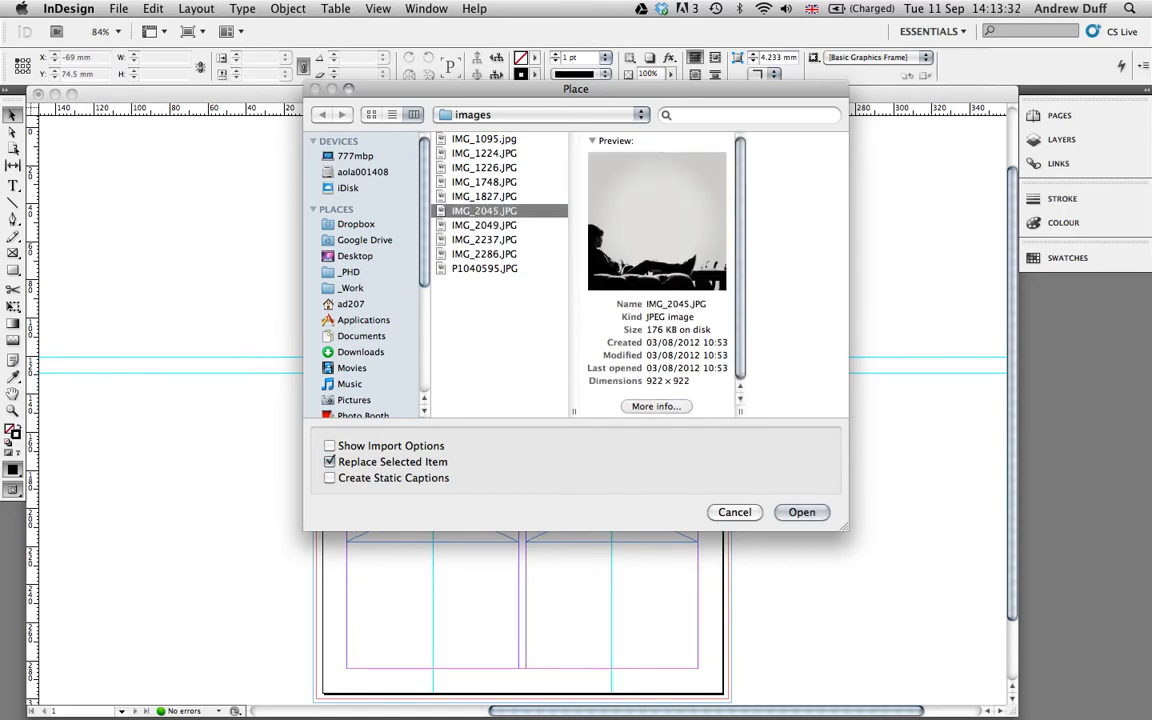
pyautogui.hotkey('shift', 'Down')
pyautogui.hotkey('shift', 'Down')
pyautogui.hotkey('shift', 'Down')
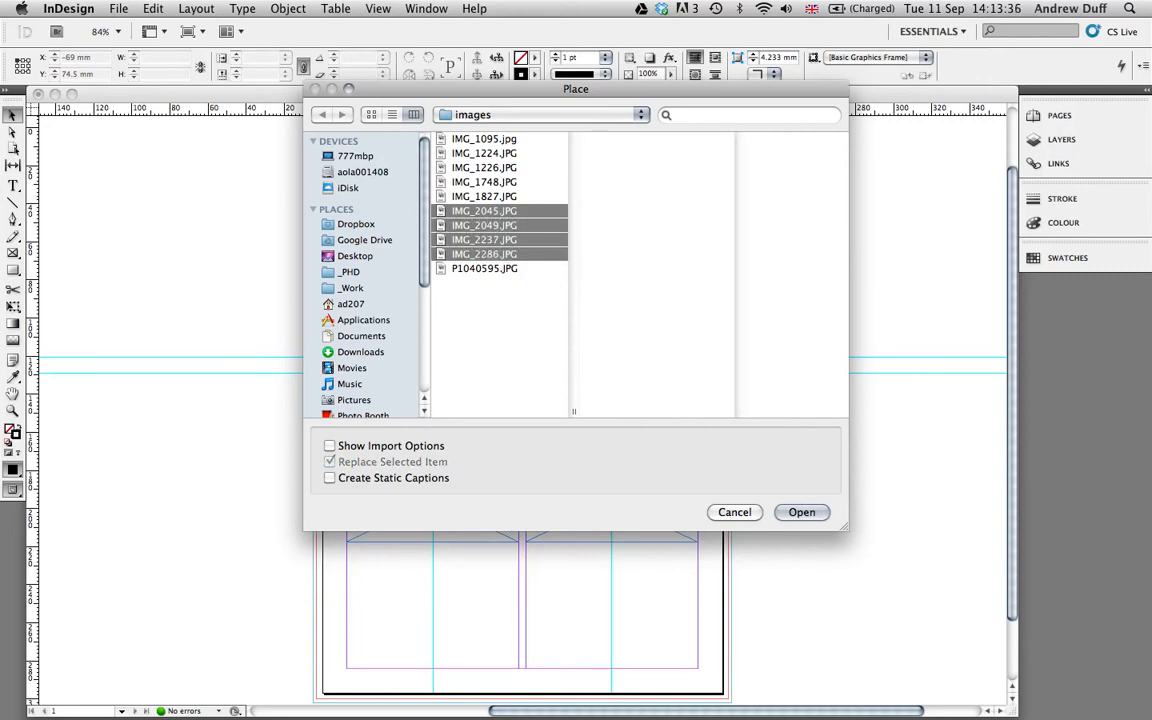
pyautogui.press('Return')
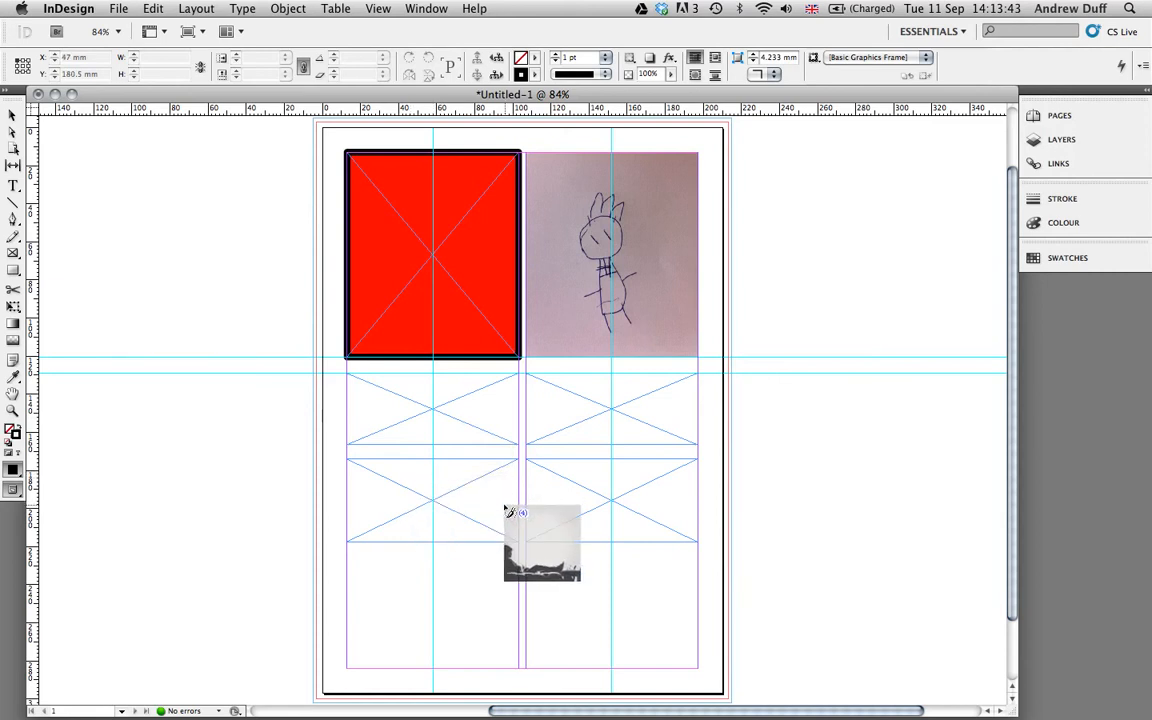
# Drop the loaded photos into the lower-right, lower-left, middle-left and middle-right empty frames.
pyautogui.click(557, 491)
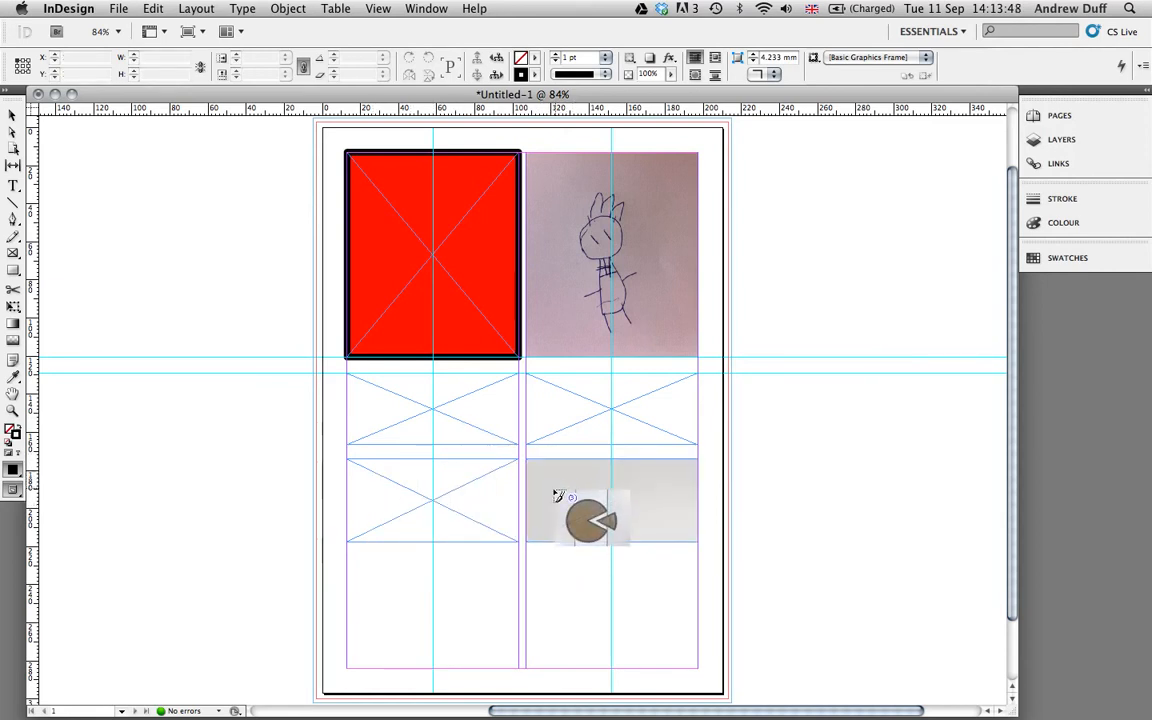
pyautogui.click(376, 485)
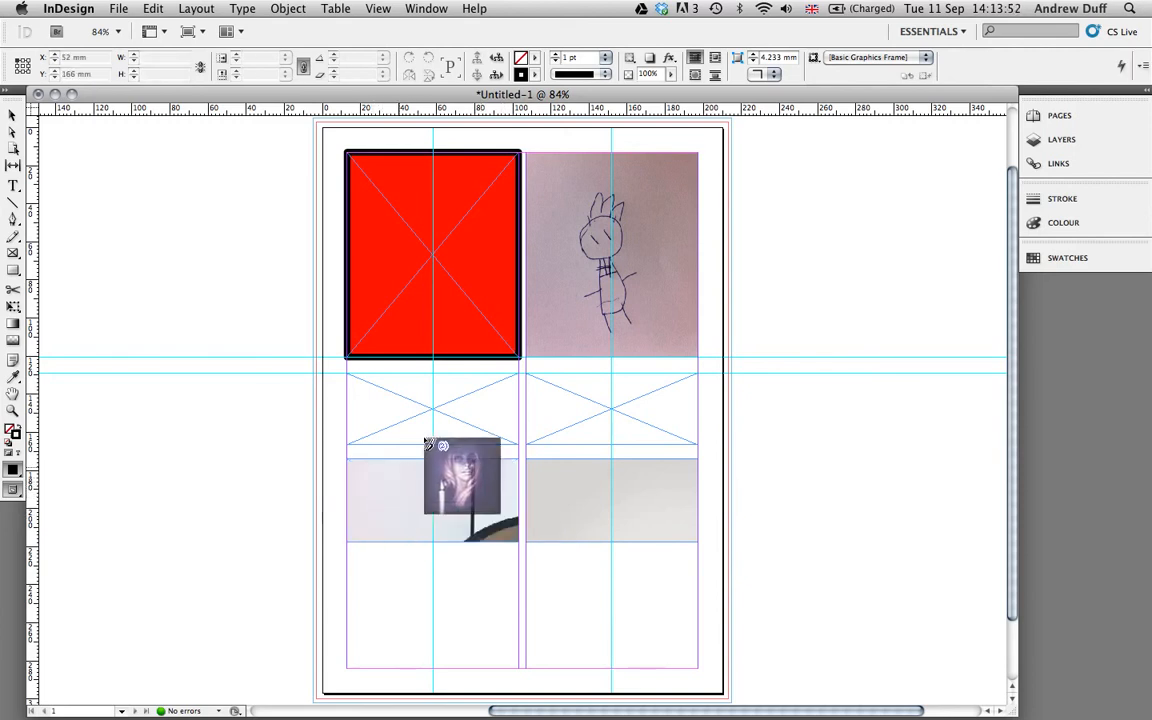
pyautogui.click(371, 388)
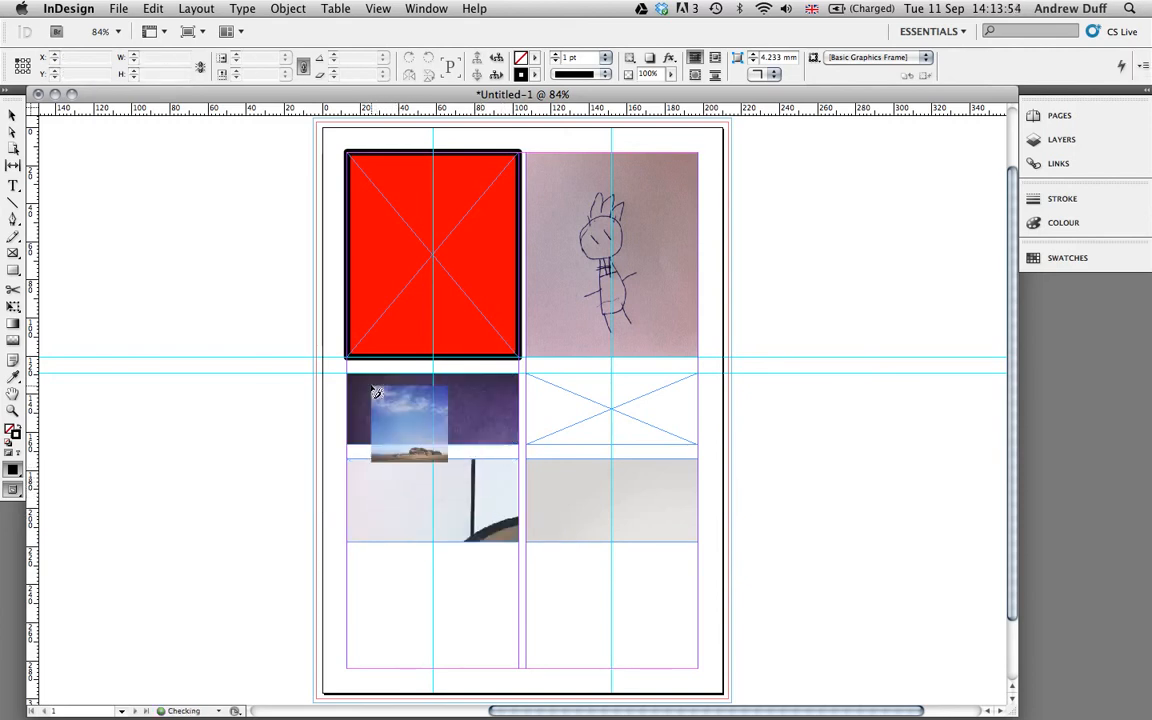
pyautogui.click(583, 398)
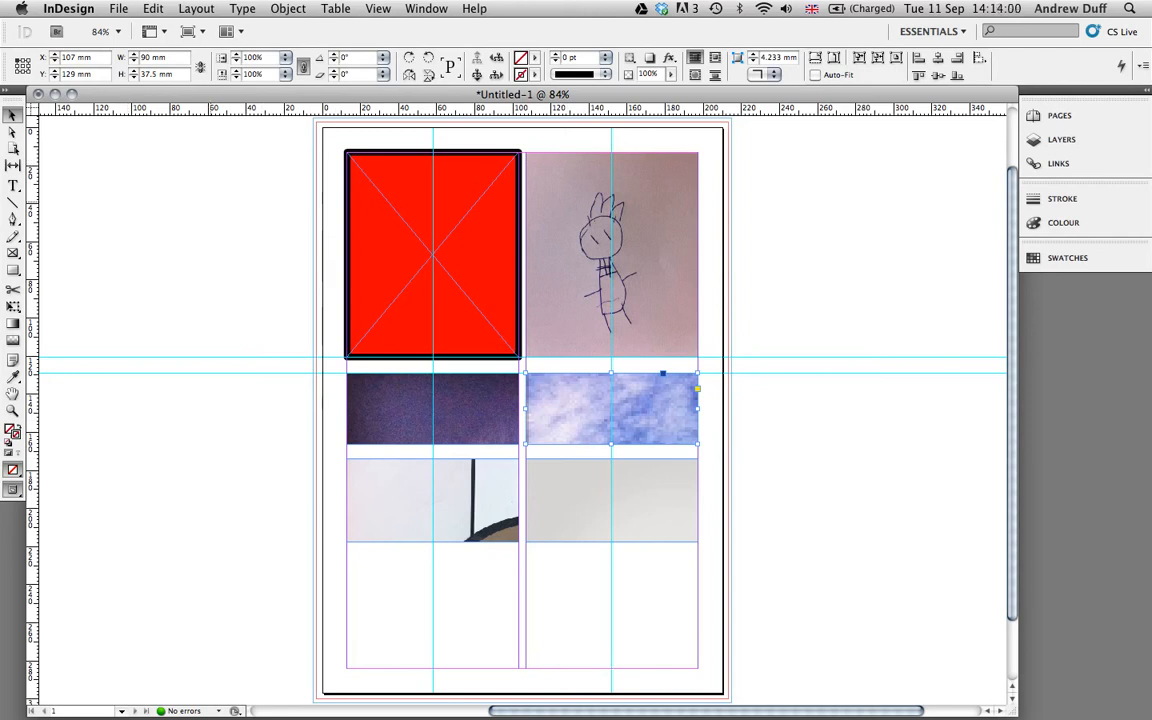
# Apply Fit Content to Frame to the middle-left picture.
pyautogui.rightClick(468, 411)
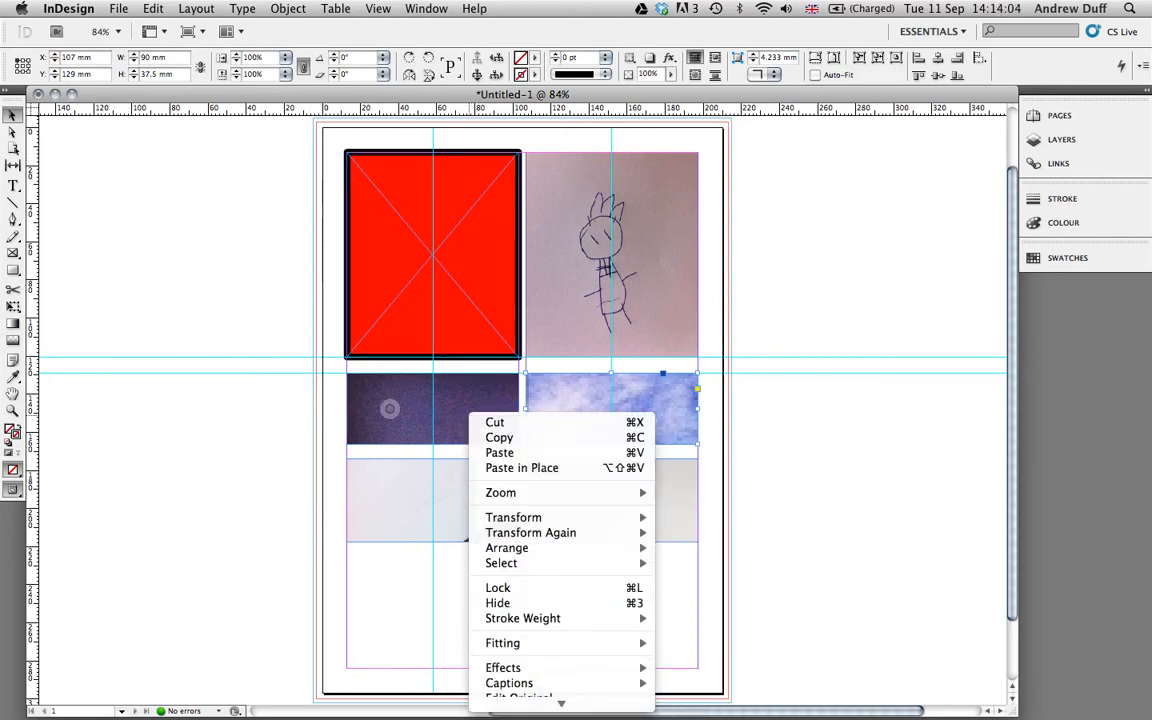
pyautogui.moveTo(503, 643)
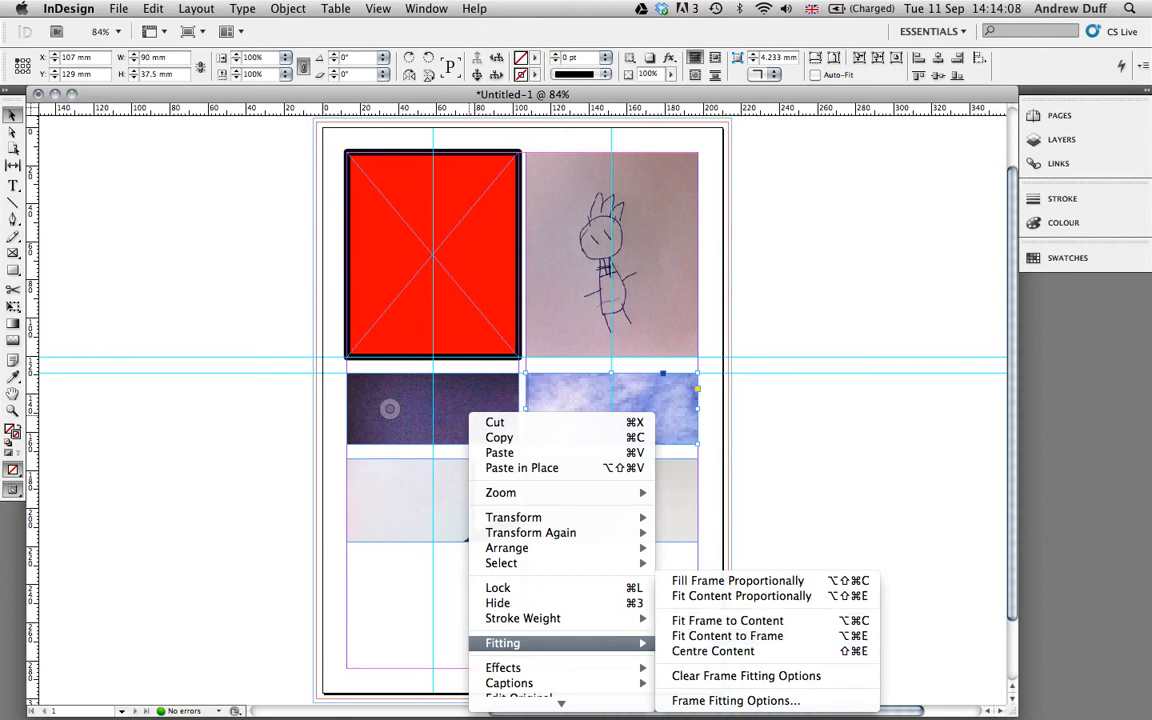
pyautogui.click(727, 636)
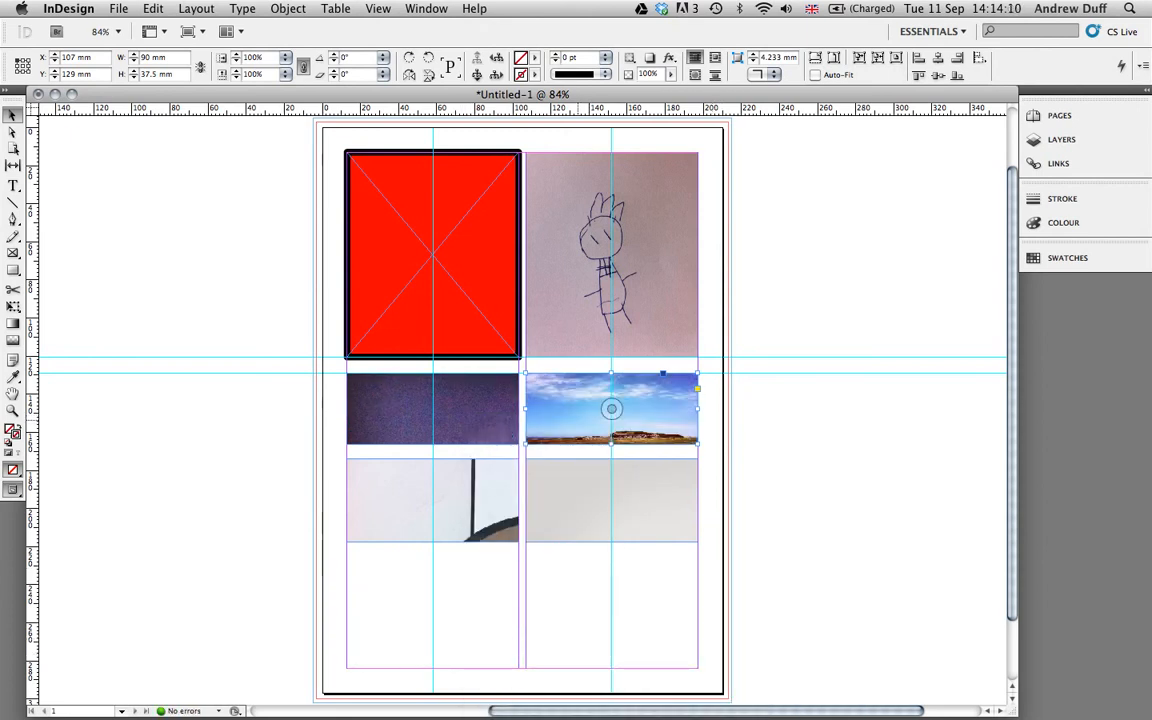
# Make the landscape fill its frame proportionally and shift it to show the rocky outcrop.
pyautogui.rightClick(578, 411)
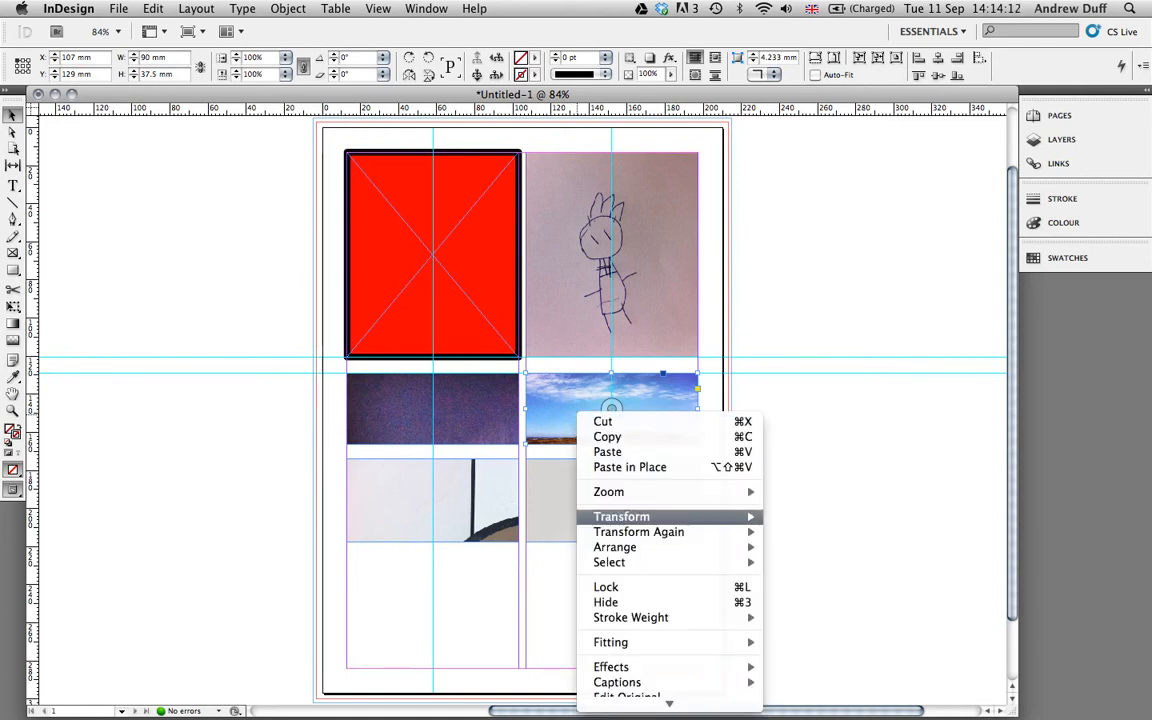
pyautogui.moveTo(640, 642)
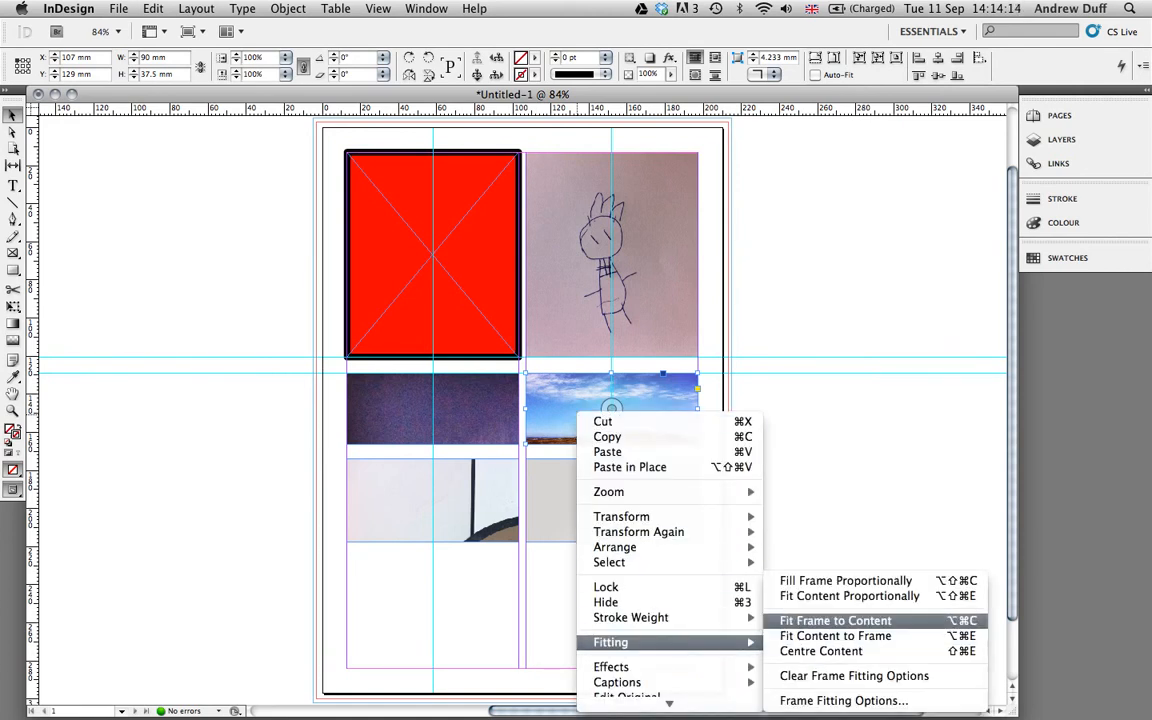
pyautogui.click(845, 580)
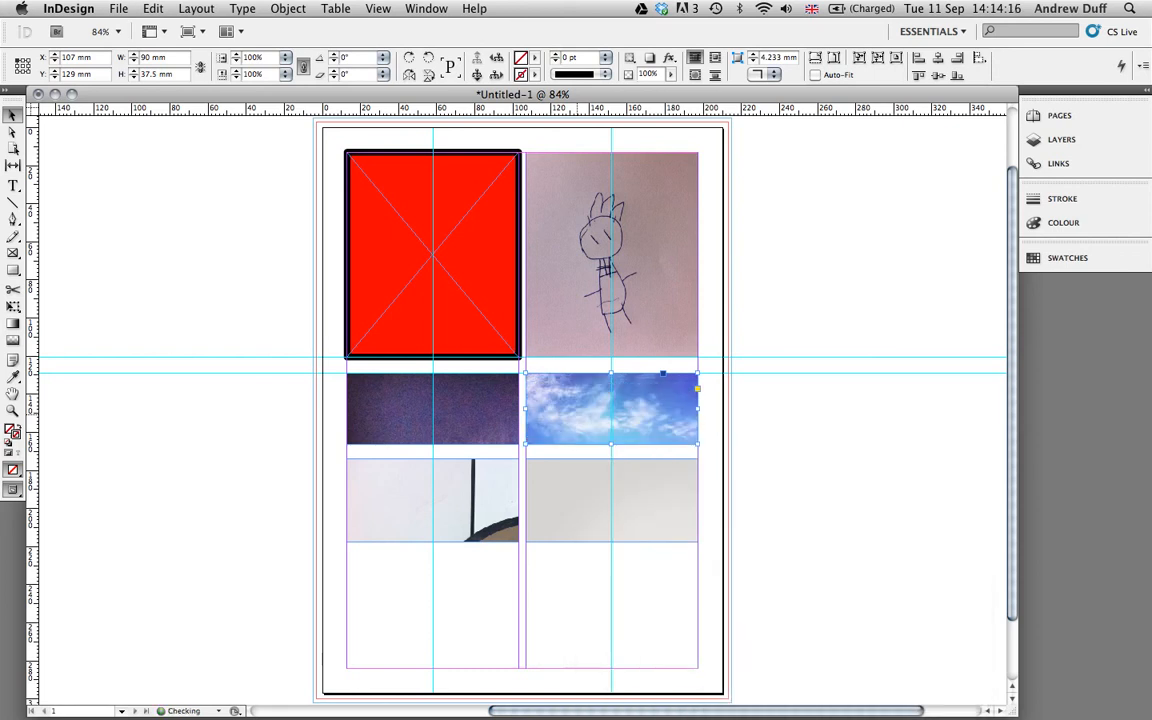
pyautogui.moveTo(611, 408); pyautogui.dragTo(616, 314)
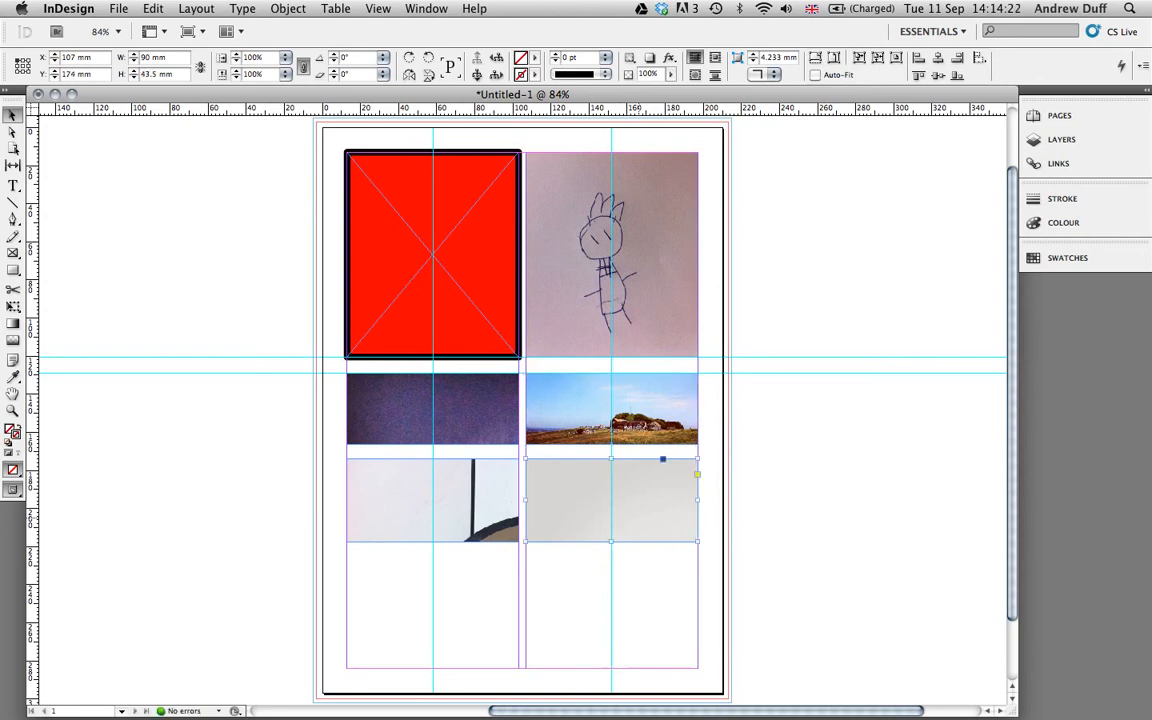
# Make the bottom-right image fill its frame proportionally and reposition it upward.
pyautogui.rightClick(641, 463)
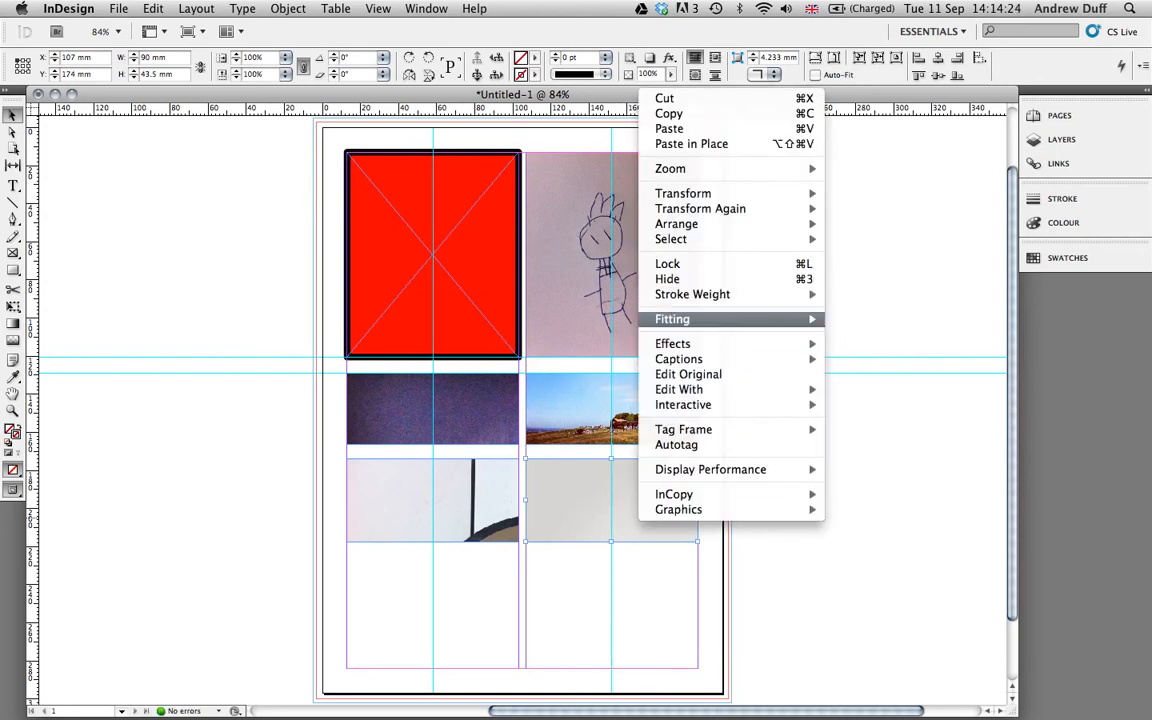
pyautogui.moveTo(700, 318)
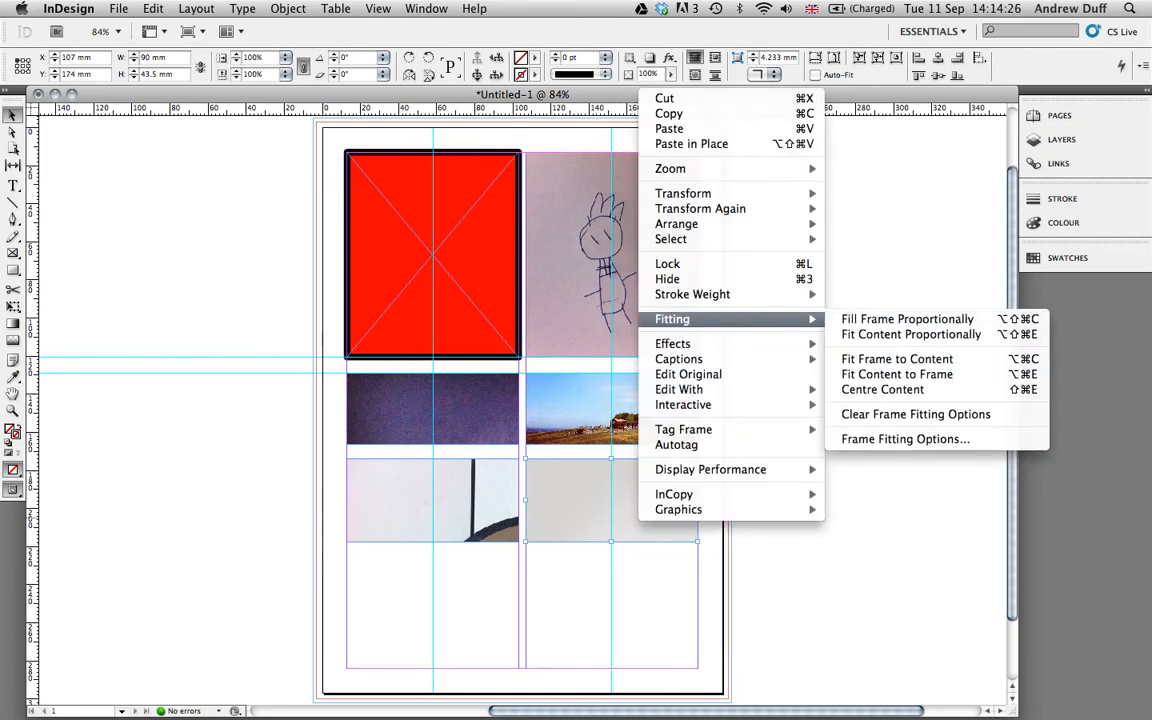
pyautogui.click(906, 318)
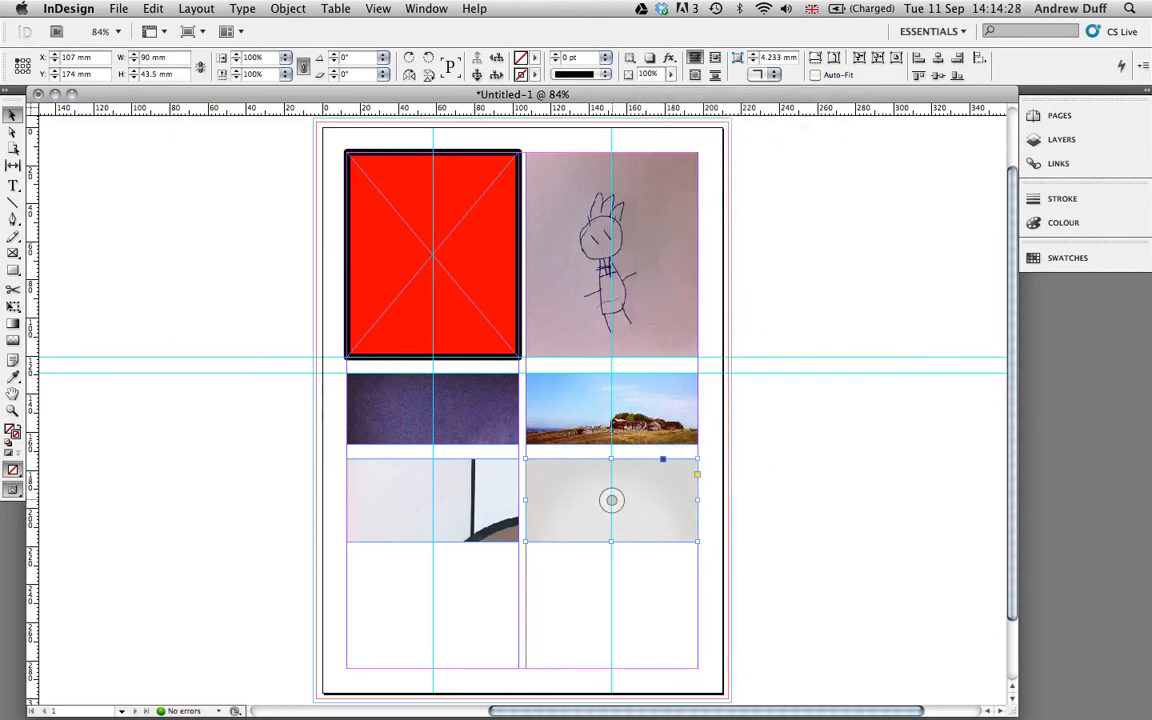
pyautogui.moveTo(611, 500); pyautogui.dragTo(613, 418)
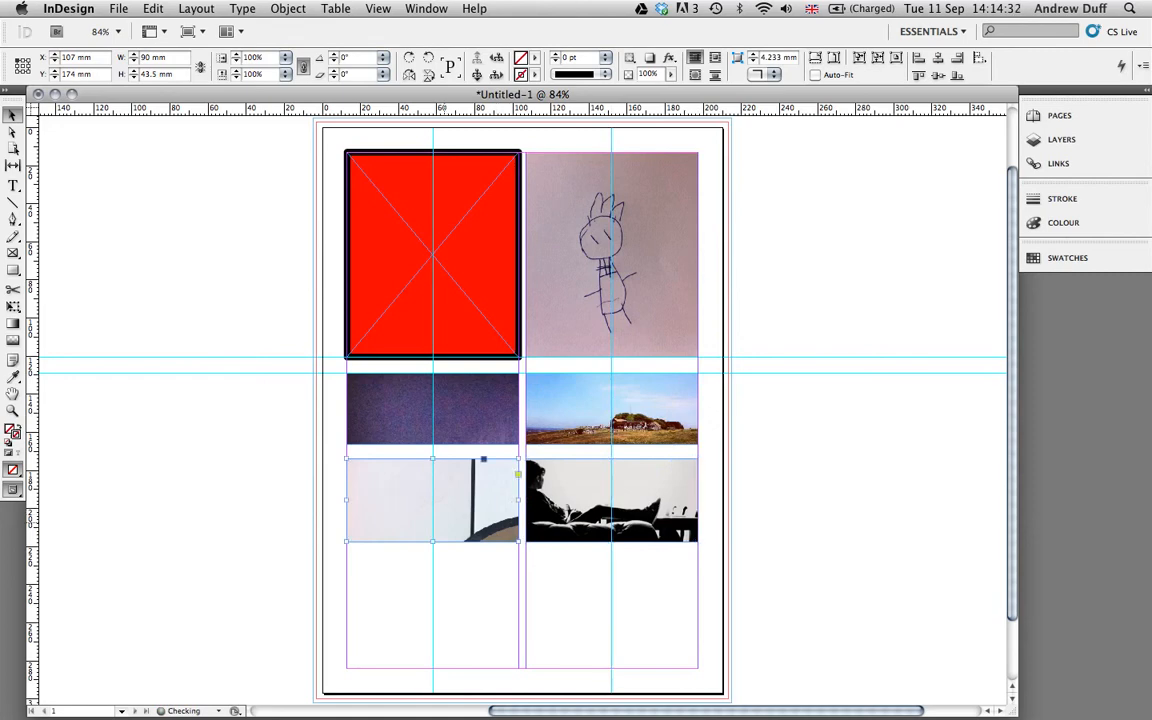
# Fit the pie graphic and the portrait proportionally inside their frames.
pyautogui.rightClick(445, 522)
pyautogui.moveTo(560, 323)
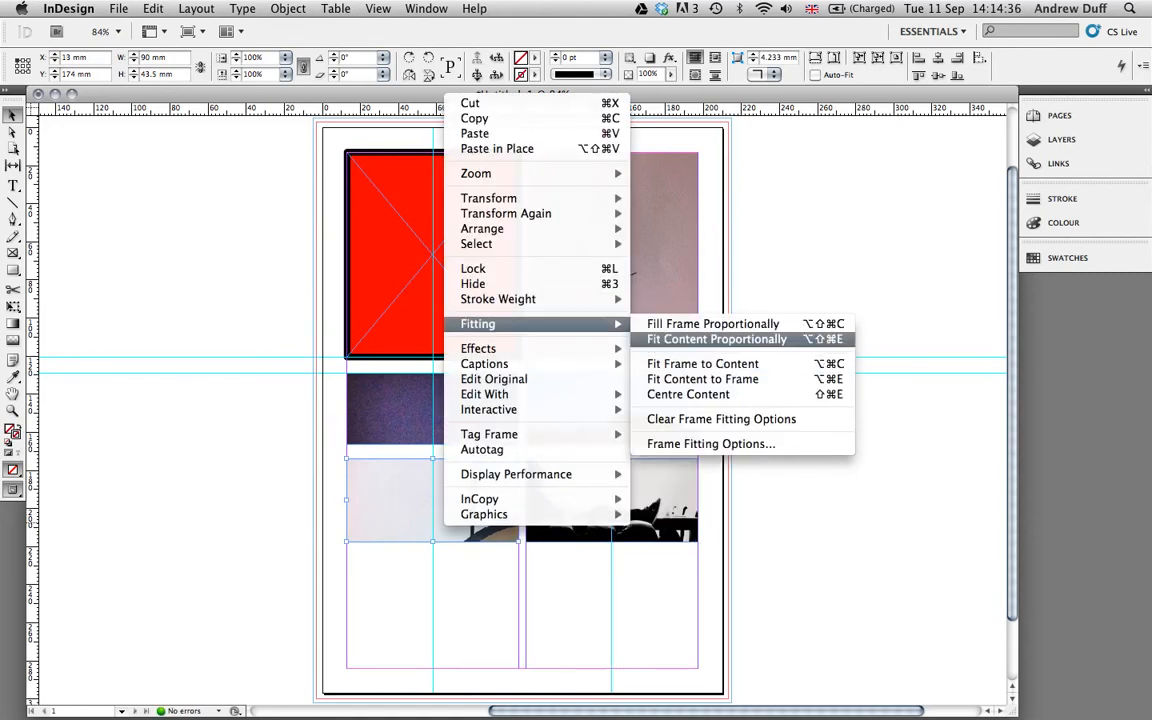
pyautogui.click(716, 339)
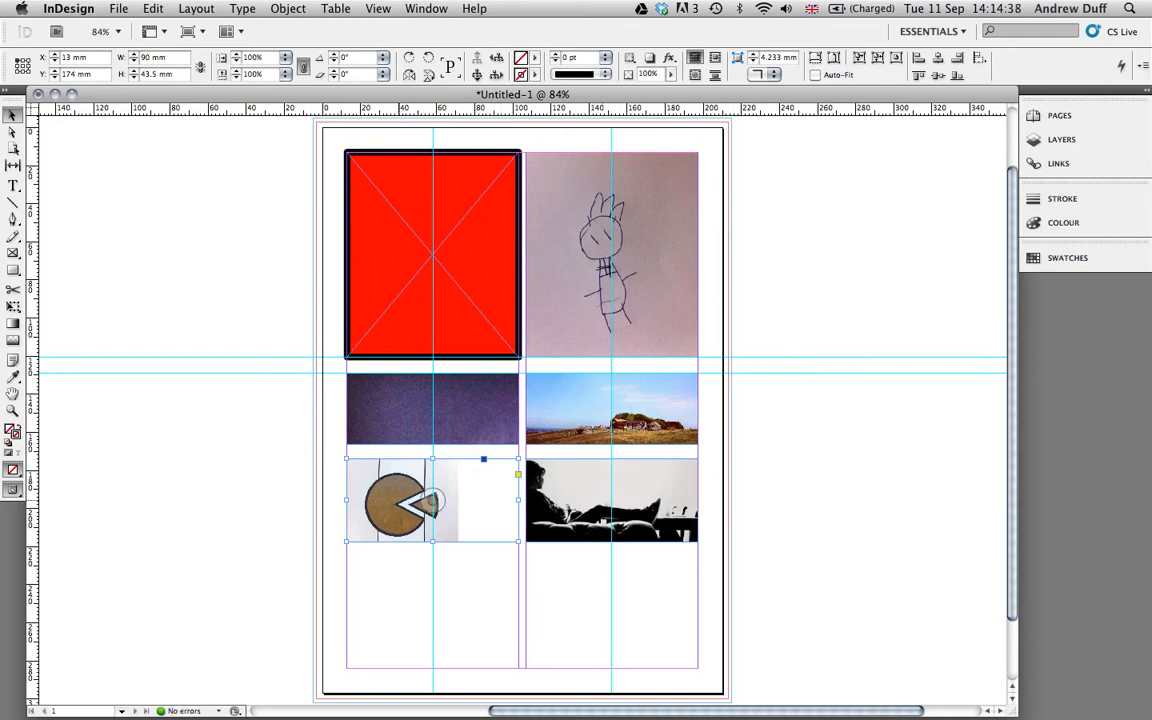
pyautogui.rightClick(399, 405)
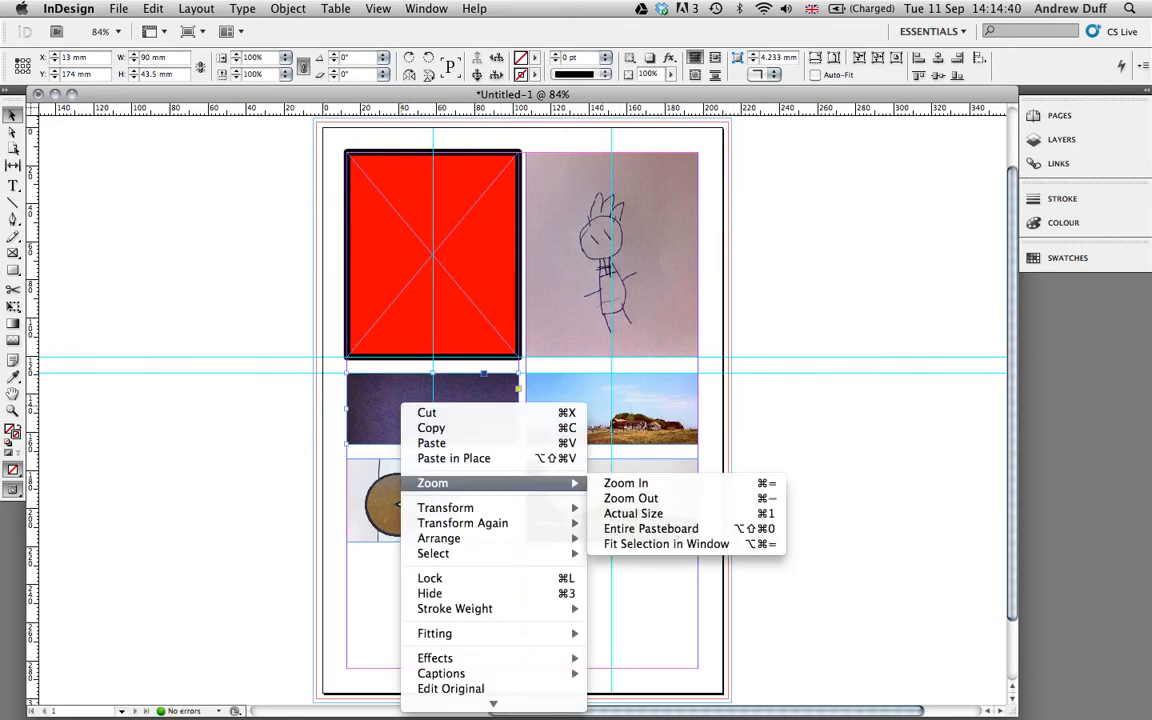
pyautogui.moveTo(470, 633)
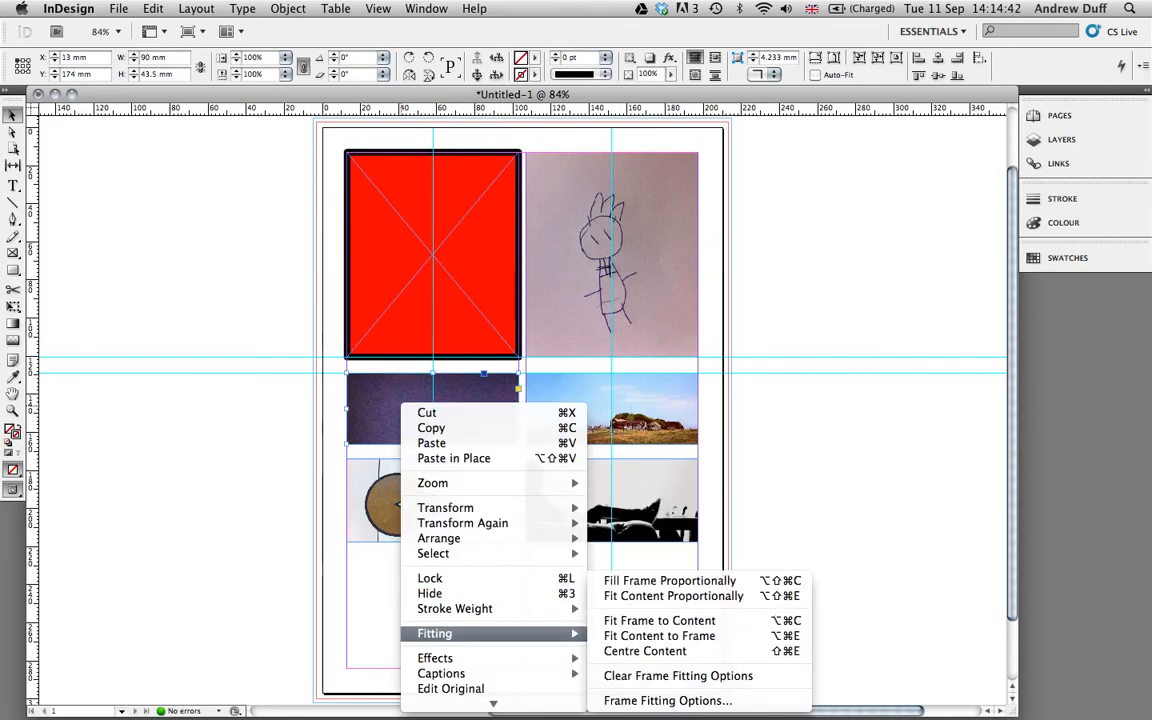
pyautogui.click(673, 596)
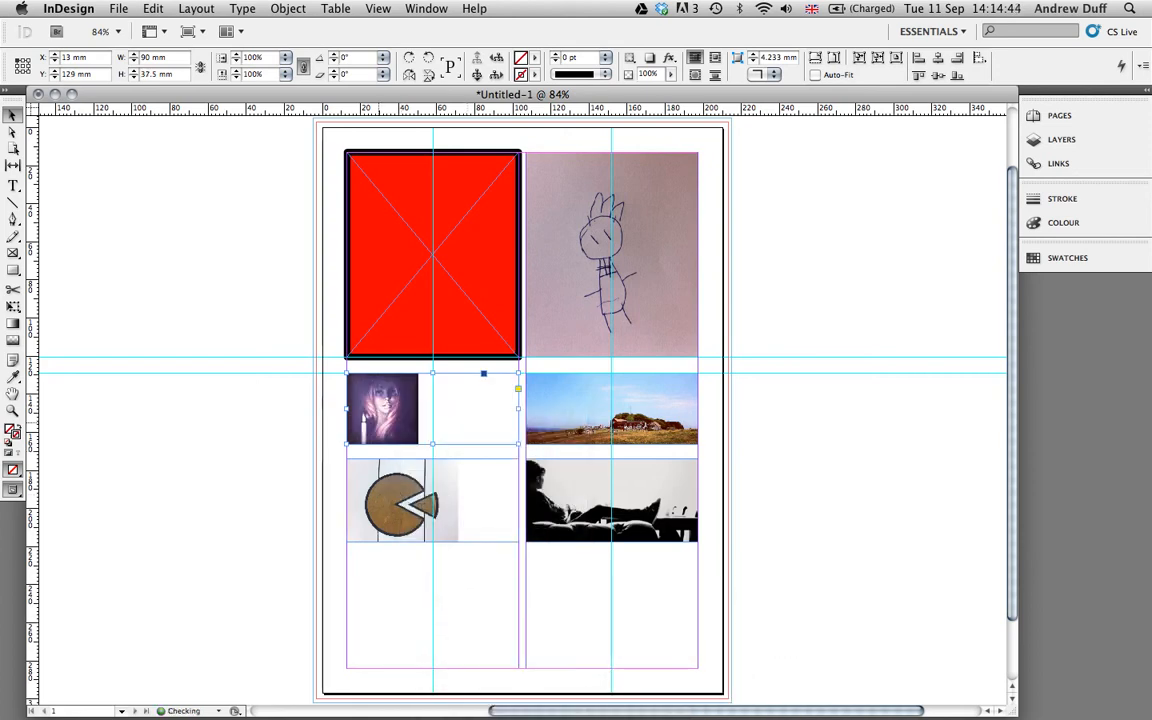
# Make the portrait, face and pac-man images fill their frames proportionally.
pyautogui.rightClick(388, 422)
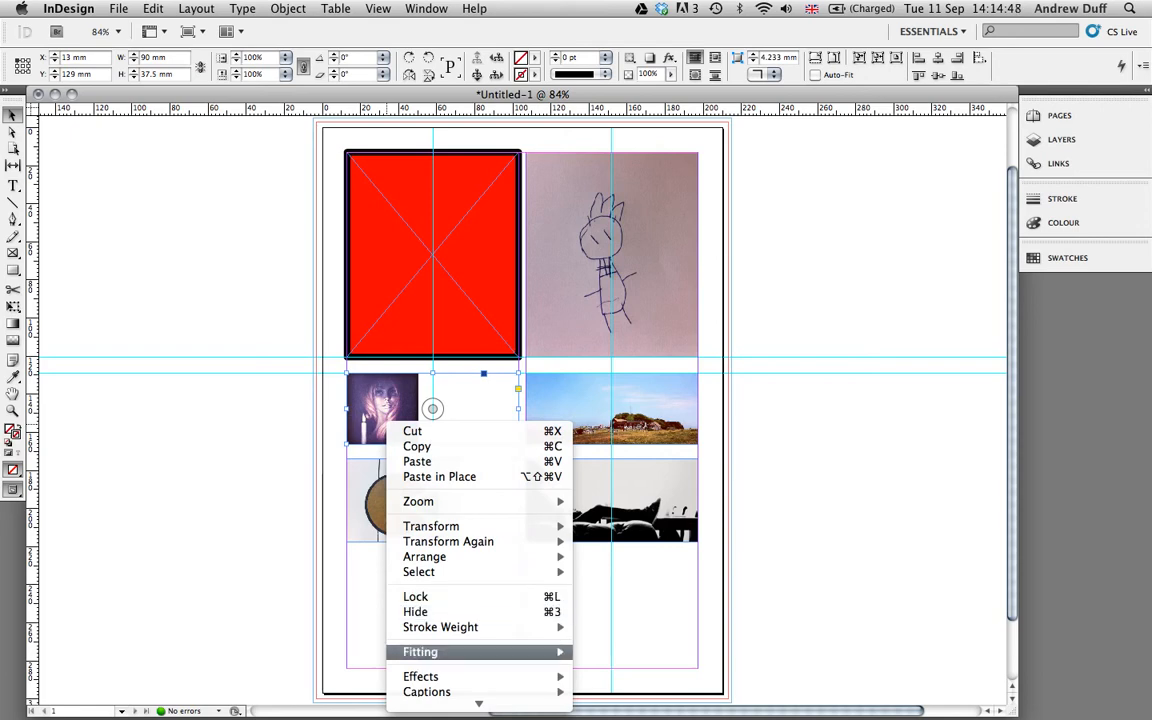
pyautogui.moveTo(470, 651)
pyautogui.click(650, 581)
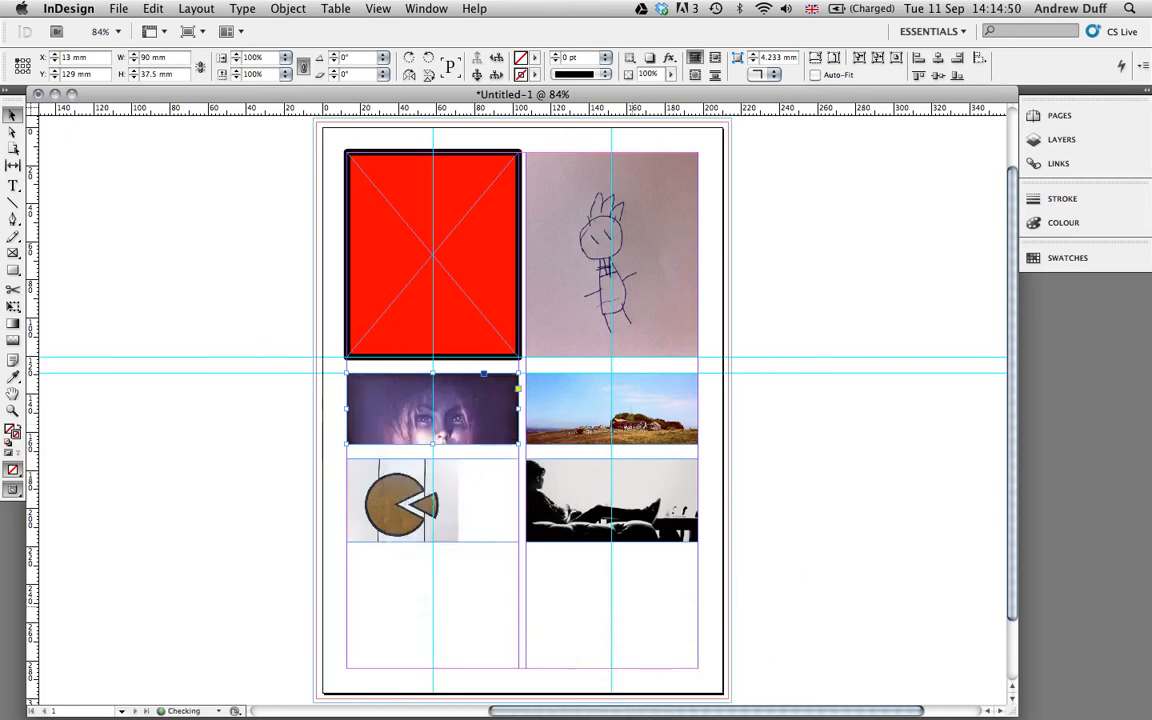
pyautogui.rightClick(390, 410)
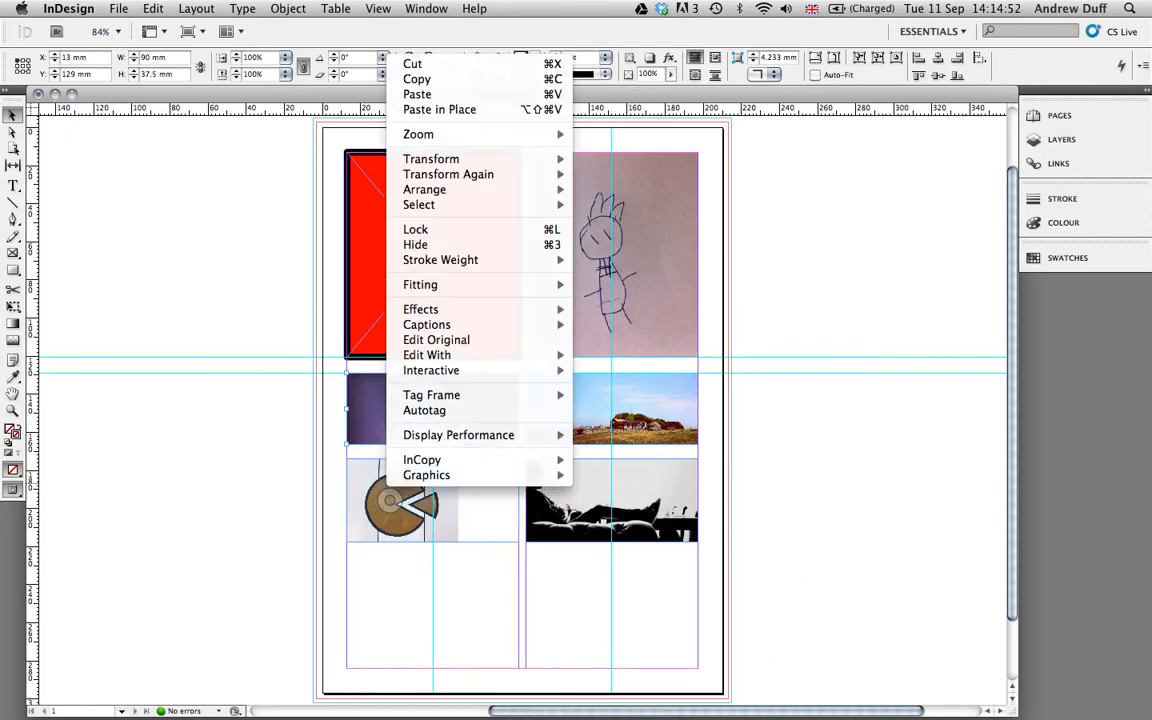
pyautogui.moveTo(470, 284)
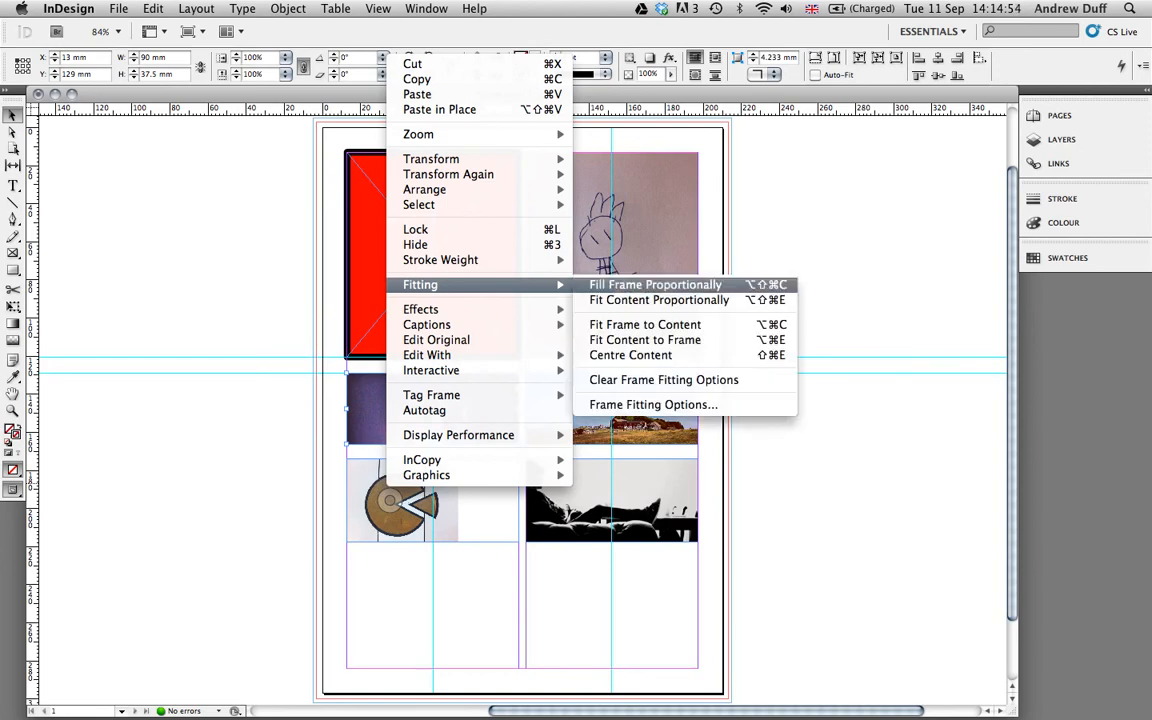
pyautogui.click(640, 284)
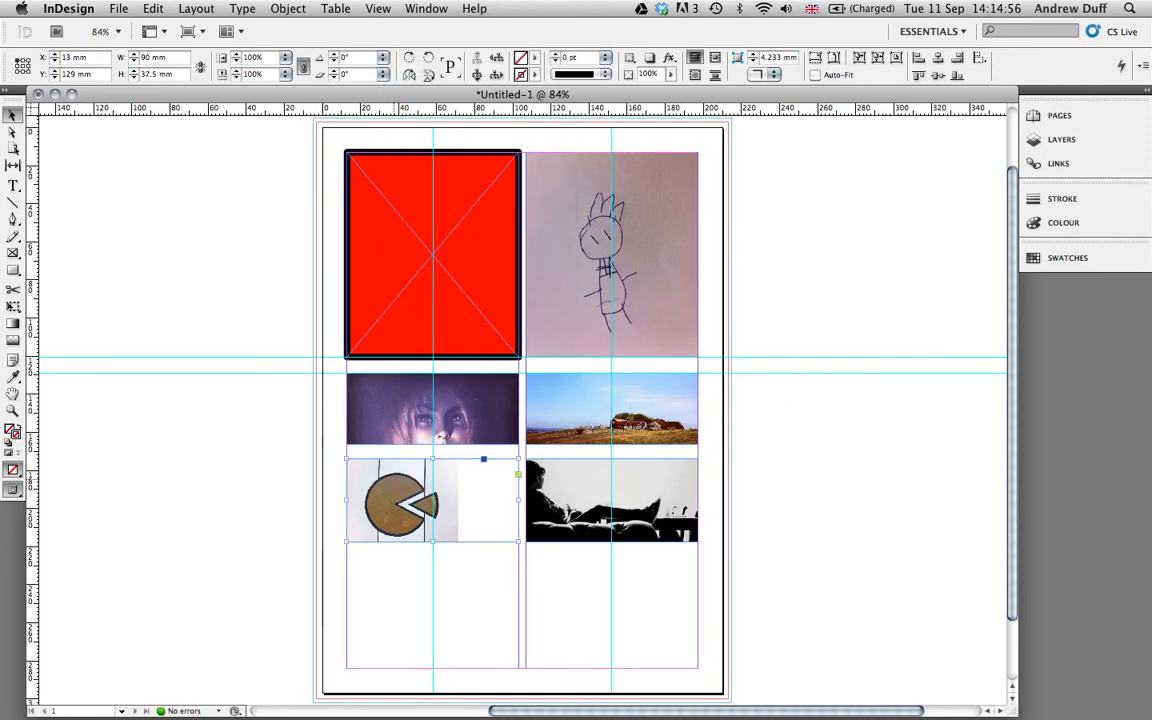
pyautogui.rightClick(396, 480)
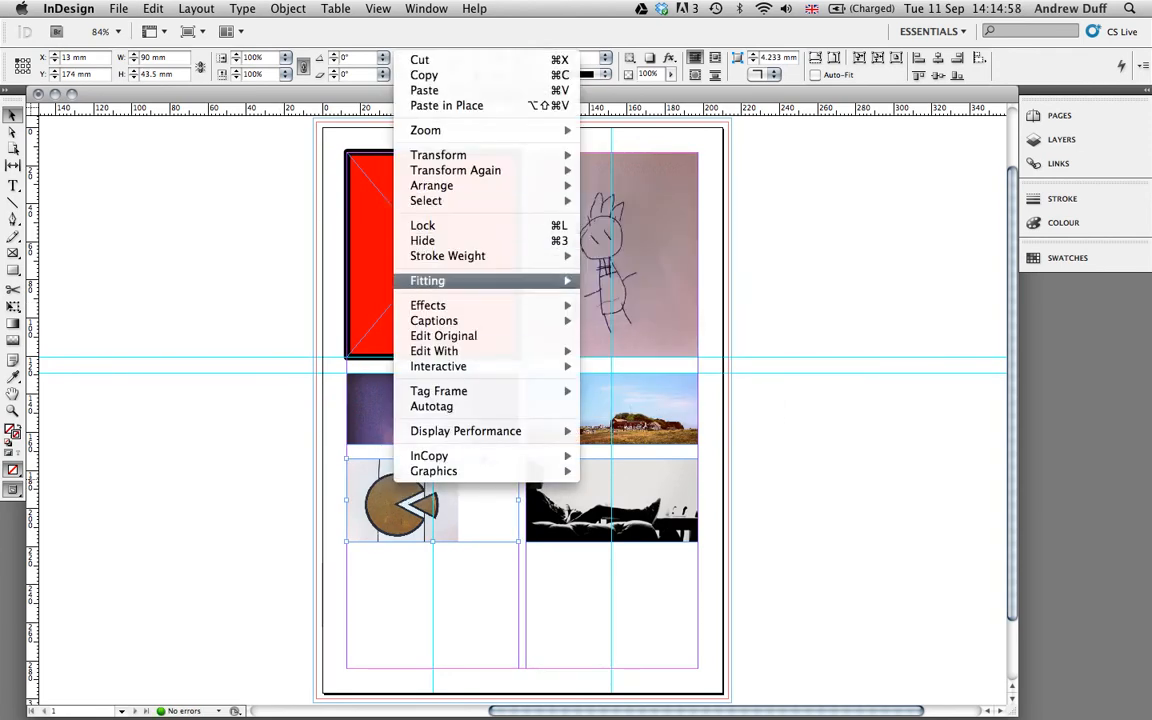
pyautogui.moveTo(480, 280)
pyautogui.click(662, 281)
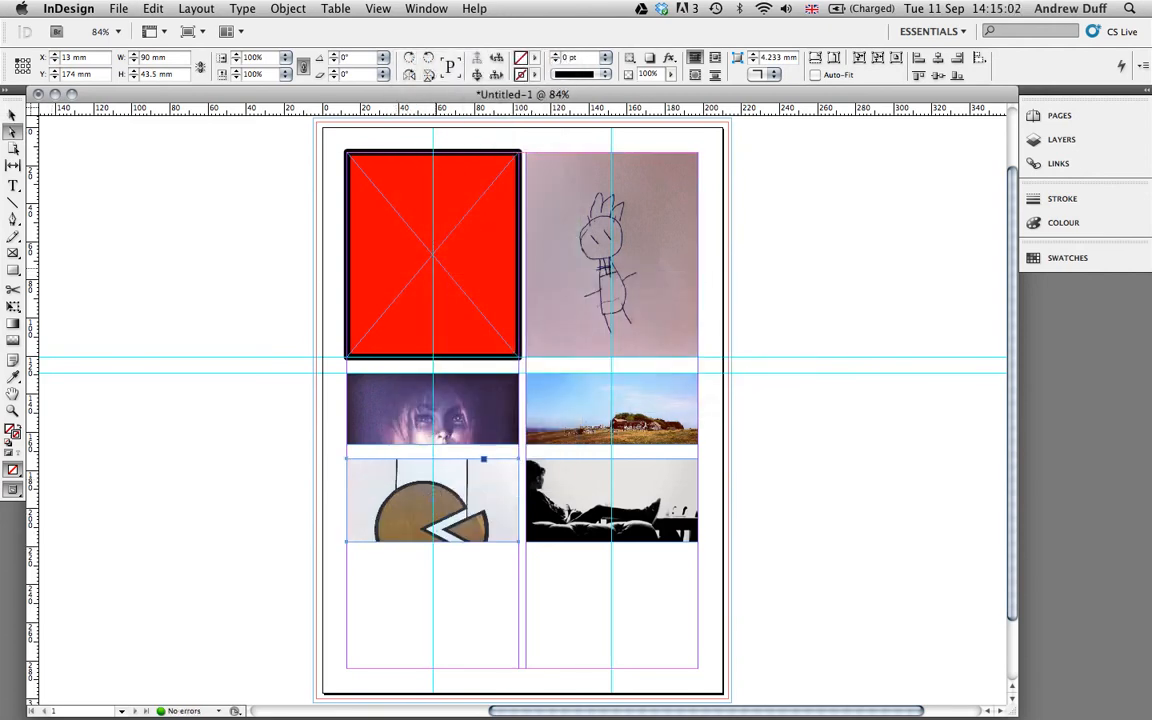
# Move the pac-man graphic about 14 mm up within its frame.
pyautogui.moveTo(414, 517); pyautogui.dragTo(411, 413)
pyautogui.click(416, 502)
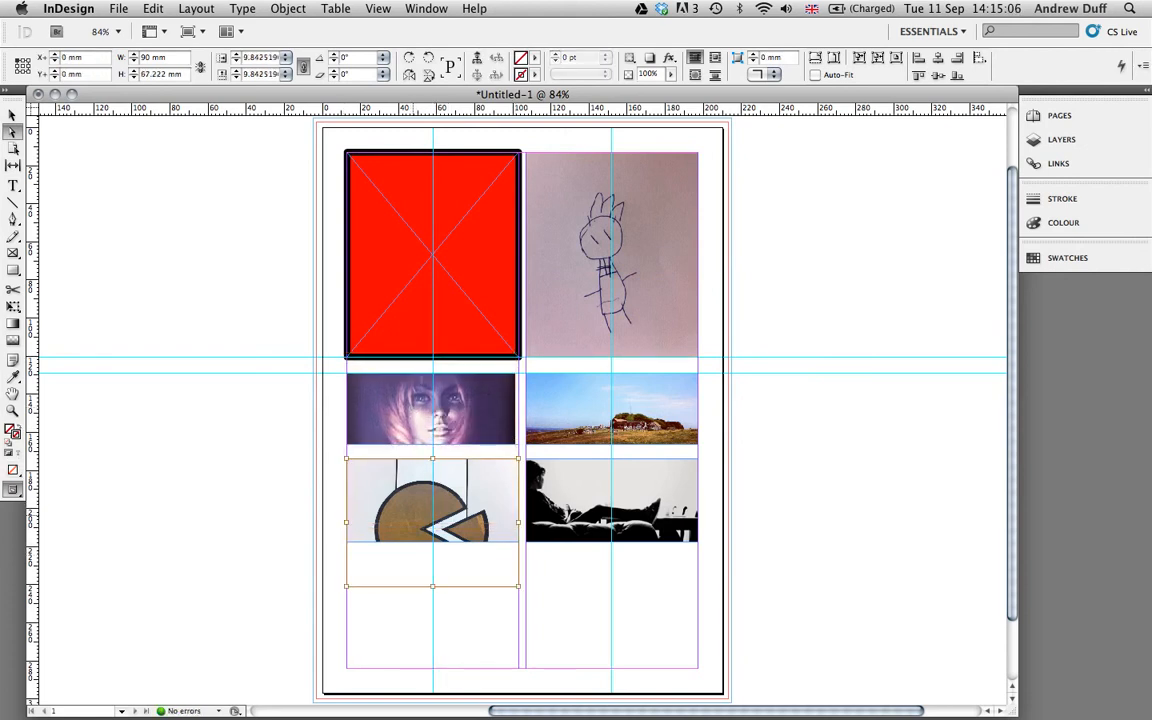
pyautogui.moveTo(414, 515); pyautogui.dragTo(414, 489)
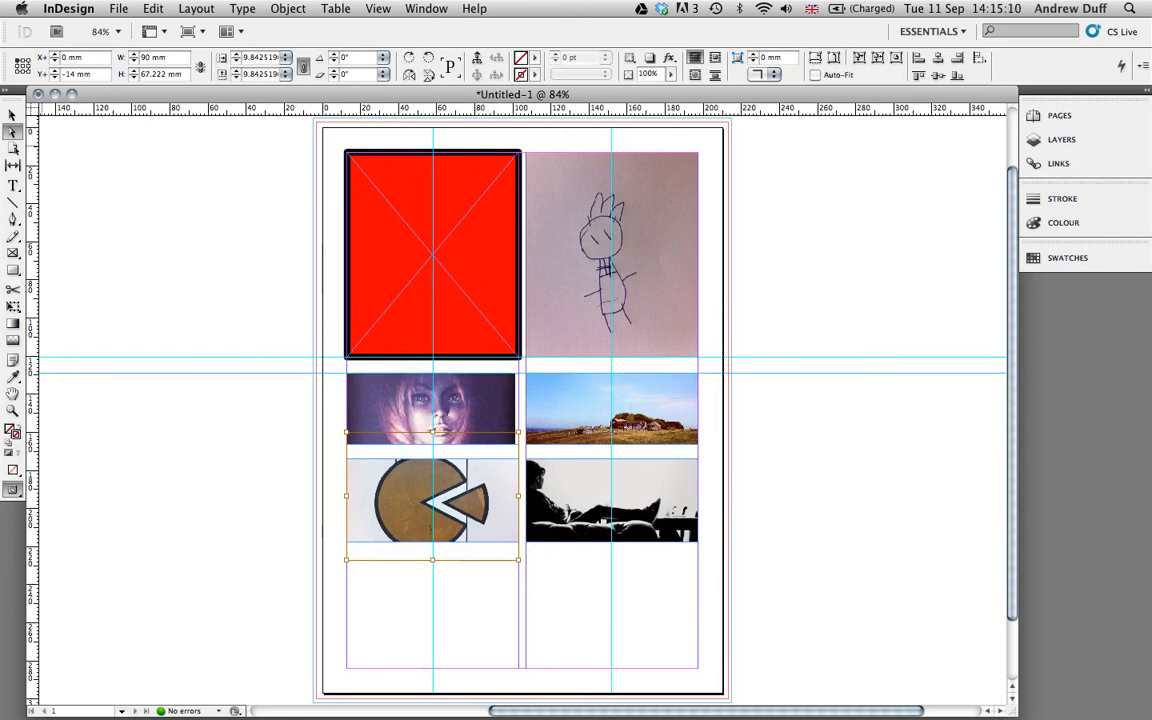